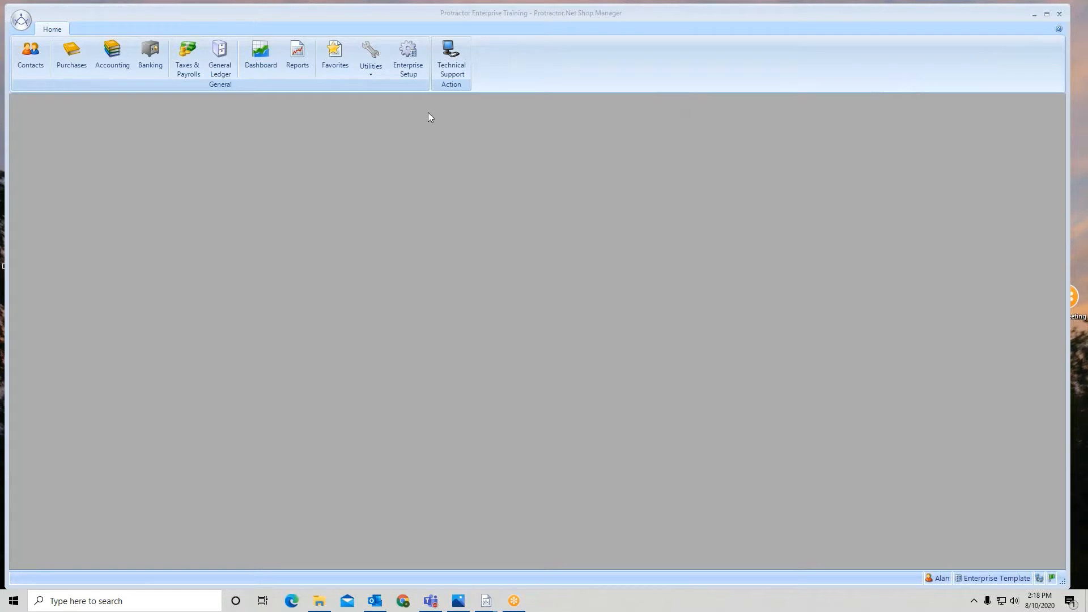
Step: Open the tags list in Enterprise Setup and show the tags for the Work Order target
{"action": "left_click", "coordinate": [410, 60]}
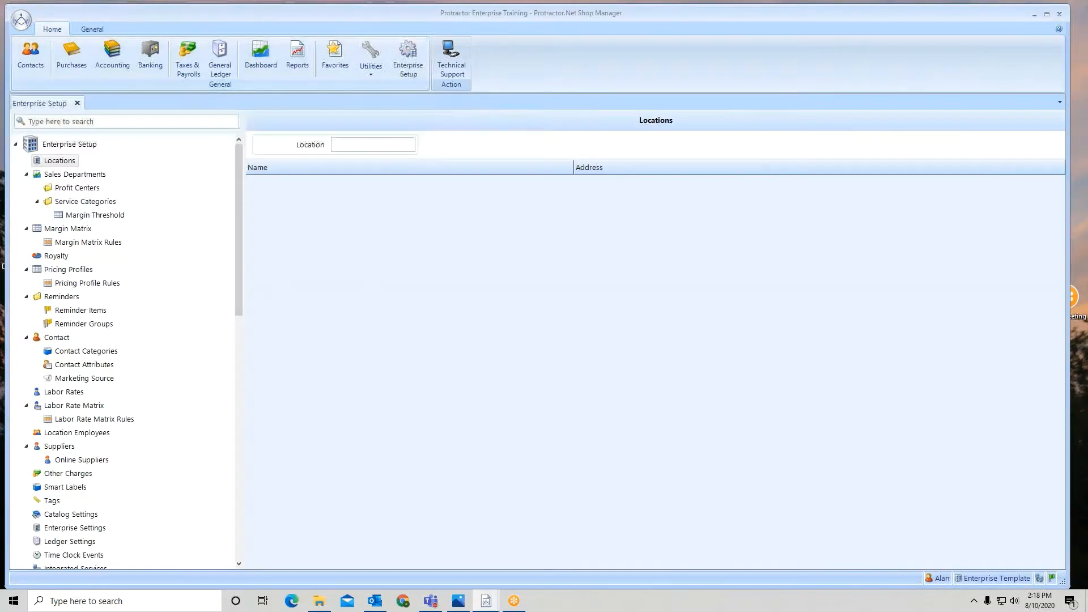
{"action": "left_click_drag", "start_coordinate": [239, 165], "coordinate": [232, 231]}
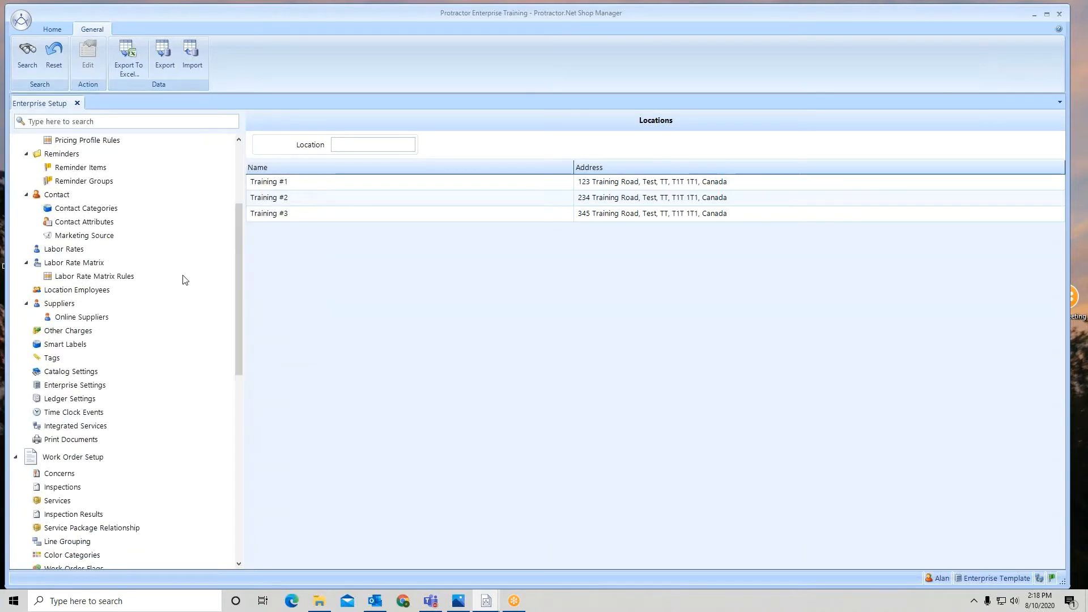
{"action": "left_click", "coordinate": [48, 361]}
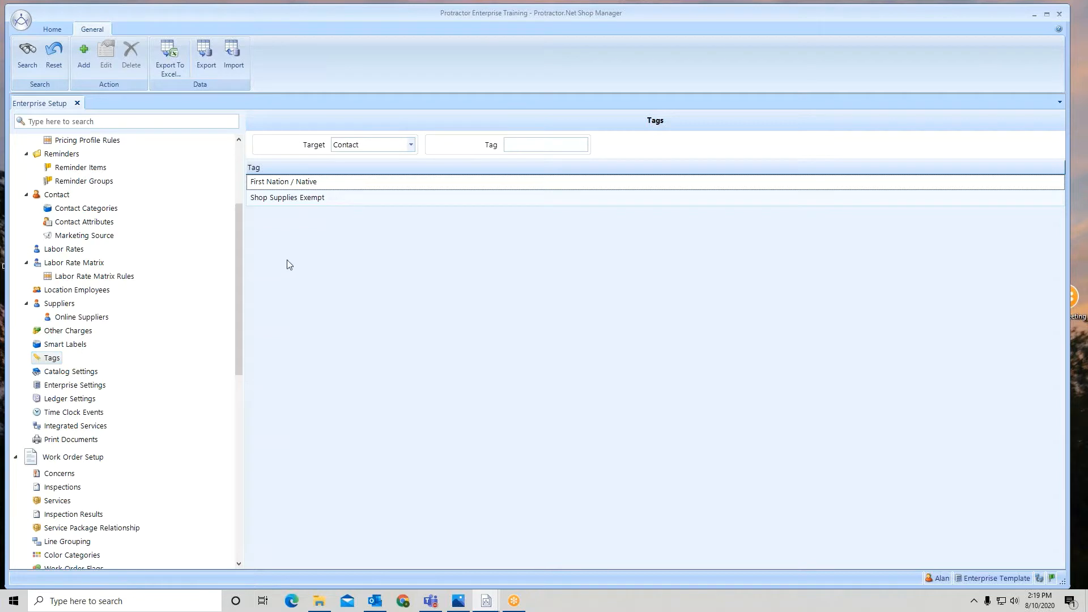
{"action": "left_click", "coordinate": [411, 146]}
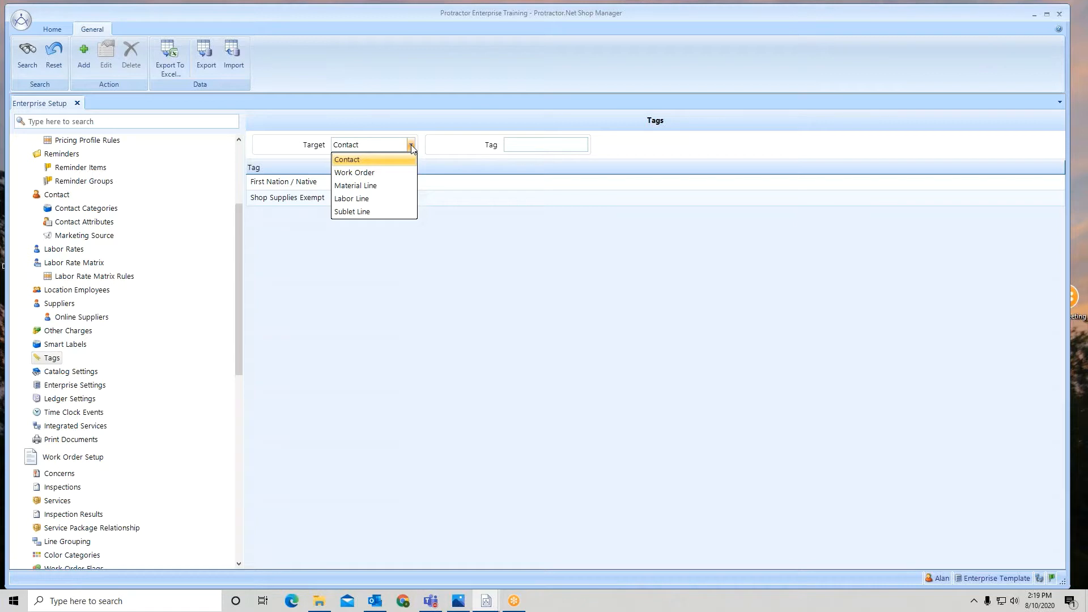
{"action": "left_click", "coordinate": [355, 173]}
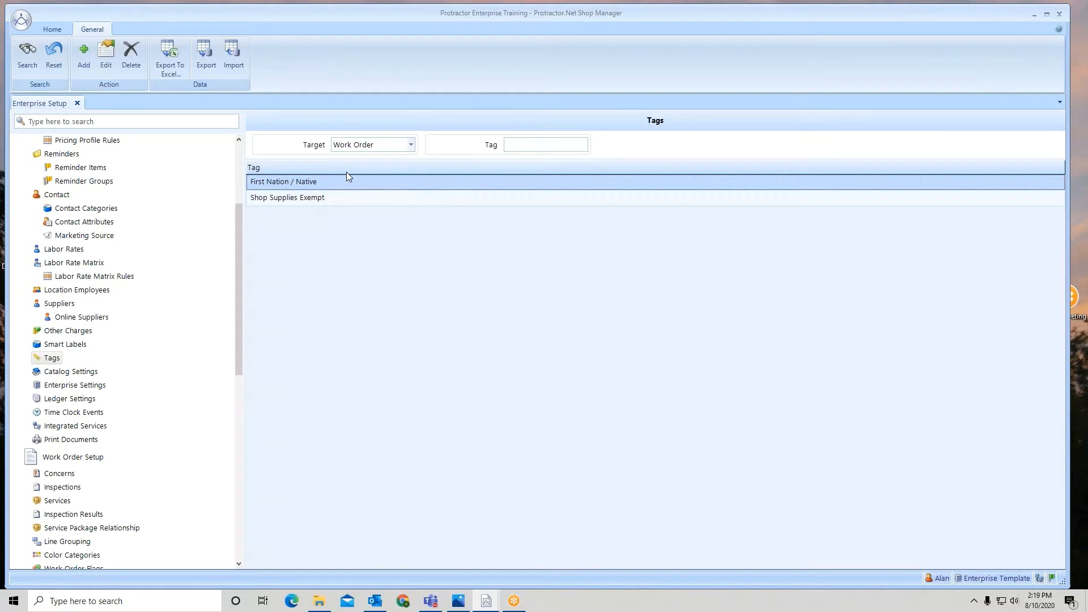
Step: Review the available tag targets and switch the tags list back to Contact
{"action": "left_click", "coordinate": [412, 145]}
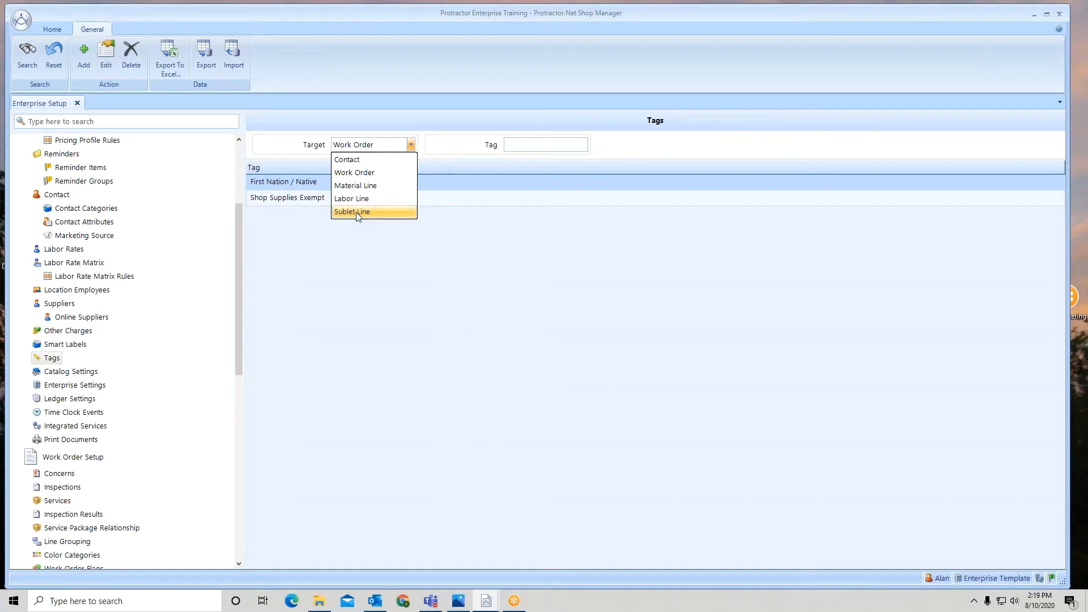
{"action": "key", "text": "Up"}
{"action": "key", "text": "Up"}
{"action": "key", "text": "Up"}
{"action": "key", "text": "Up"}
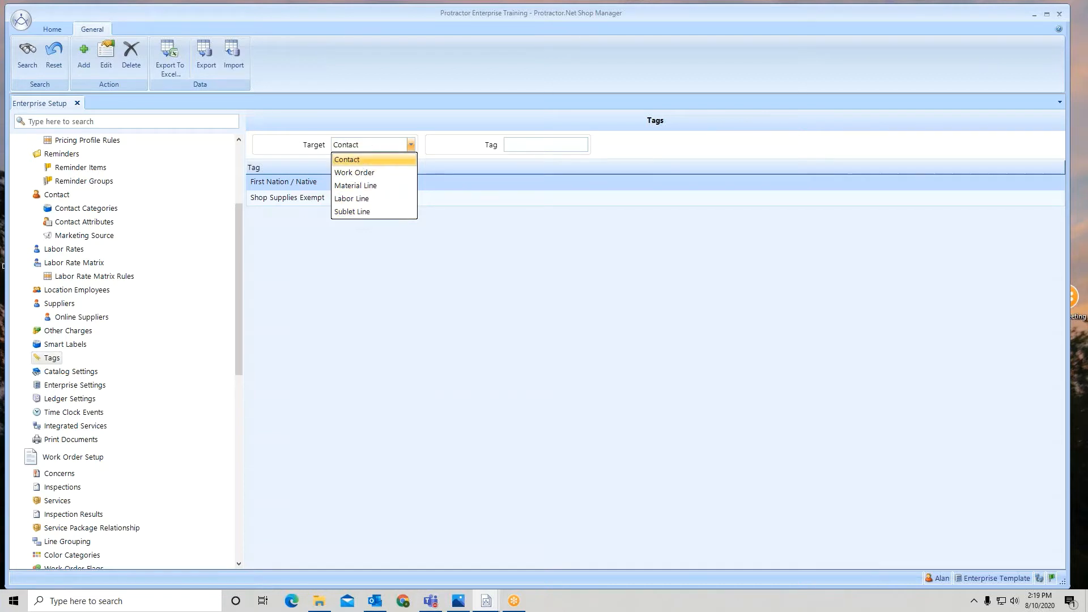
{"action": "key", "text": "Return"}
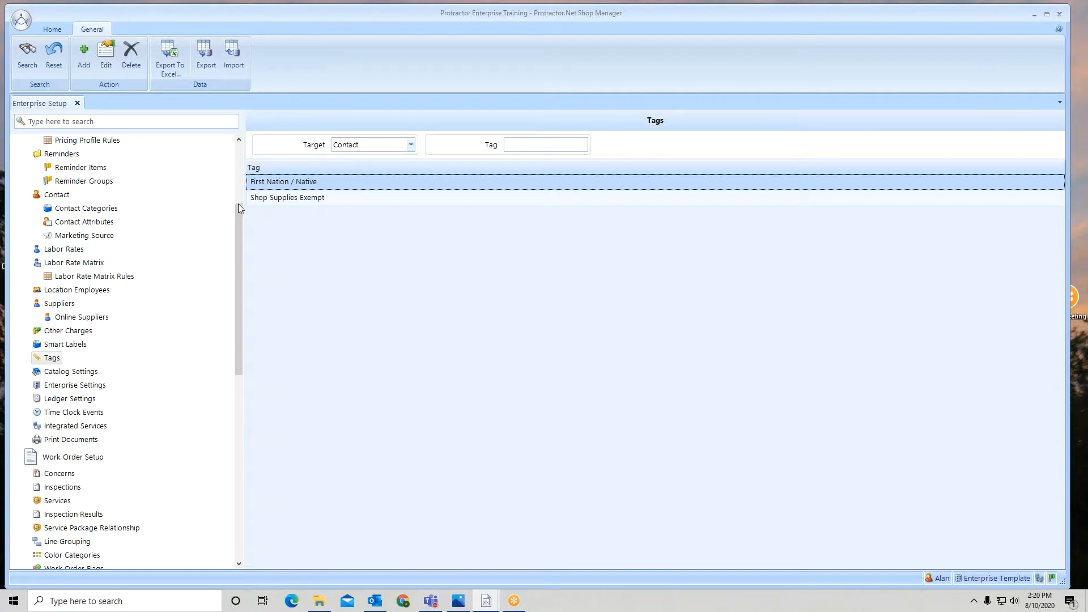
Step: Review the calculation settings of the Shop Supplies charge under Other Charges, then close its record
{"action": "left_click", "coordinate": [93, 338]}
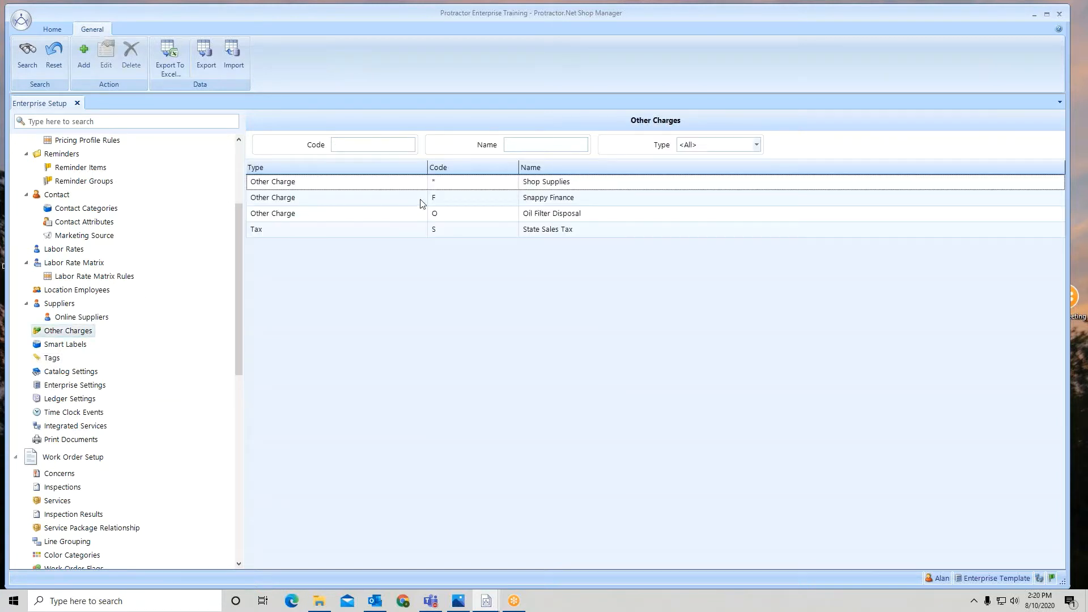
{"action": "double_click", "coordinate": [543, 187]}
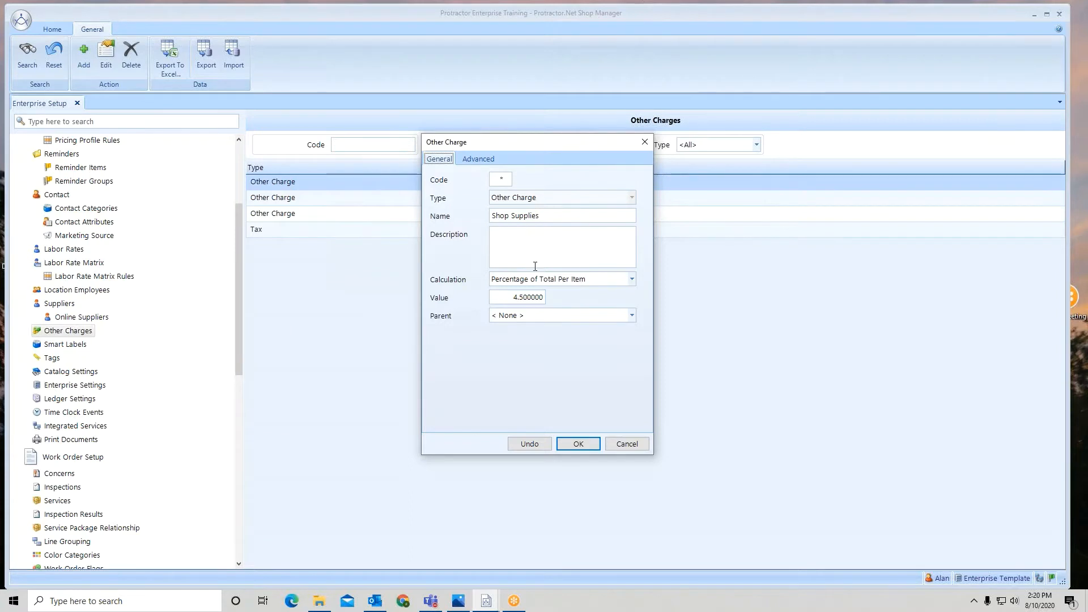
{"action": "left_click", "coordinate": [576, 444]}
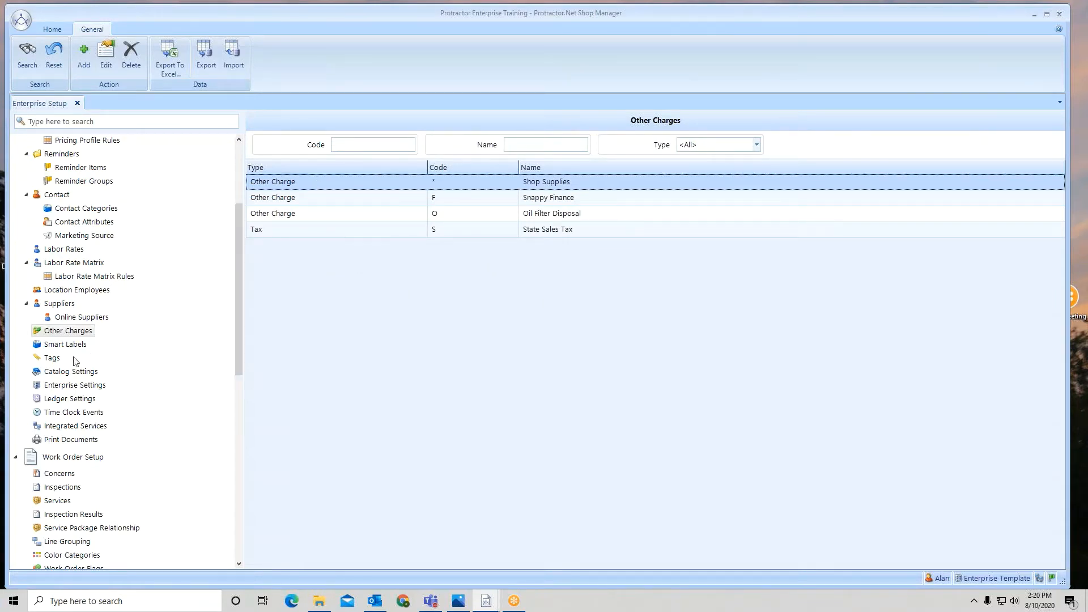
Step: Return to the enterprise tags, look at the blank new-tag form without adding one, and choose the Work Order target
{"action": "left_click", "coordinate": [55, 359]}
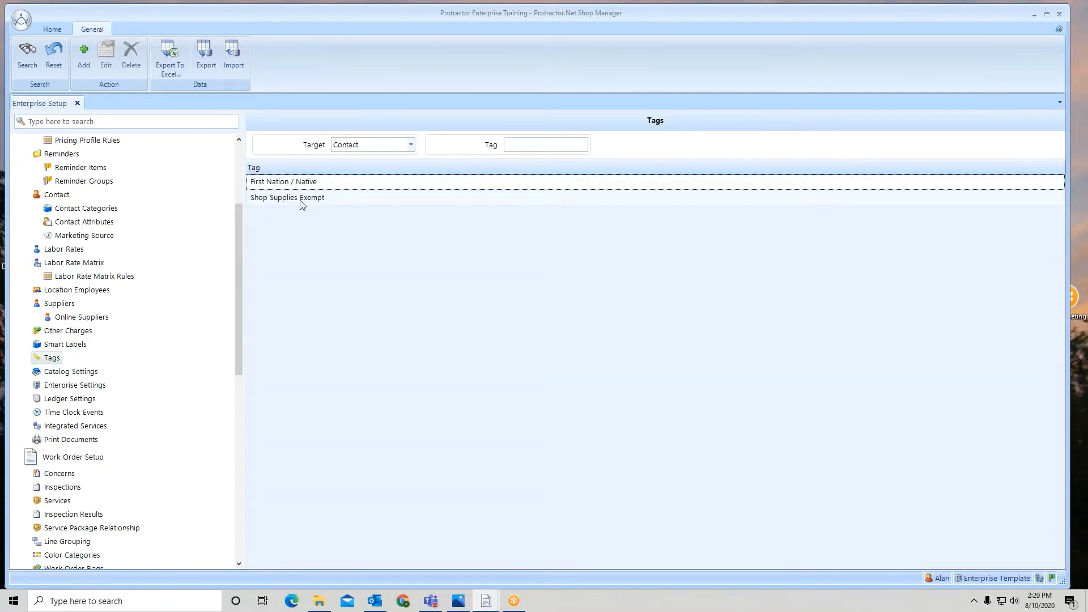
{"action": "left_click", "coordinate": [83, 56]}
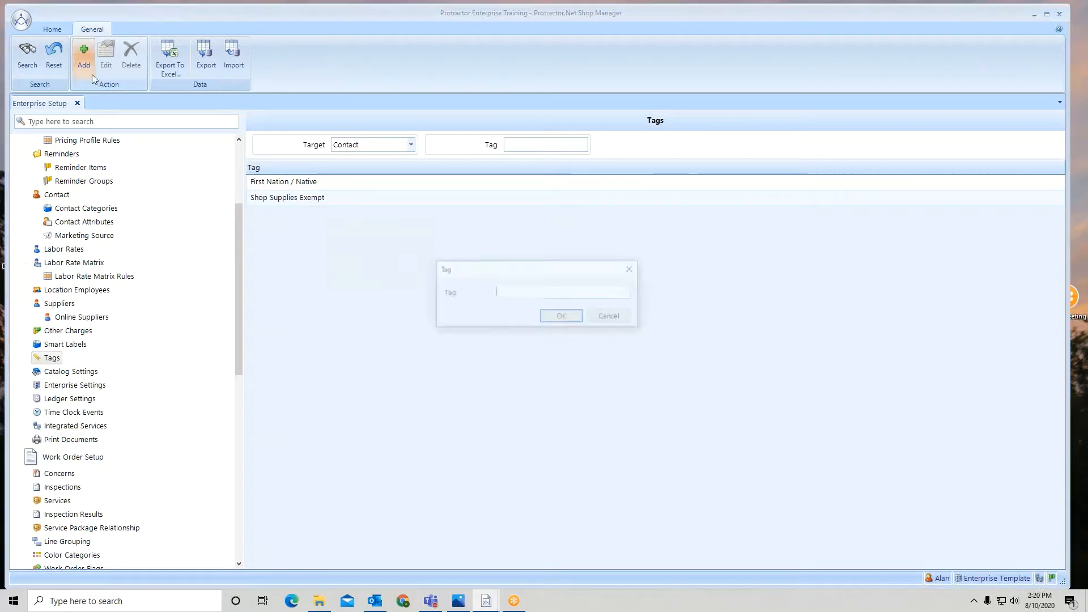
{"action": "left_click", "coordinate": [623, 319]}
{"action": "left_click", "coordinate": [411, 145]}
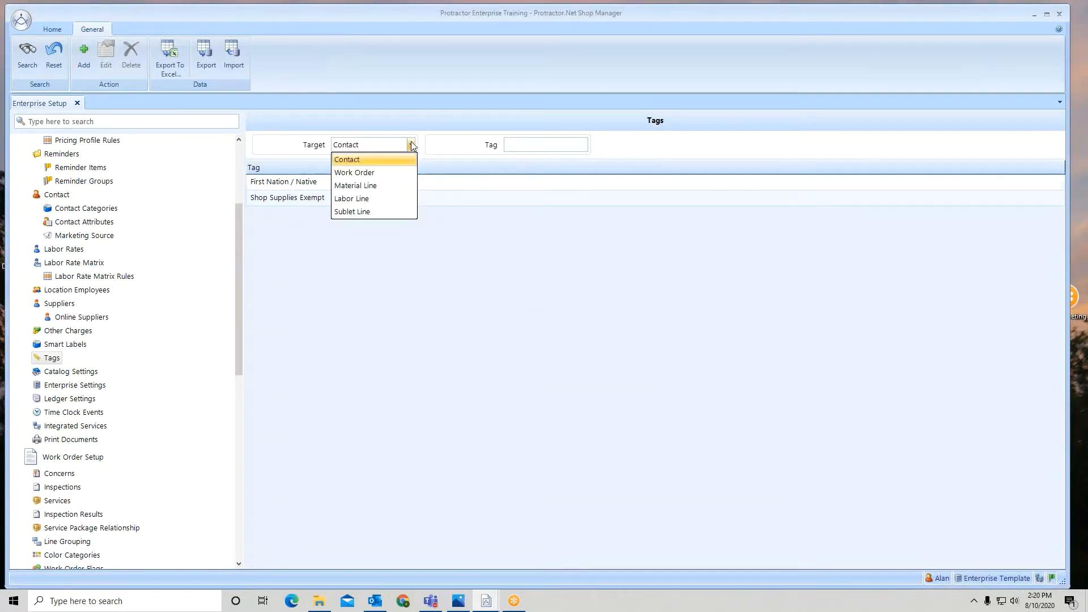
{"action": "left_click", "coordinate": [398, 171]}
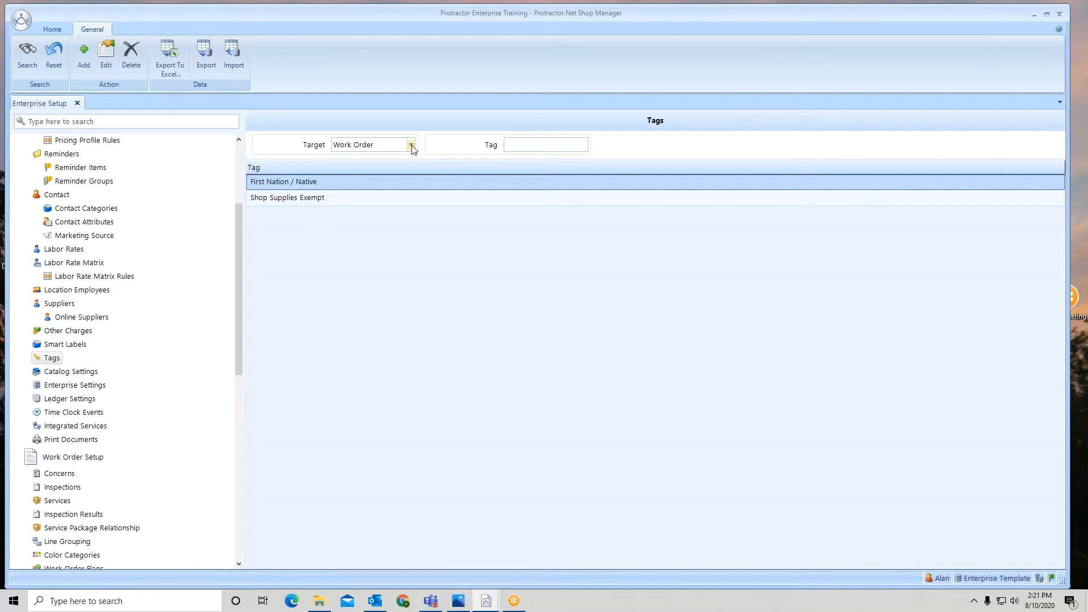
Step: Check which other charges are downloaded to the Training #2 location in the enterprise locations list
{"action": "left_click_drag", "start_coordinate": [237, 240], "coordinate": [249, 182]}
{"action": "left_click", "coordinate": [56, 162]}
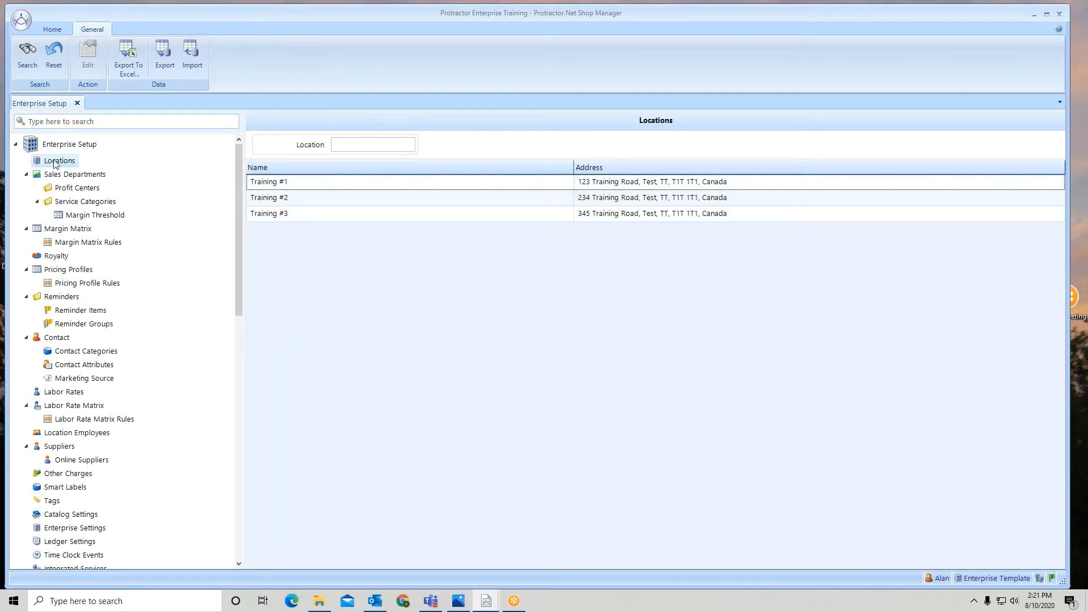
{"action": "left_click", "coordinate": [585, 203]}
{"action": "double_click", "coordinate": [586, 203]}
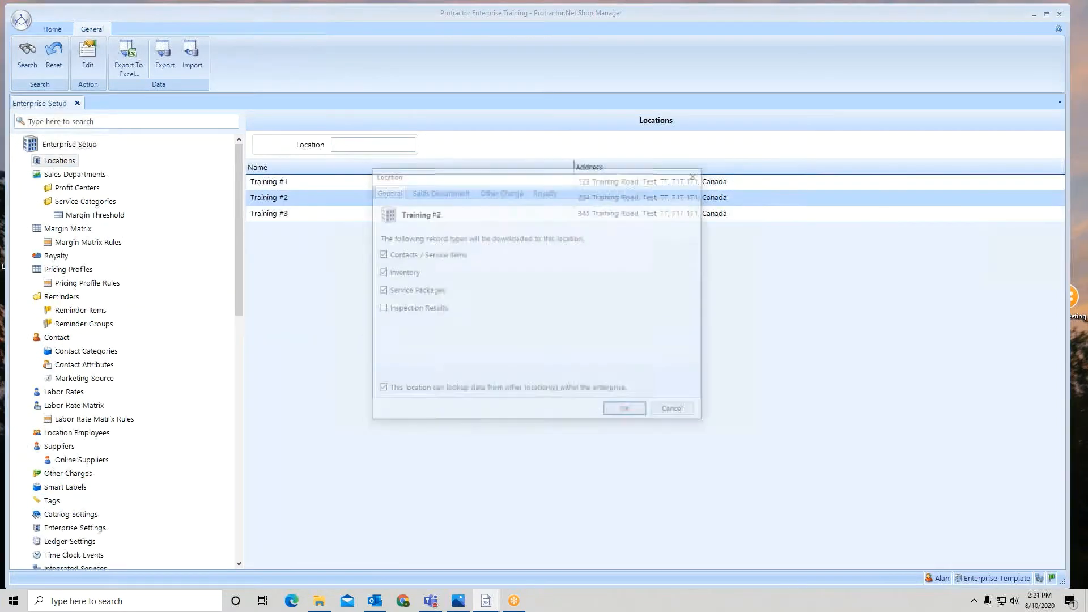
{"action": "left_click", "coordinate": [508, 192]}
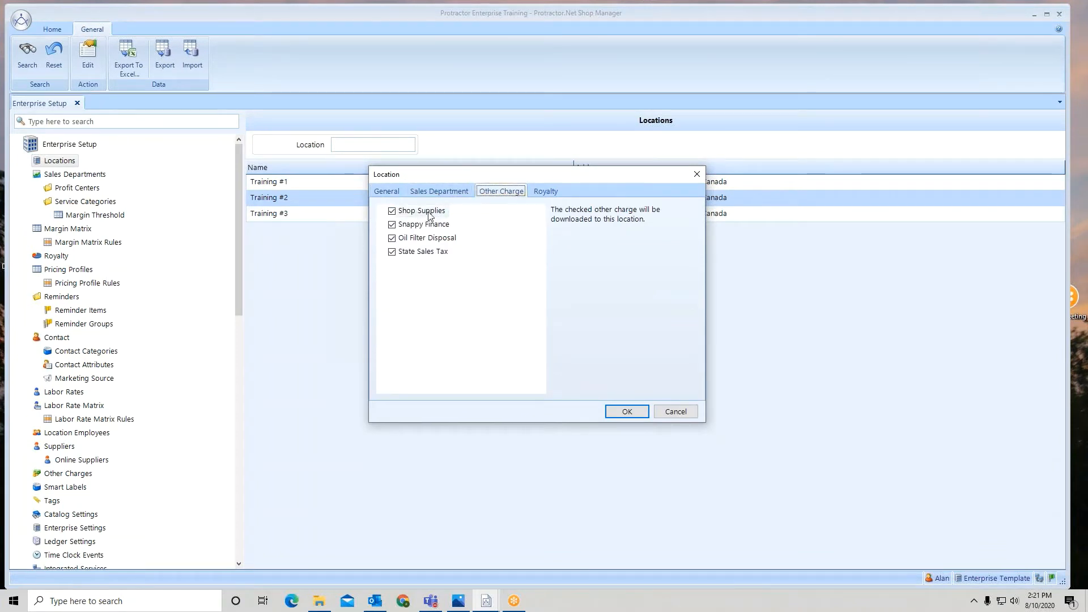
{"action": "left_click", "coordinate": [625, 413]}
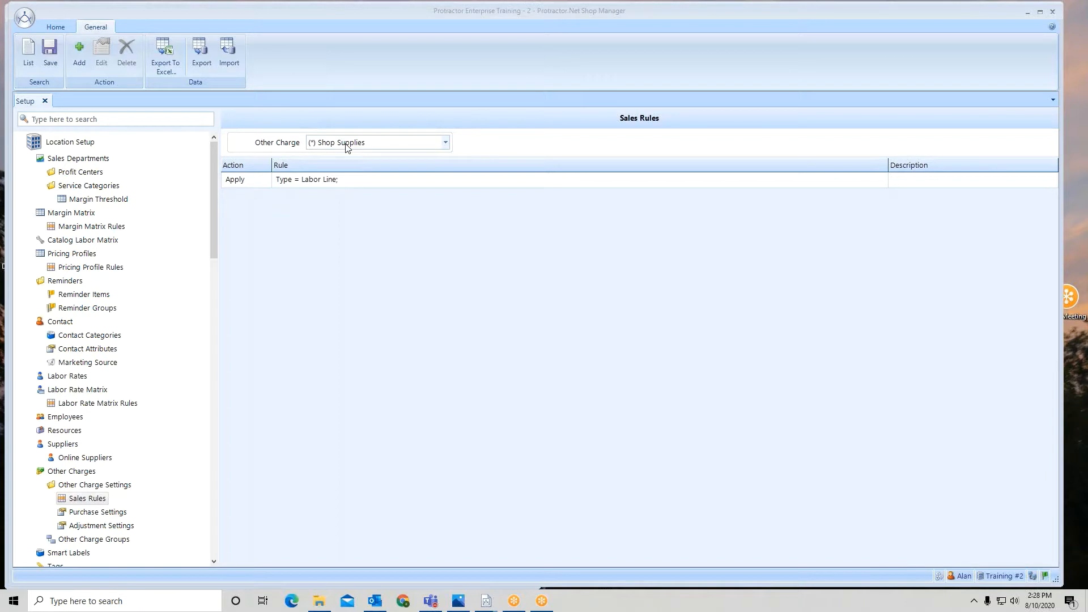
Step: Start a Shop Supplies sales rule that applies to Service Package and is limited to the work order tag Shop Supplies Exempt
{"action": "left_click_drag", "start_coordinate": [215, 172], "coordinate": [219, 233]}
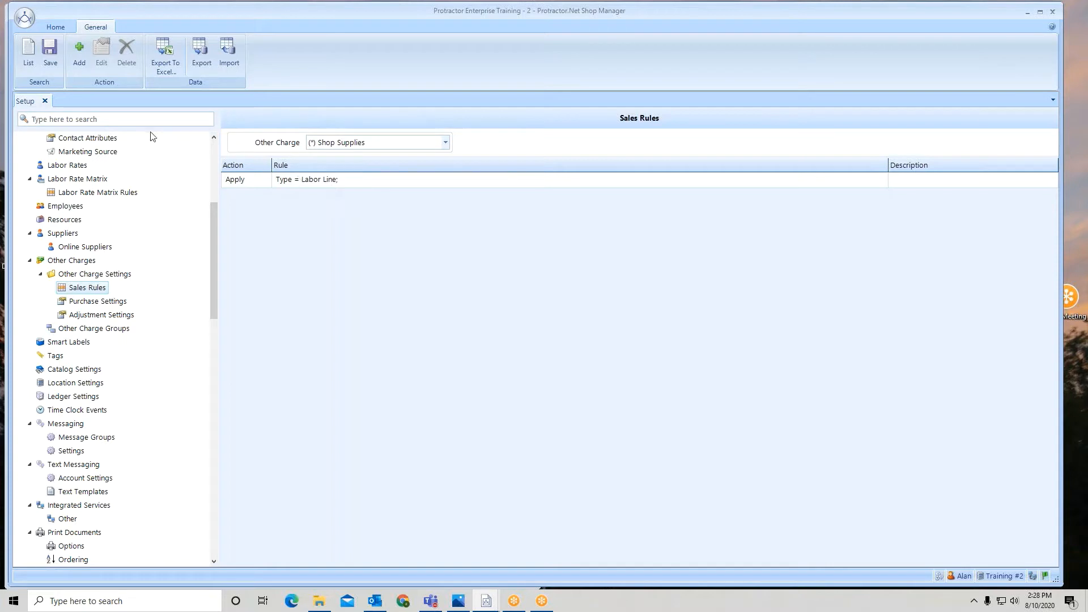
{"action": "left_click", "coordinate": [80, 67]}
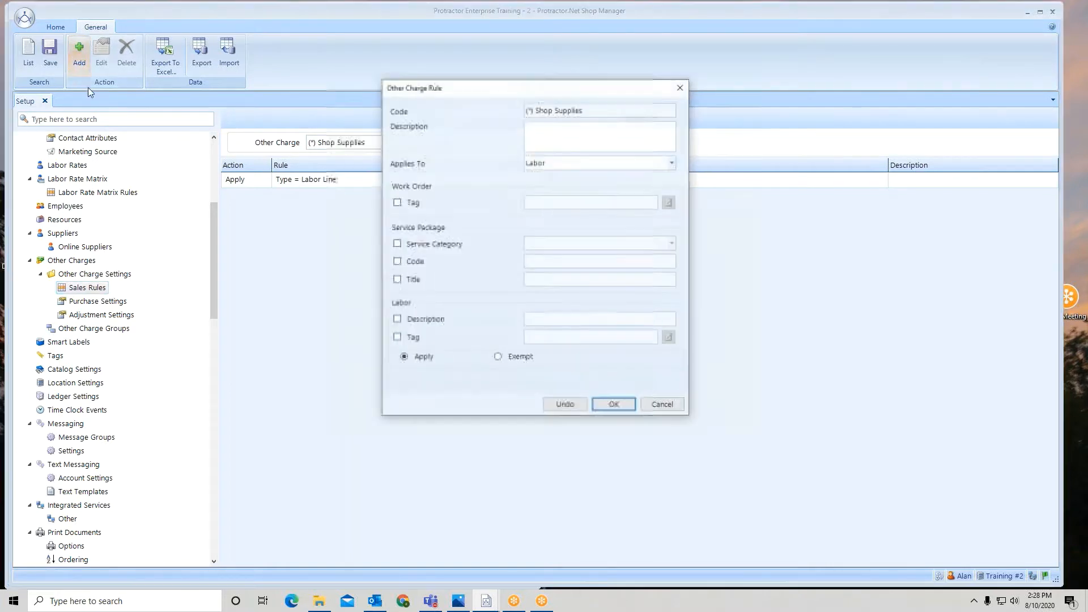
{"action": "left_click", "coordinate": [672, 163]}
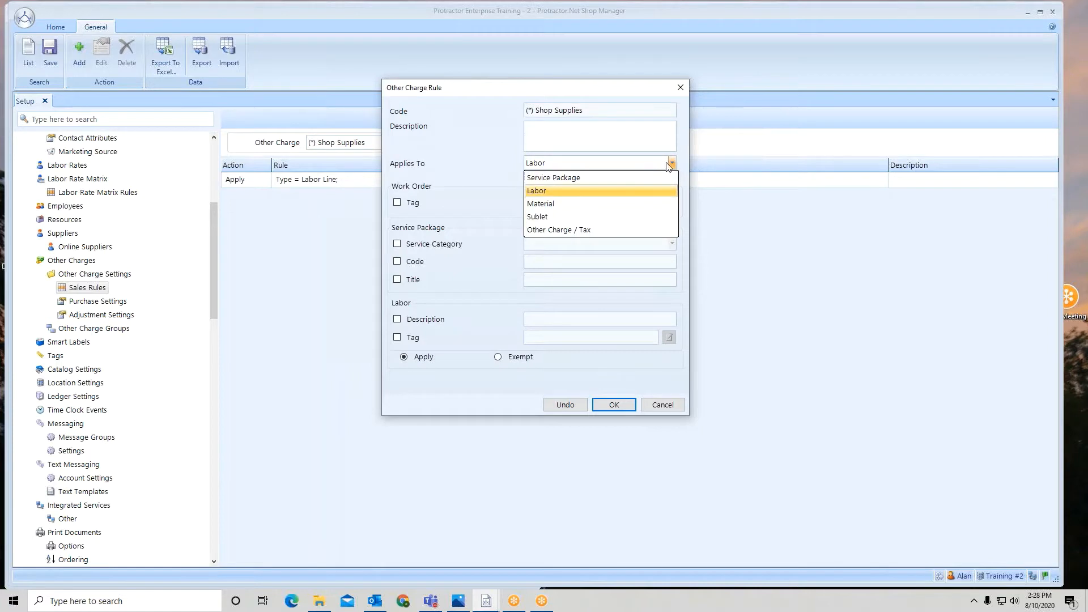
{"action": "left_click", "coordinate": [552, 178]}
{"action": "left_click", "coordinate": [397, 203]}
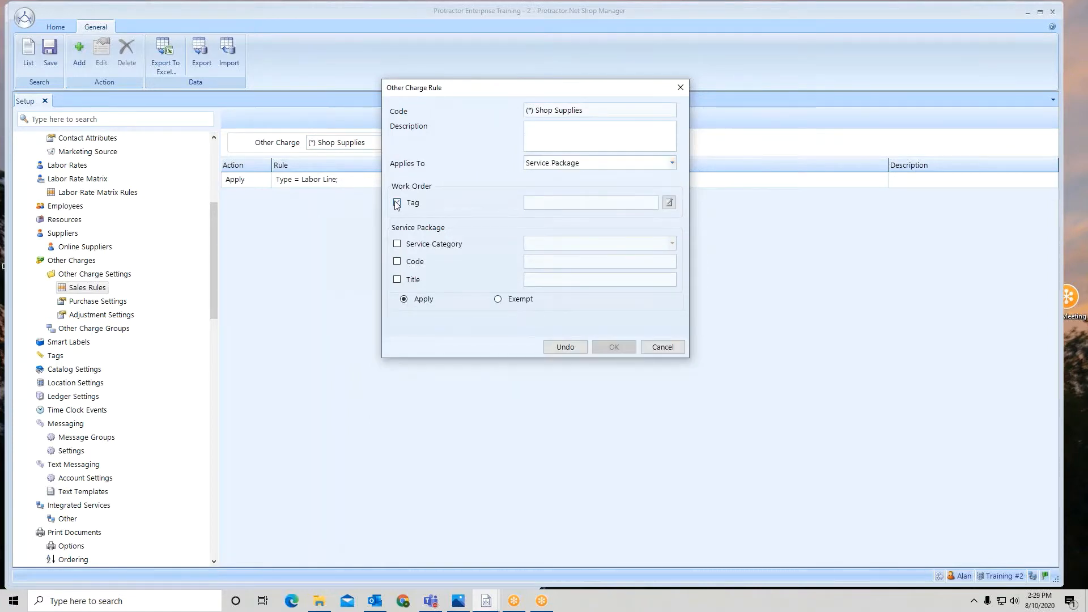
{"action": "left_click", "coordinate": [669, 203]}
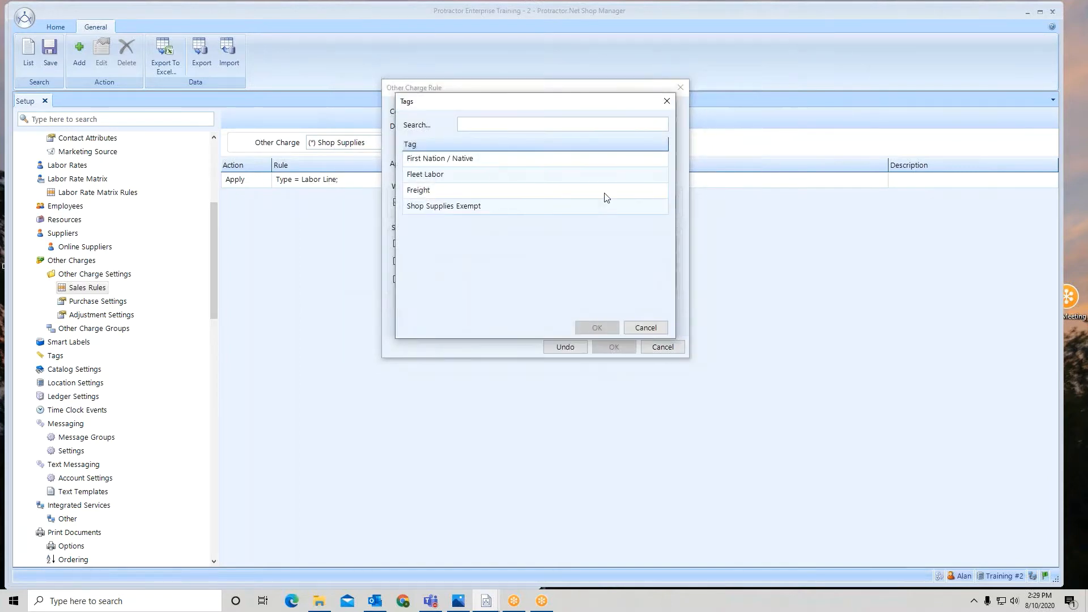
{"action": "left_click", "coordinate": [461, 208]}
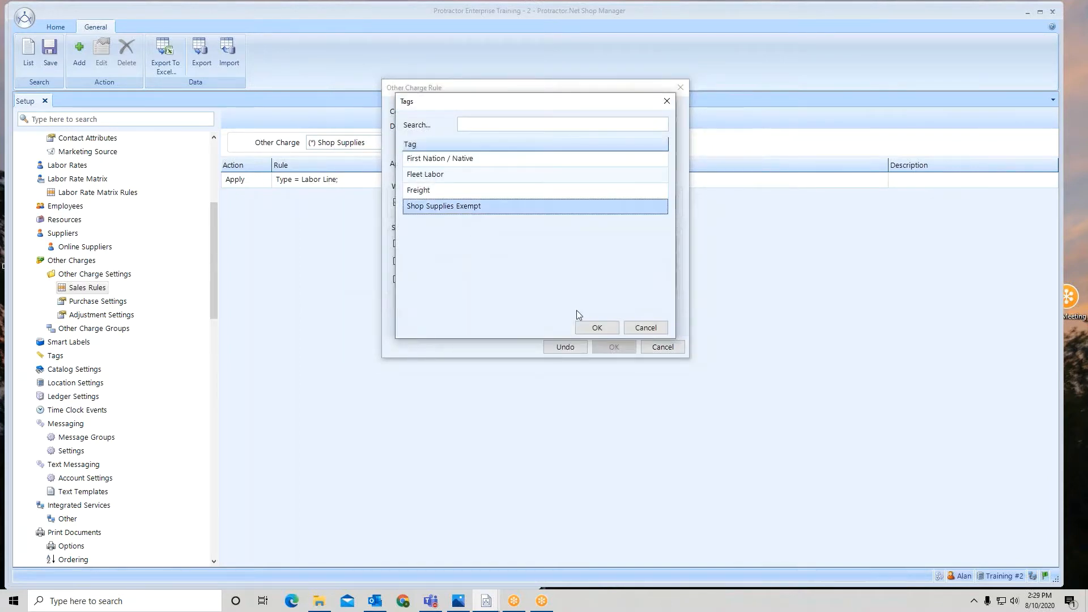
{"action": "left_click", "coordinate": [598, 328]}
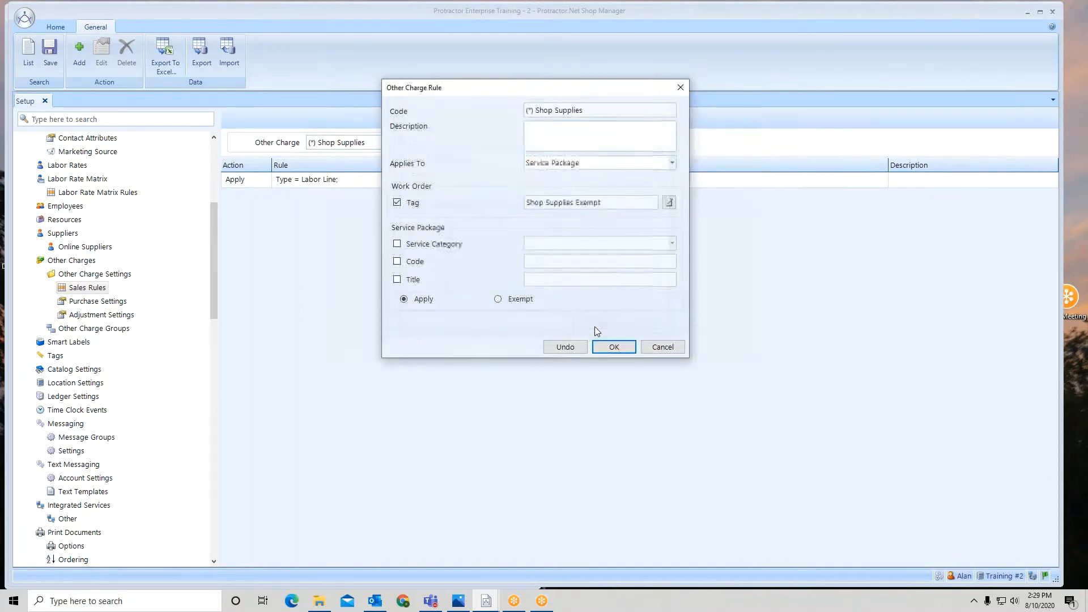
Step: Make the new Shop Supplies rule an Exempt rule and save the sales rules
{"action": "left_click", "coordinate": [499, 299]}
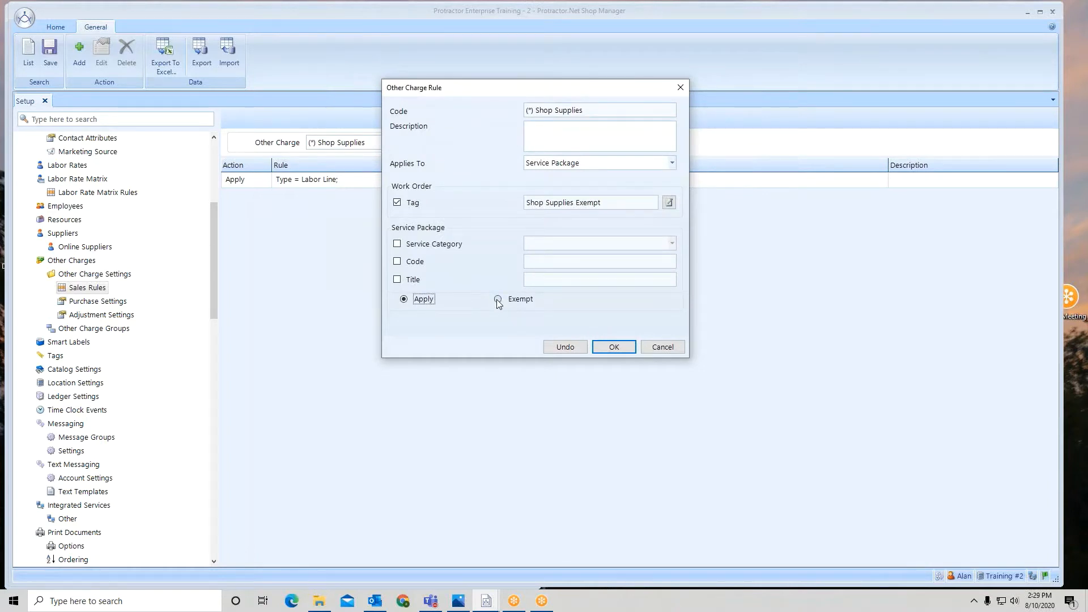
{"action": "left_click", "coordinate": [621, 349]}
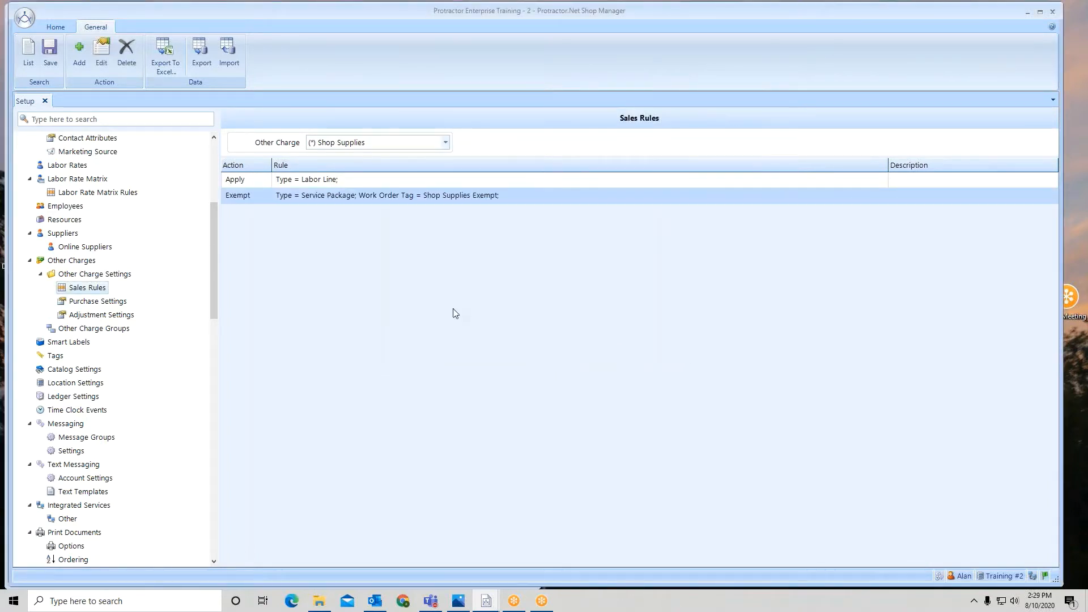
{"action": "left_click", "coordinate": [50, 51]}
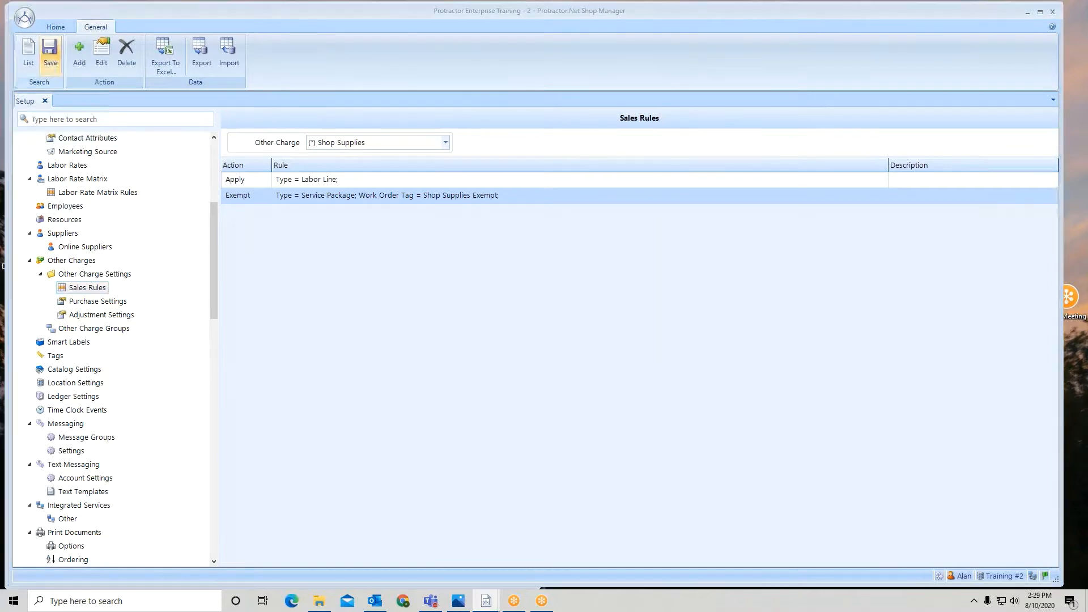
{"action": "left_click", "coordinate": [629, 341]}
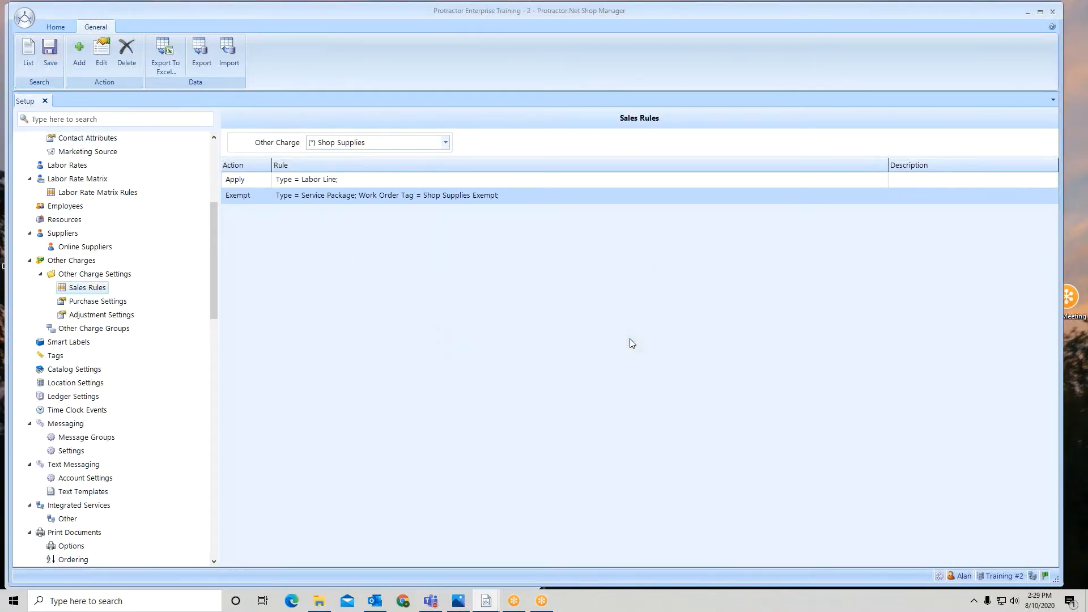
Step: Open the in-progress work order for the red 2009 Lincoln MKZ Base from the work orders list
{"action": "left_click", "coordinate": [54, 27]}
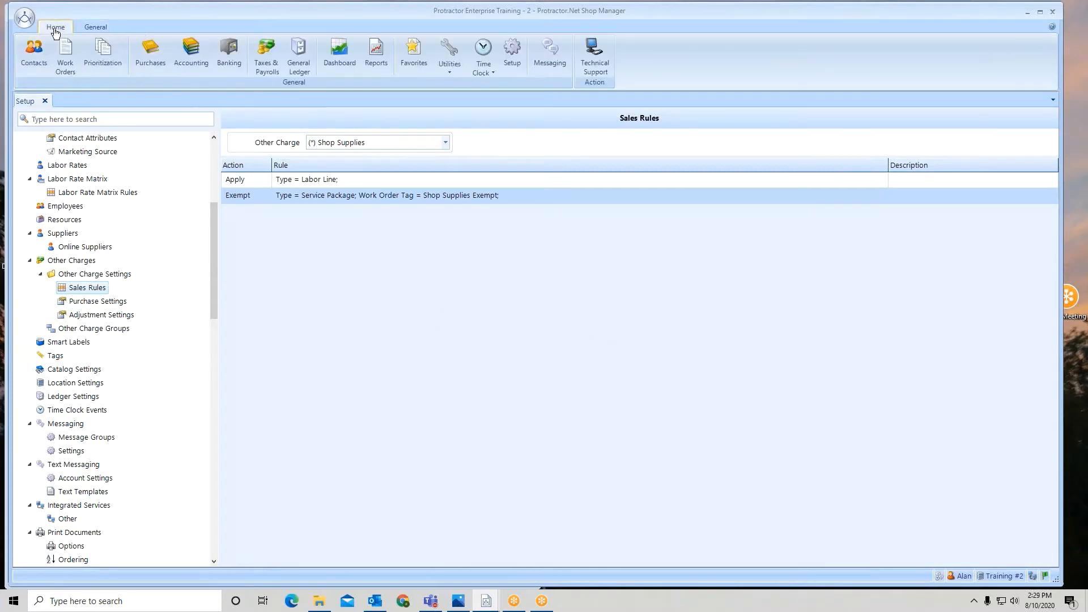
{"action": "left_click", "coordinate": [65, 64]}
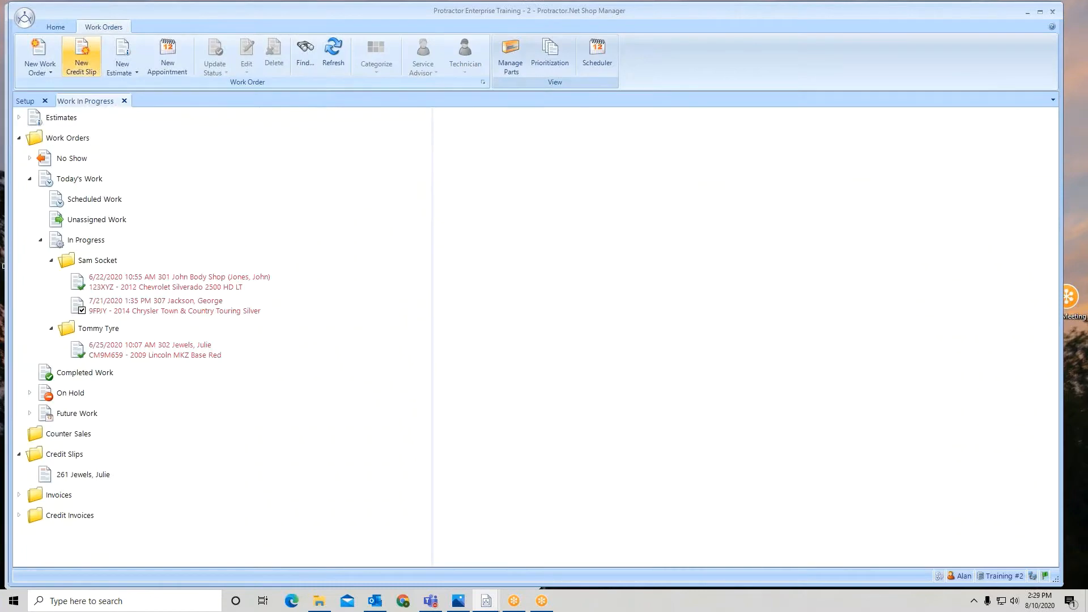
{"action": "left_click", "coordinate": [177, 354]}
{"action": "double_click", "coordinate": [177, 353]}
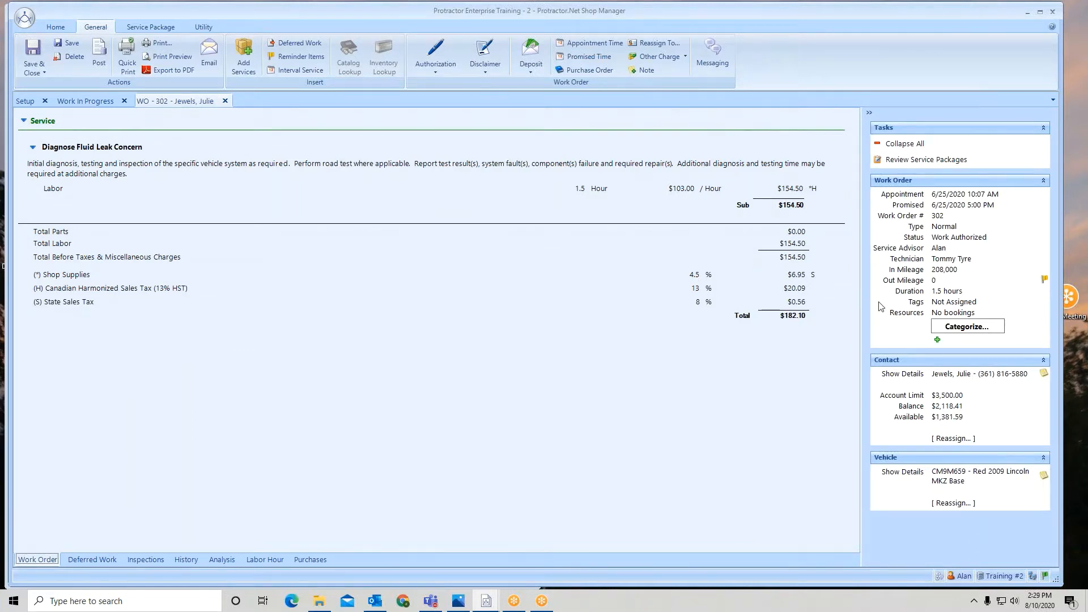
Step: Assign the Shop Supplies Exempt tag to the open work order
{"action": "left_click", "coordinate": [954, 302]}
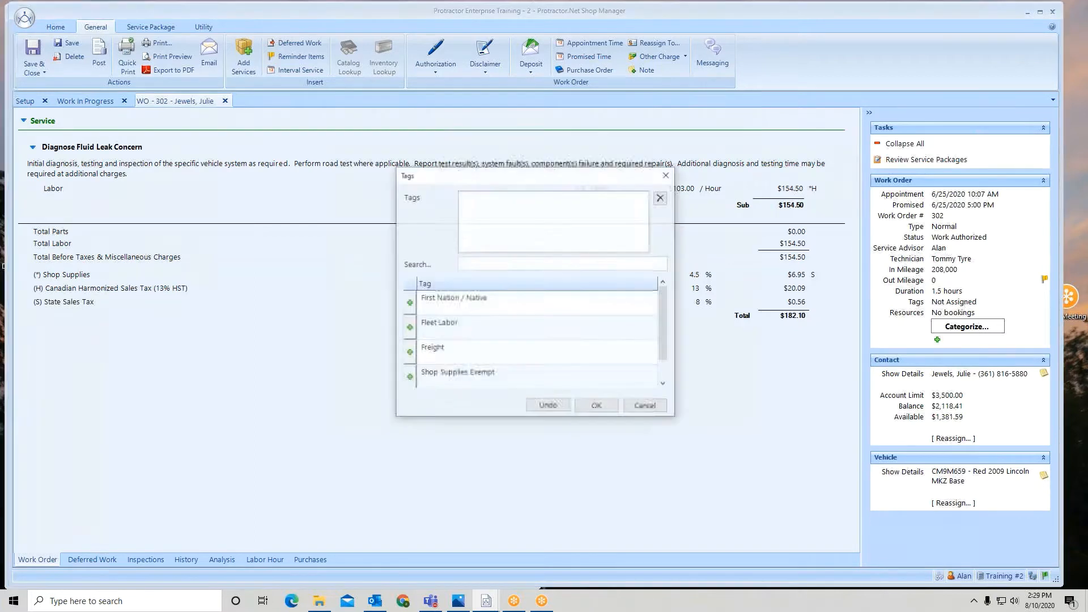
{"action": "left_click", "coordinate": [410, 379]}
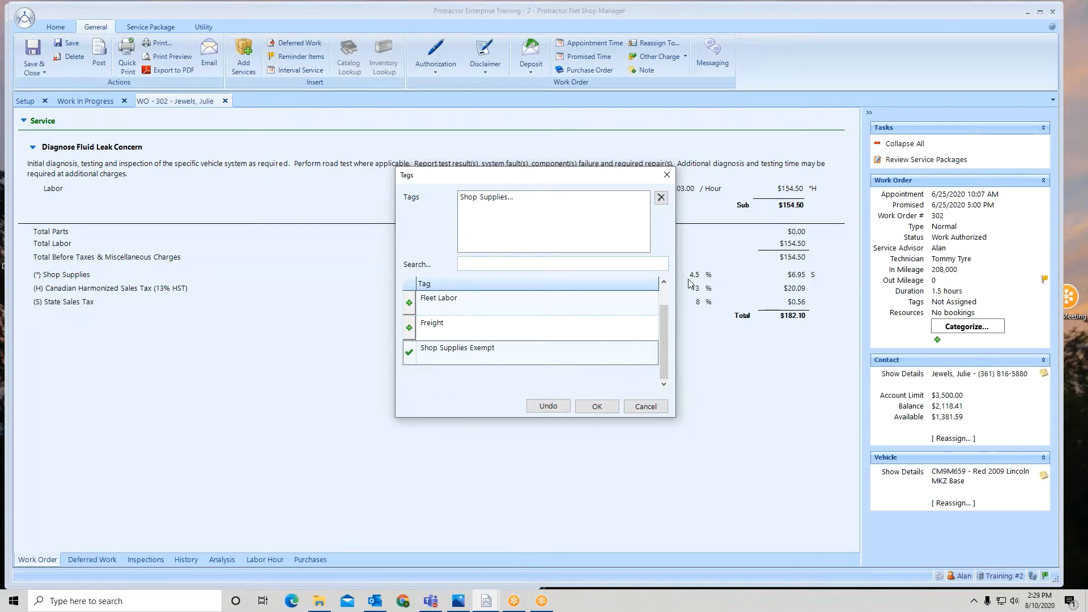
{"action": "left_click", "coordinate": [597, 407]}
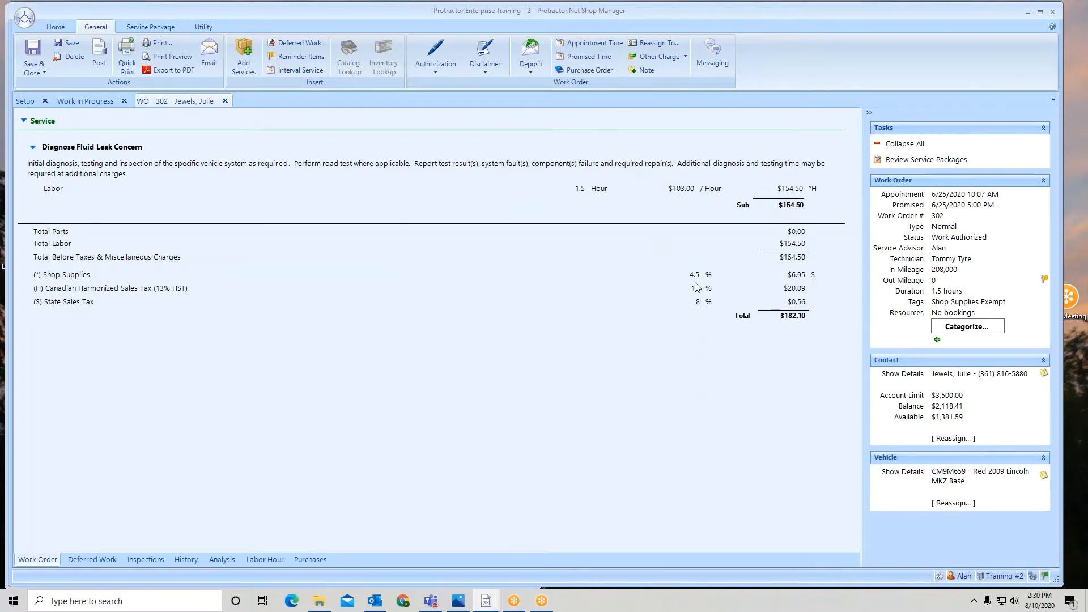
Step: Remove the Shop Supplies Exempt tag from the work order
{"action": "left_click", "coordinate": [955, 306]}
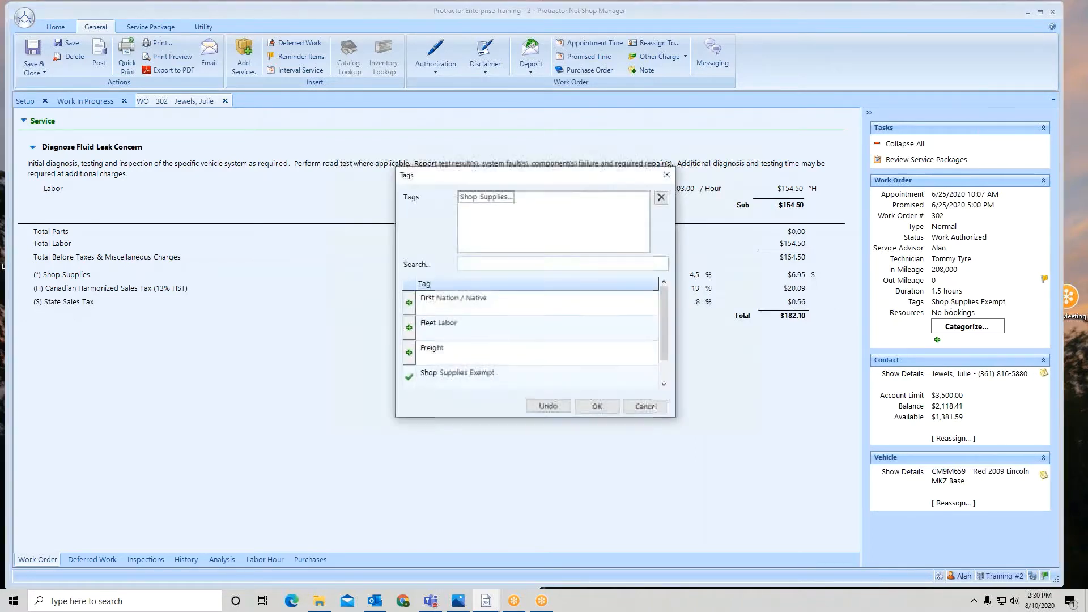
{"action": "left_click", "coordinate": [492, 199]}
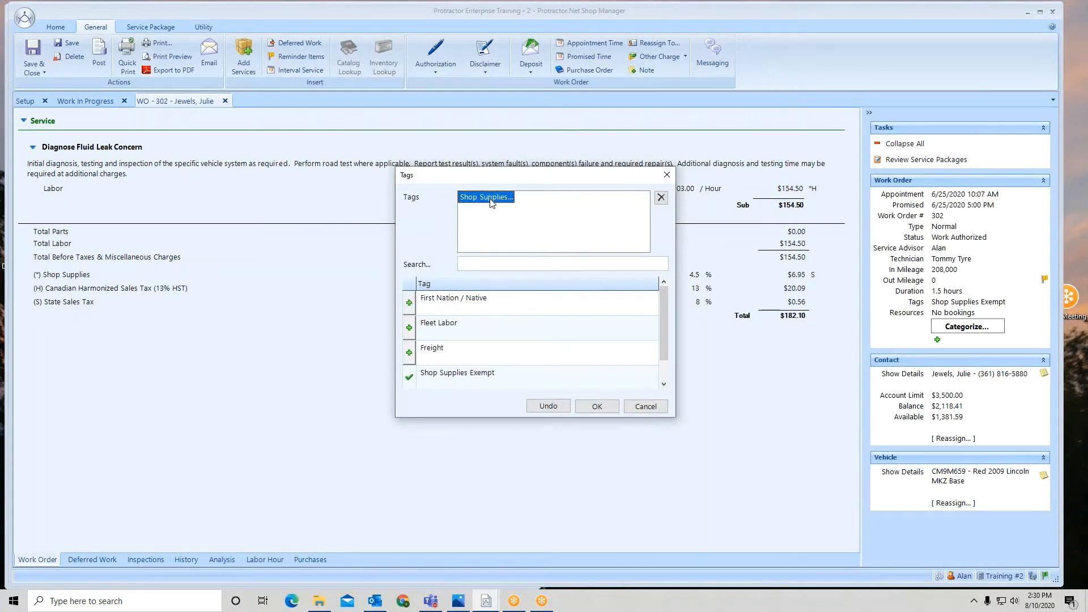
{"action": "left_click", "coordinate": [662, 197]}
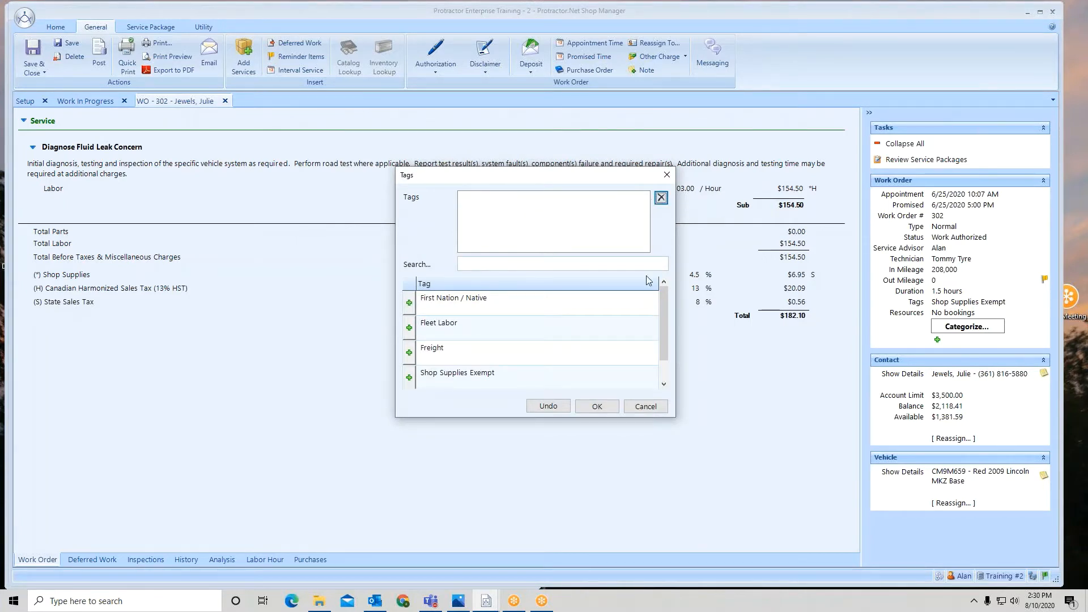
{"action": "left_click", "coordinate": [598, 407]}
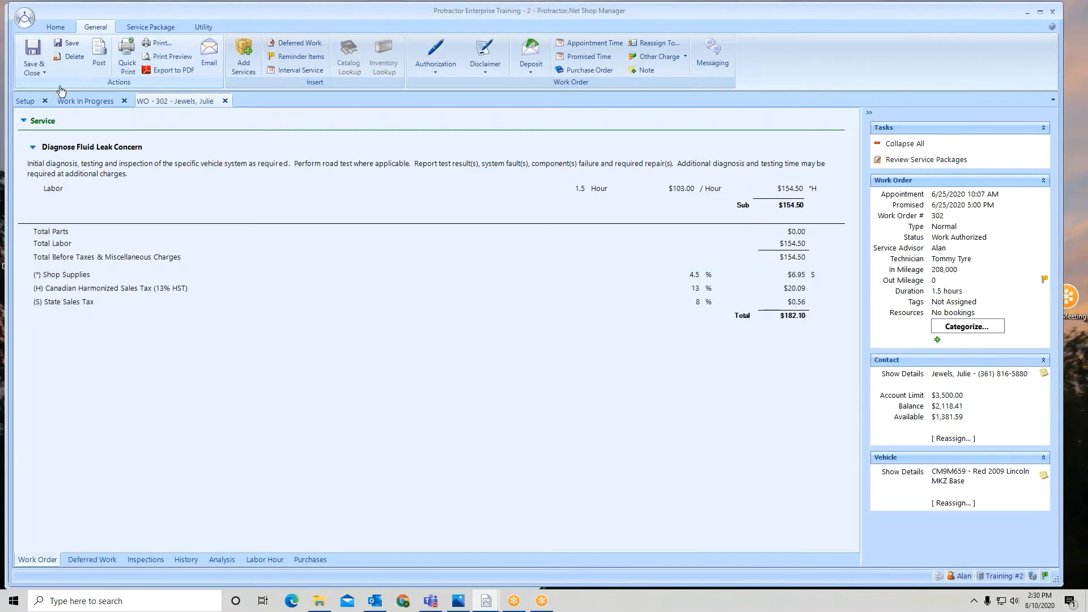
Step: Move the Exempt rule above the Apply rule in the Shop Supplies sales rules and save the new order
{"action": "left_click", "coordinate": [23, 101]}
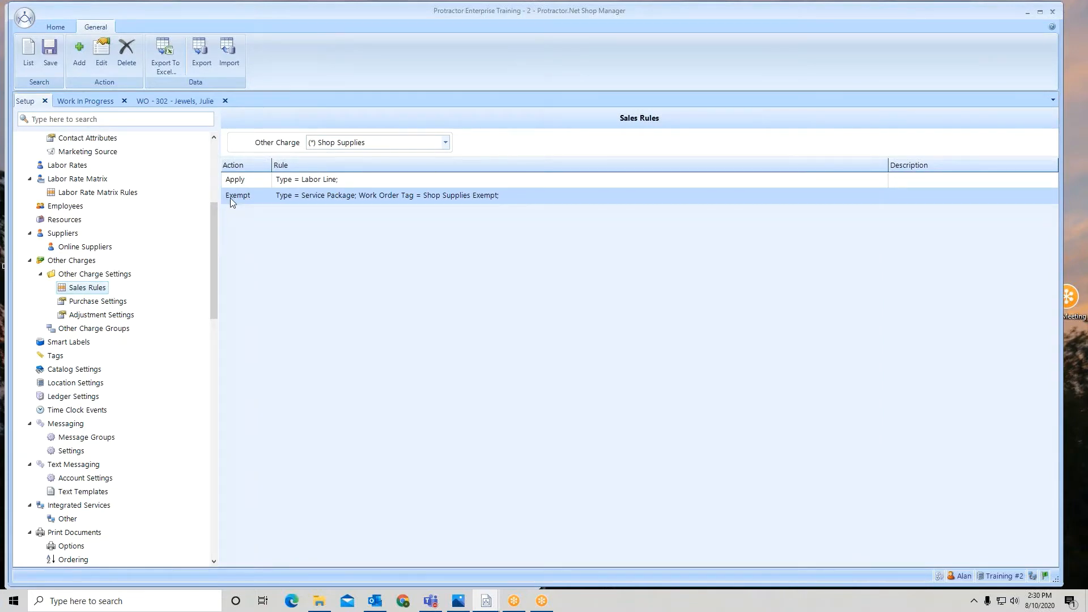
{"action": "left_click", "coordinate": [301, 198]}
{"action": "left_click_drag", "start_coordinate": [300, 196], "coordinate": [297, 183]}
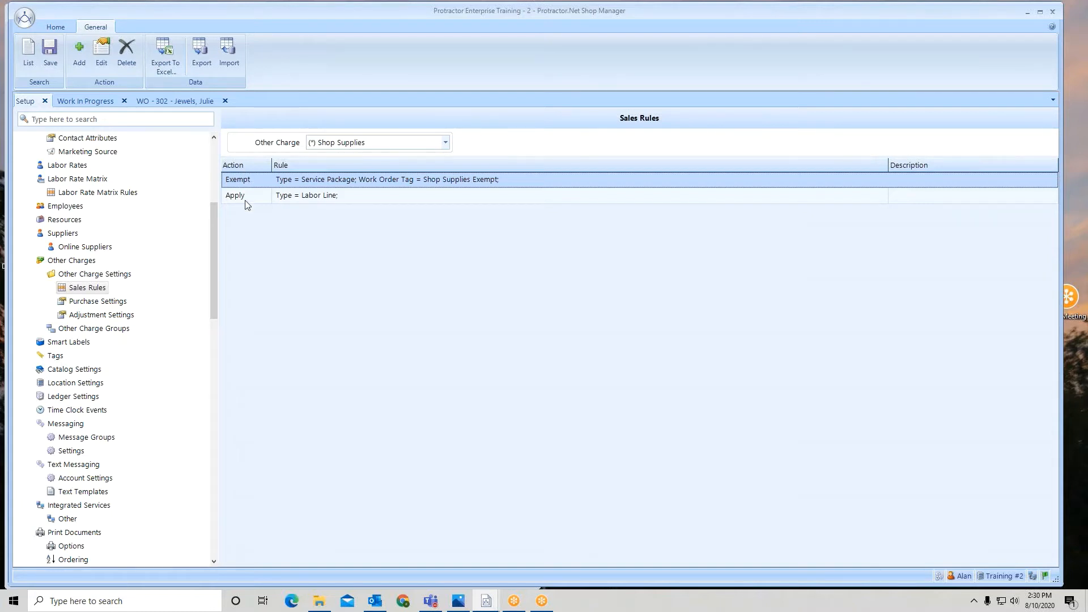
{"action": "left_click", "coordinate": [49, 63]}
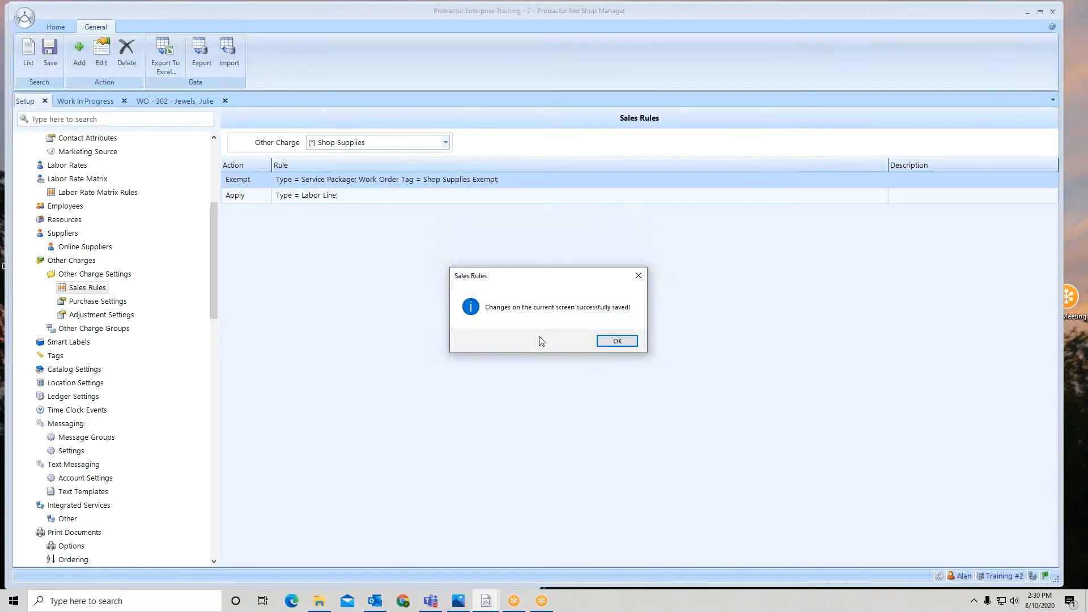
{"action": "left_click", "coordinate": [617, 341]}
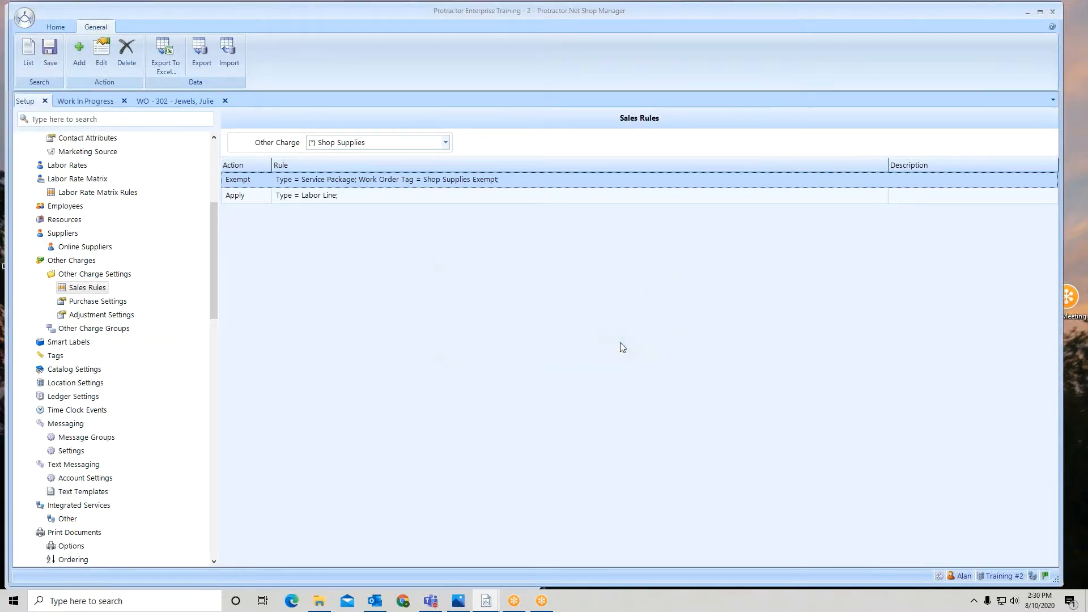
Step: Return to the open work order and tag it as Shop Supplies Exempt again
{"action": "left_click", "coordinate": [174, 108]}
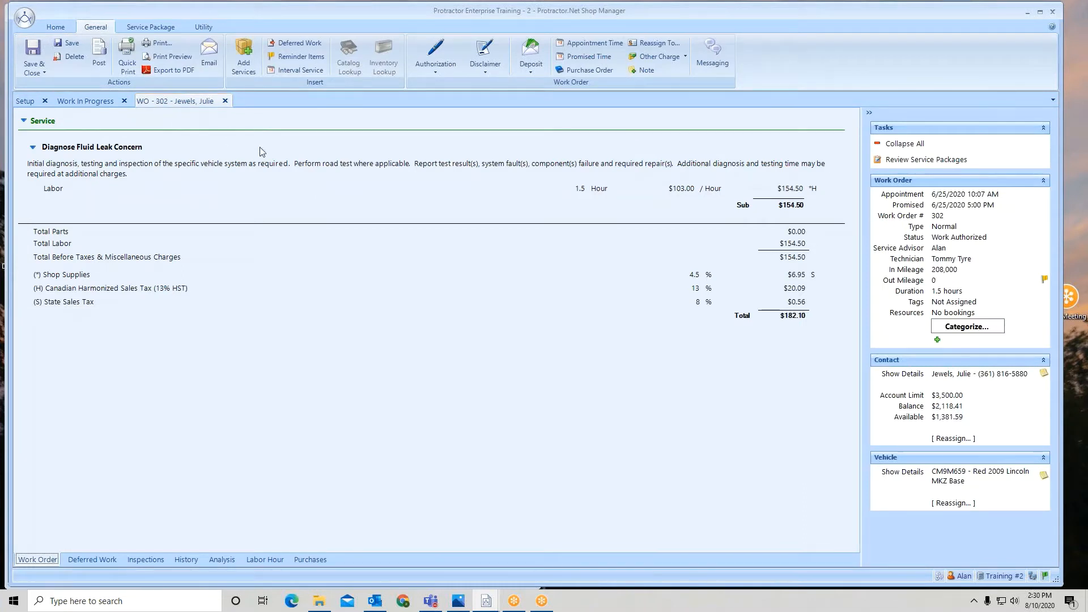
{"action": "left_click", "coordinate": [954, 302]}
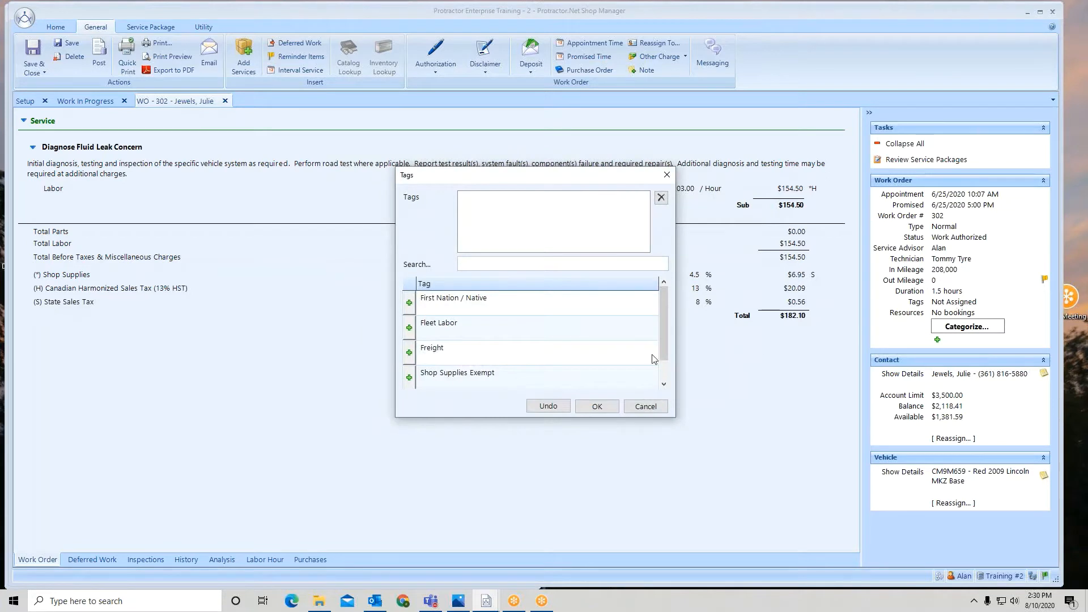
{"action": "left_click", "coordinate": [410, 378]}
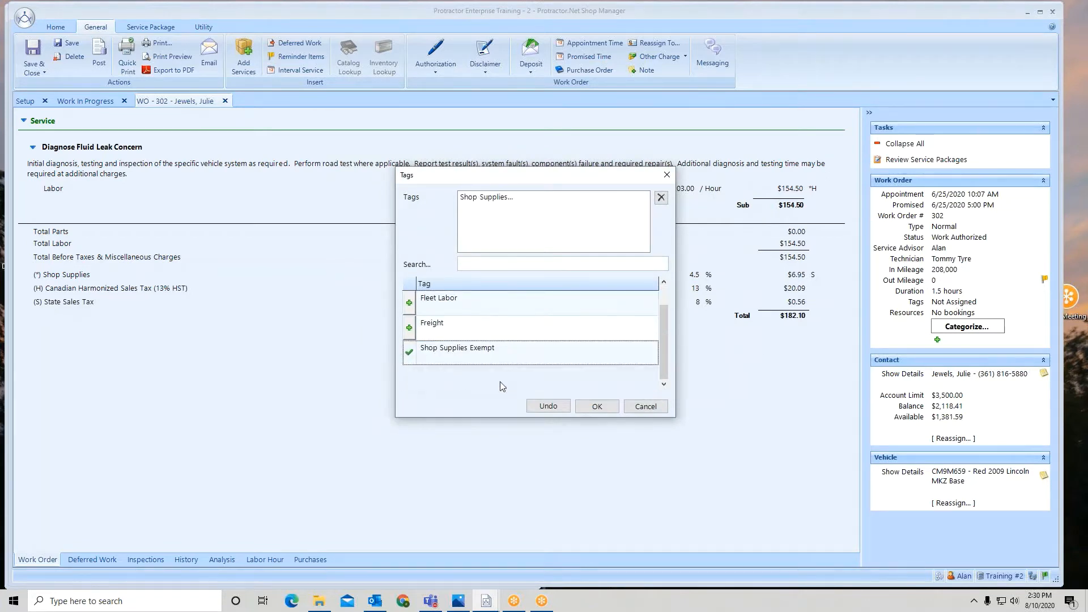
{"action": "left_click", "coordinate": [596, 407]}
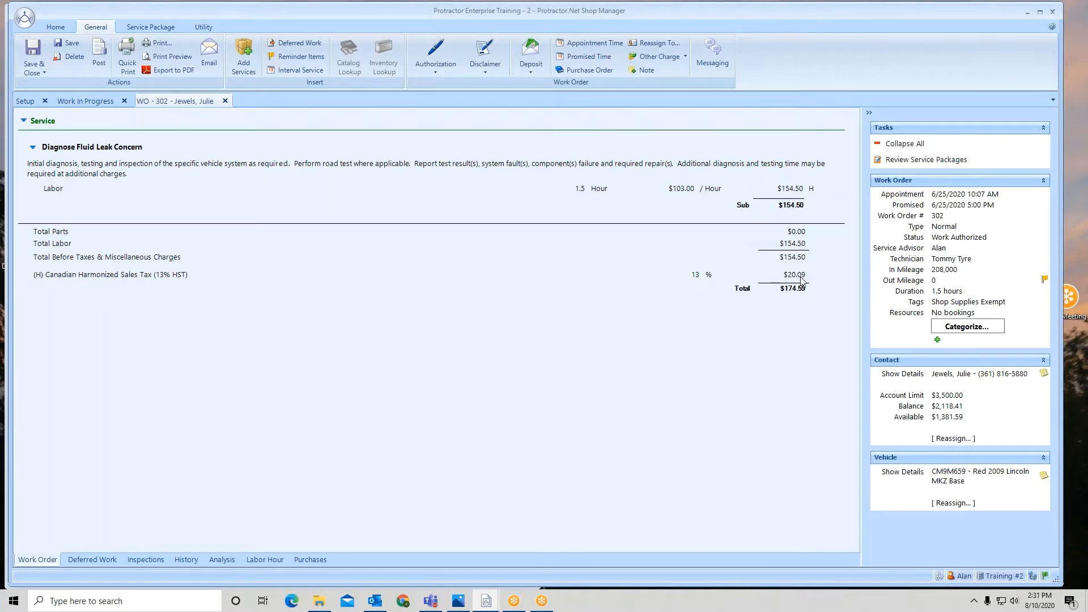
Step: Clear the Shop Supplies Exempt tag from the work order's own tags again
{"action": "left_click", "coordinate": [967, 304]}
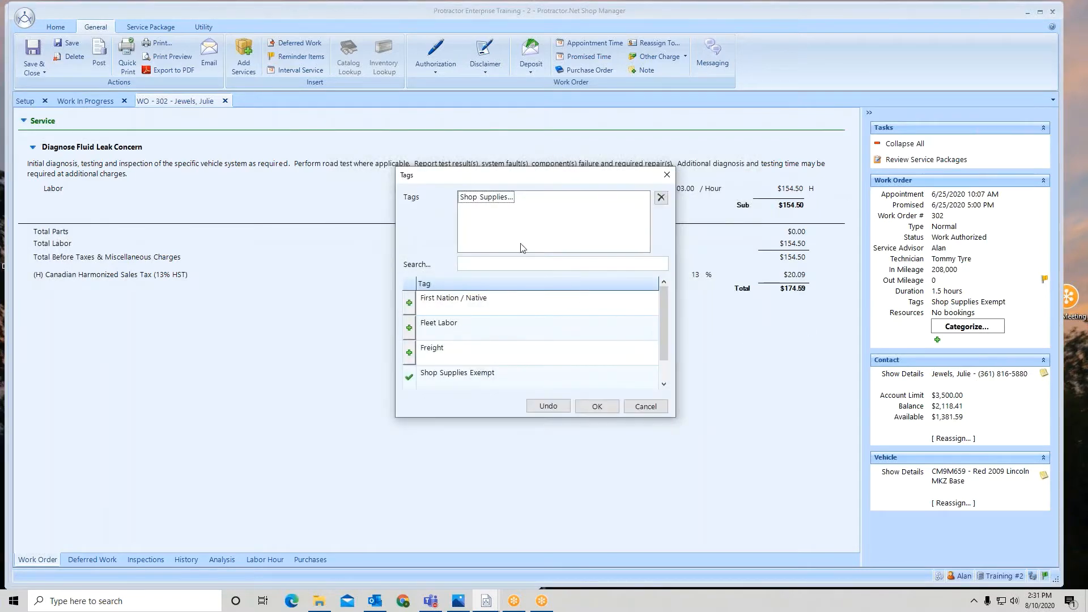
{"action": "left_click", "coordinate": [495, 199]}
{"action": "left_click", "coordinate": [662, 198]}
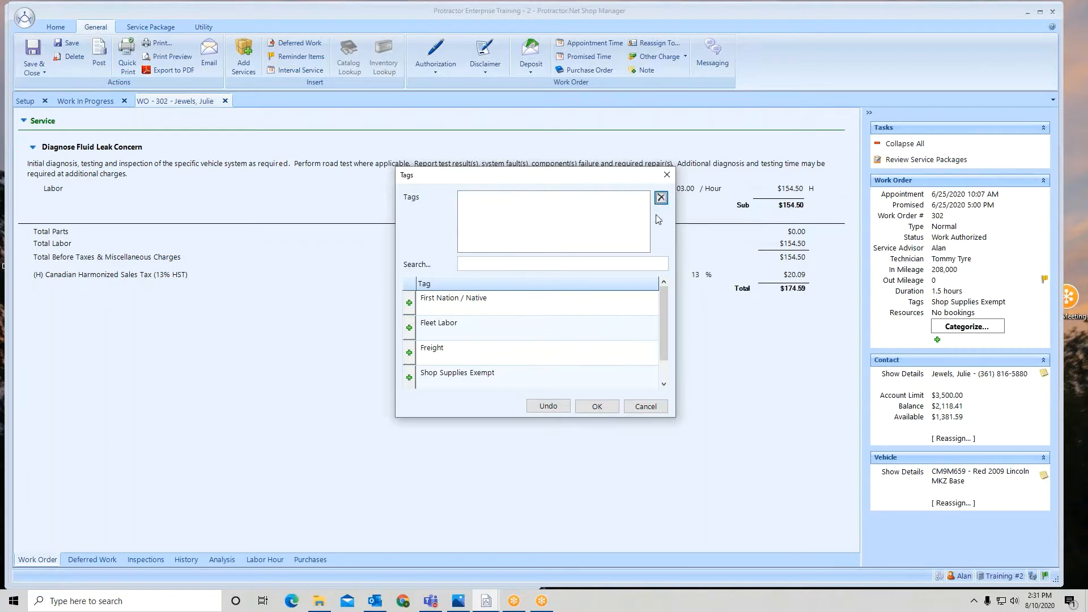
{"action": "left_click", "coordinate": [597, 406]}
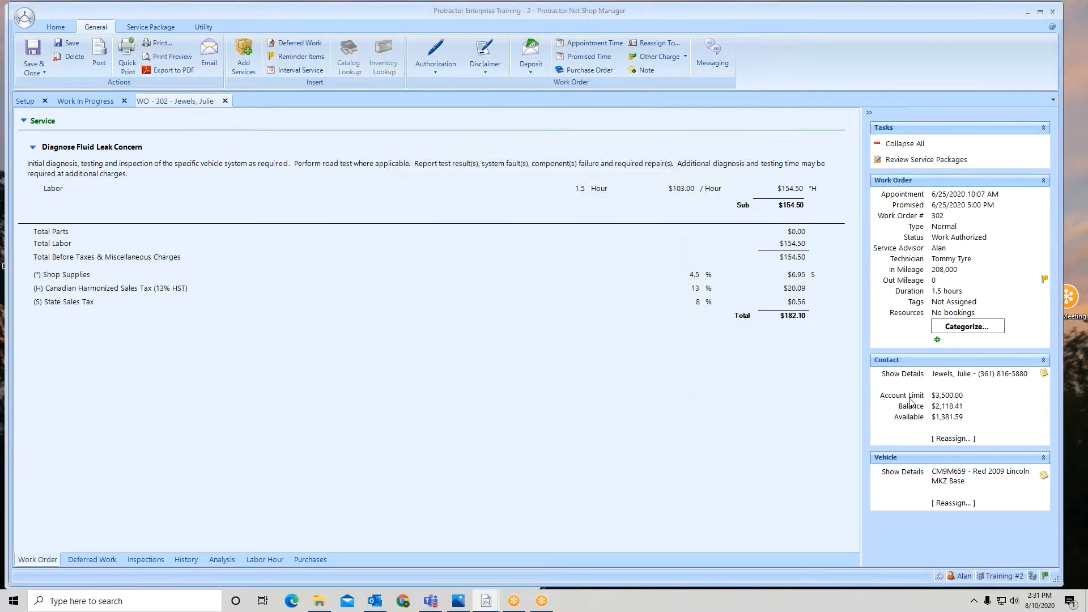
Step: Add the Shop Supplies Exempt tag to the work order's contact and save it, closing the work order without saving
{"action": "left_click", "coordinate": [945, 375]}
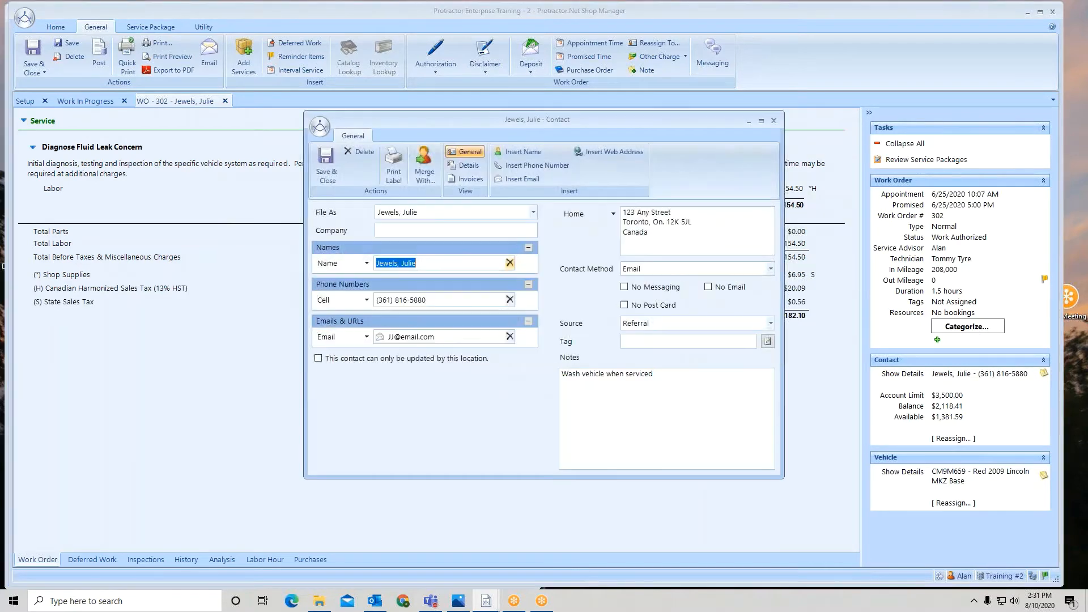
{"action": "left_click", "coordinate": [768, 342]}
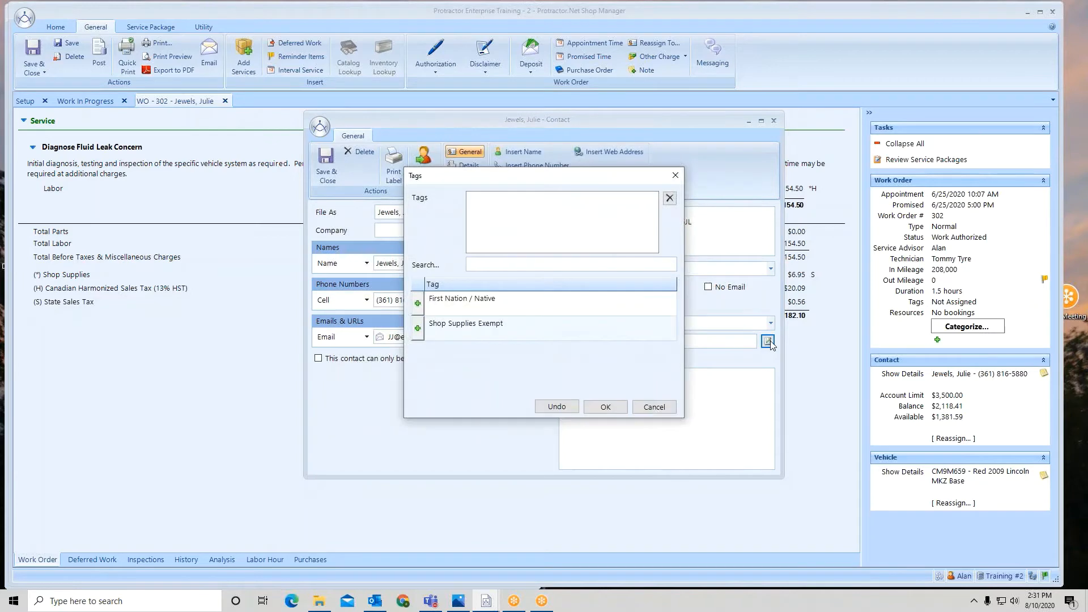
{"action": "left_click", "coordinate": [418, 332]}
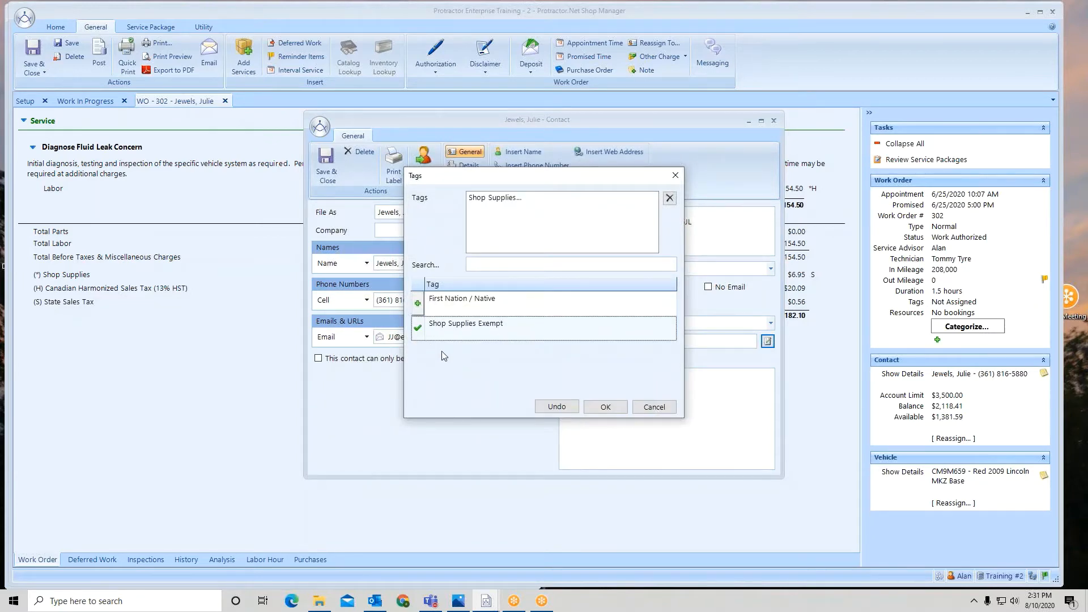
{"action": "left_click", "coordinate": [606, 409]}
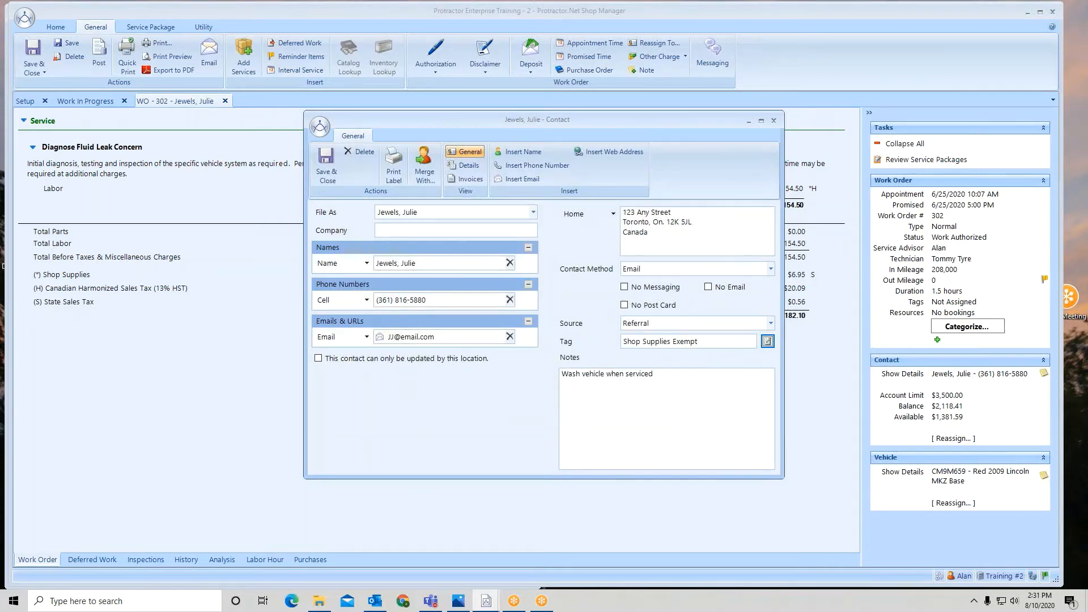
{"action": "left_click", "coordinate": [327, 165]}
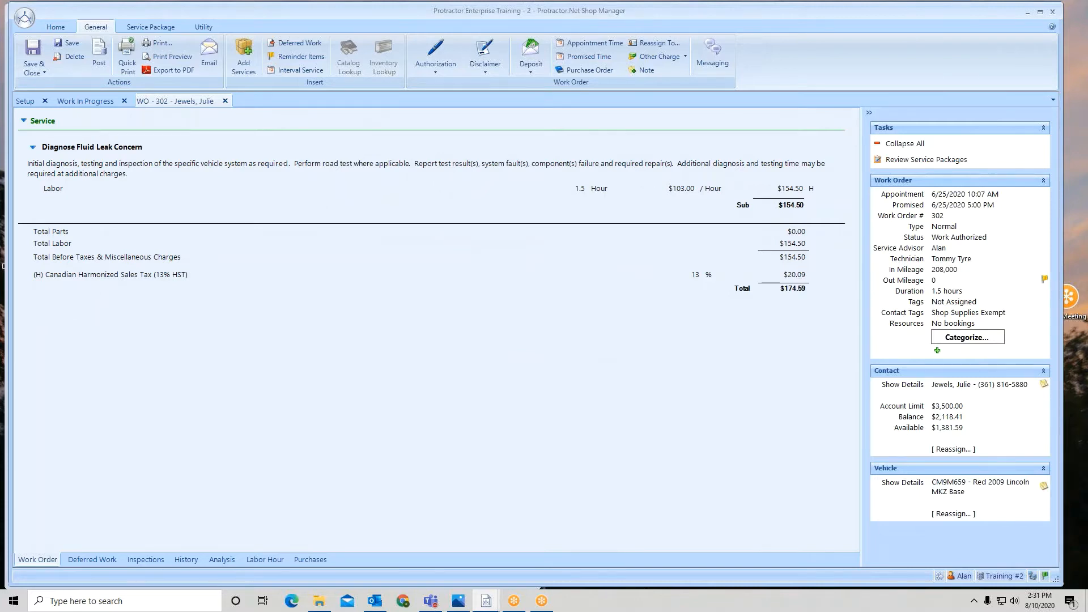
{"action": "left_click", "coordinate": [225, 101]}
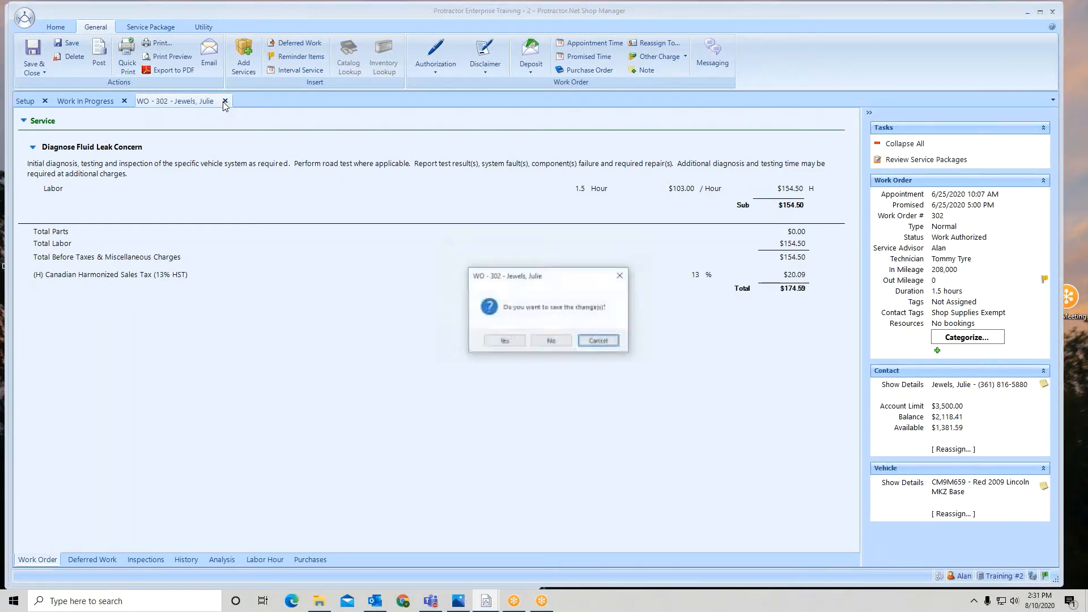
{"action": "left_click", "coordinate": [551, 342]}
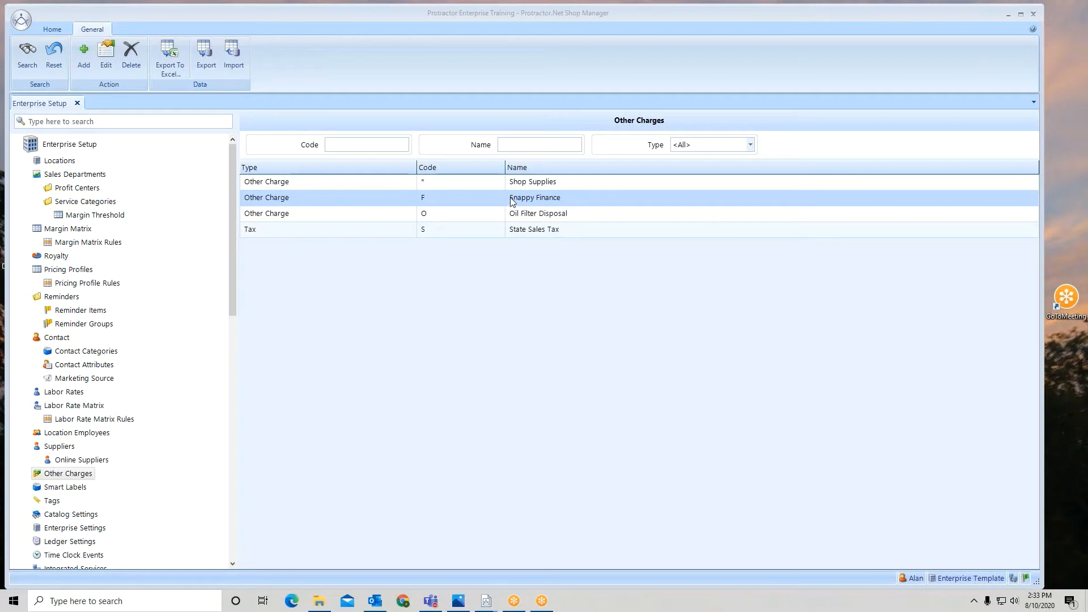
Step: Review the general settings of the Snappy Finance other charge in the enterprise setup
{"action": "left_click", "coordinate": [542, 204]}
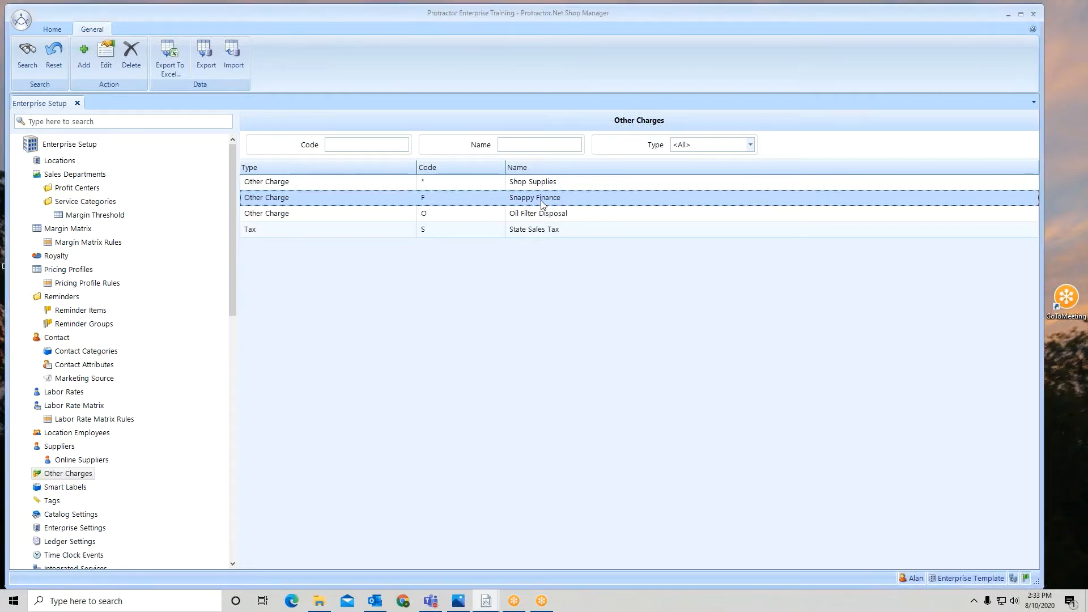
{"action": "double_click", "coordinate": [543, 204]}
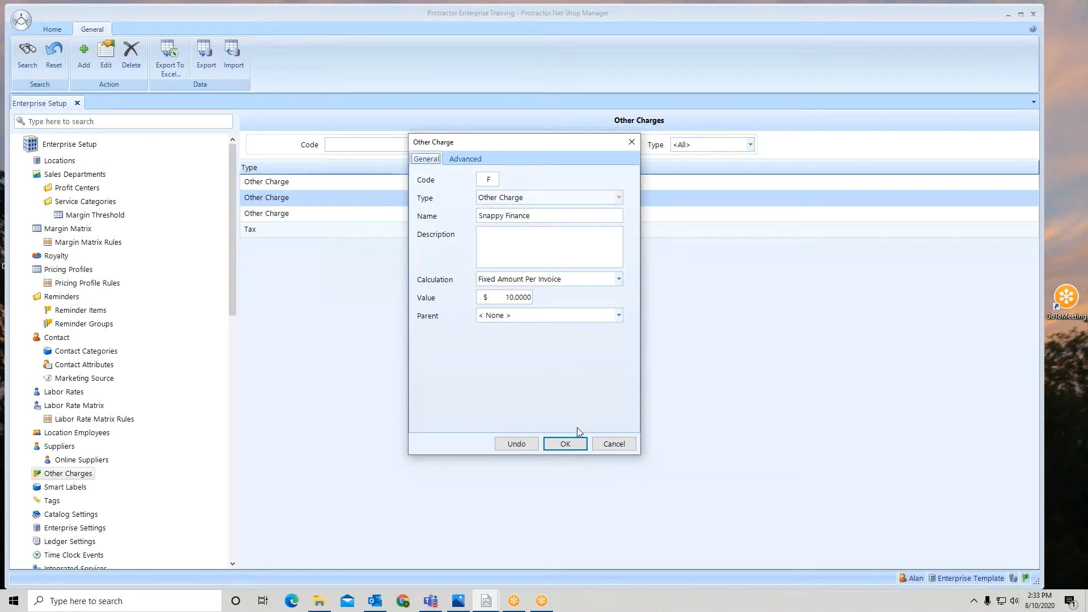
{"action": "left_click", "coordinate": [565, 444]}
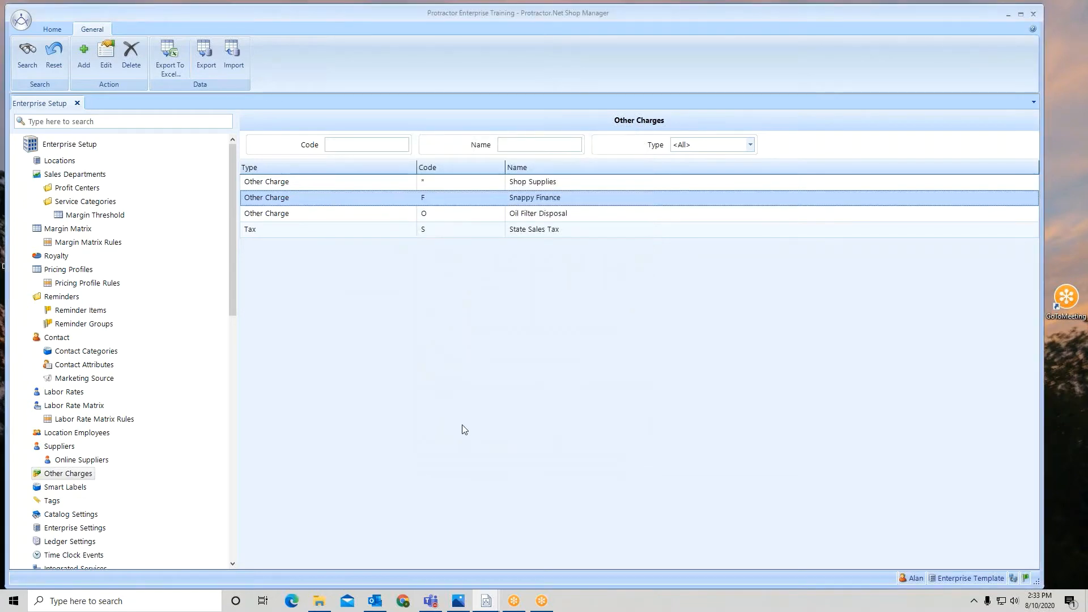
Step: Create an enterprise tag named Snappy Finance with Work Order as its target
{"action": "left_click", "coordinate": [53, 501]}
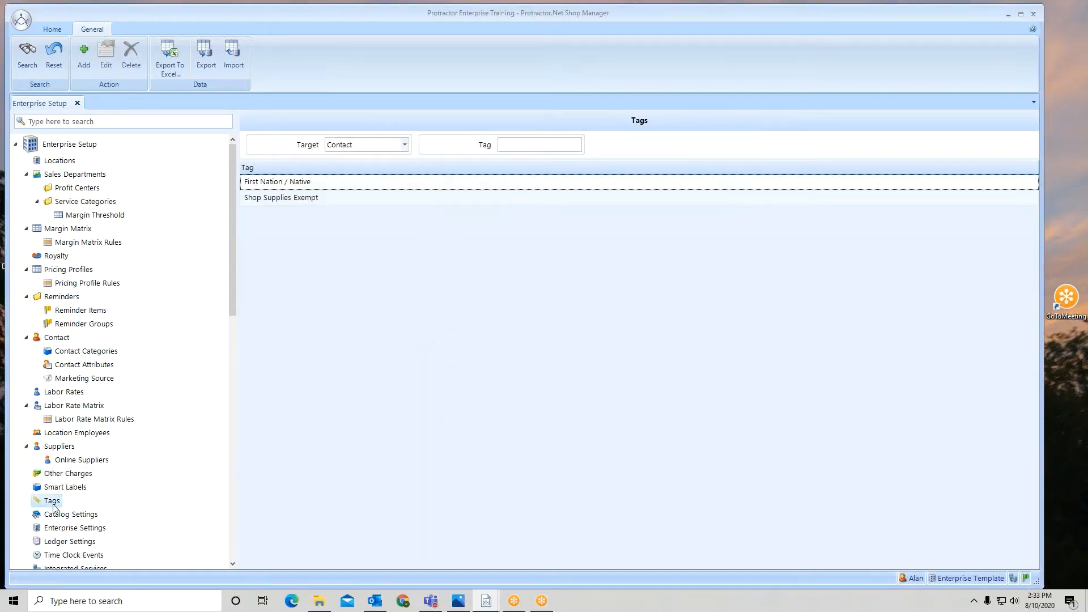
{"action": "left_click", "coordinate": [405, 146]}
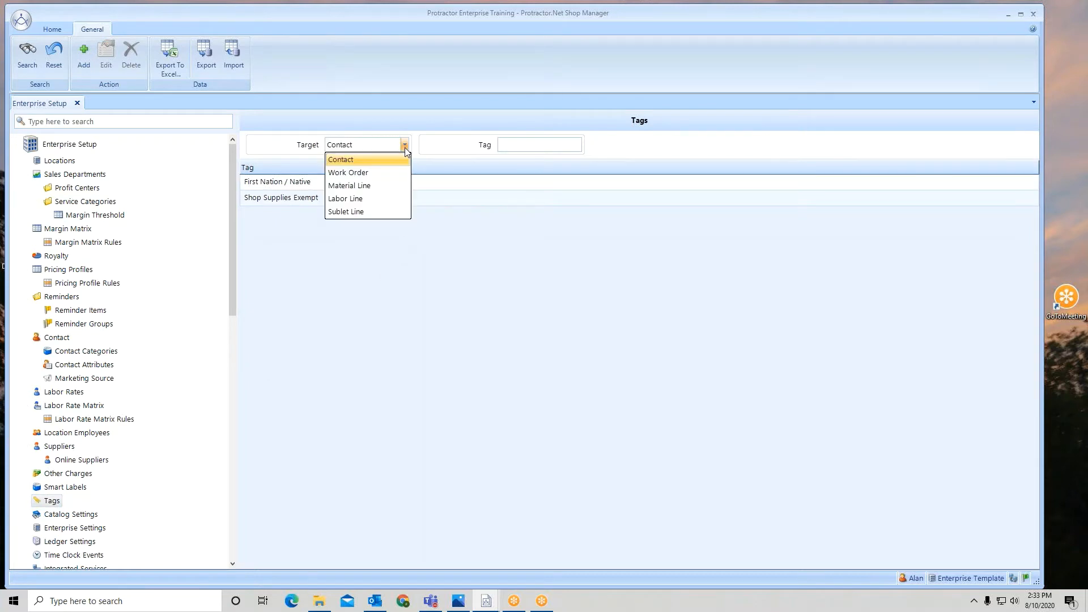
{"action": "left_click", "coordinate": [399, 173]}
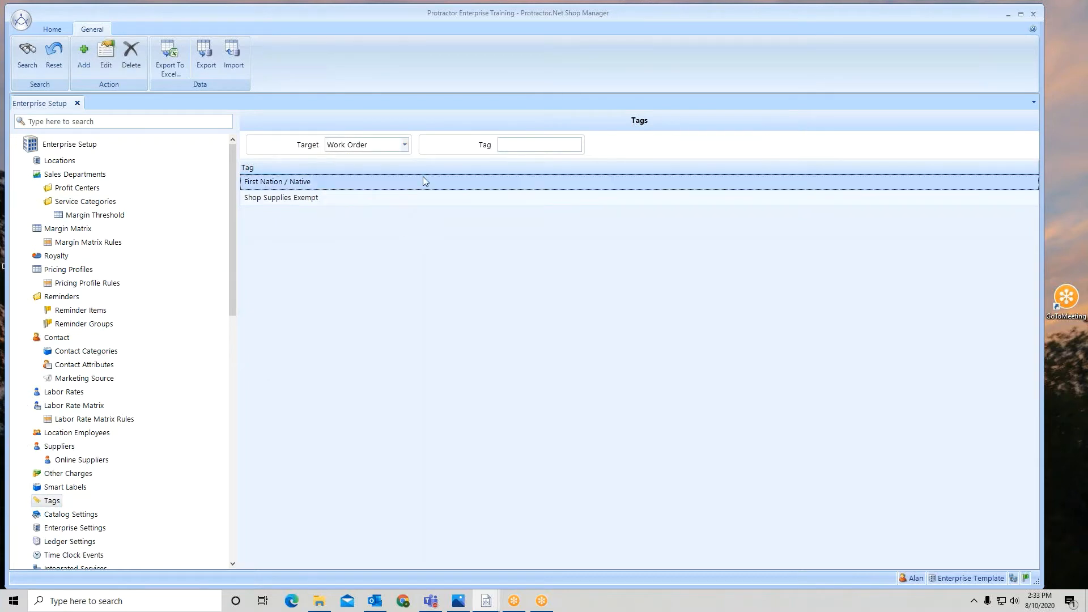
{"action": "left_click", "coordinate": [83, 64]}
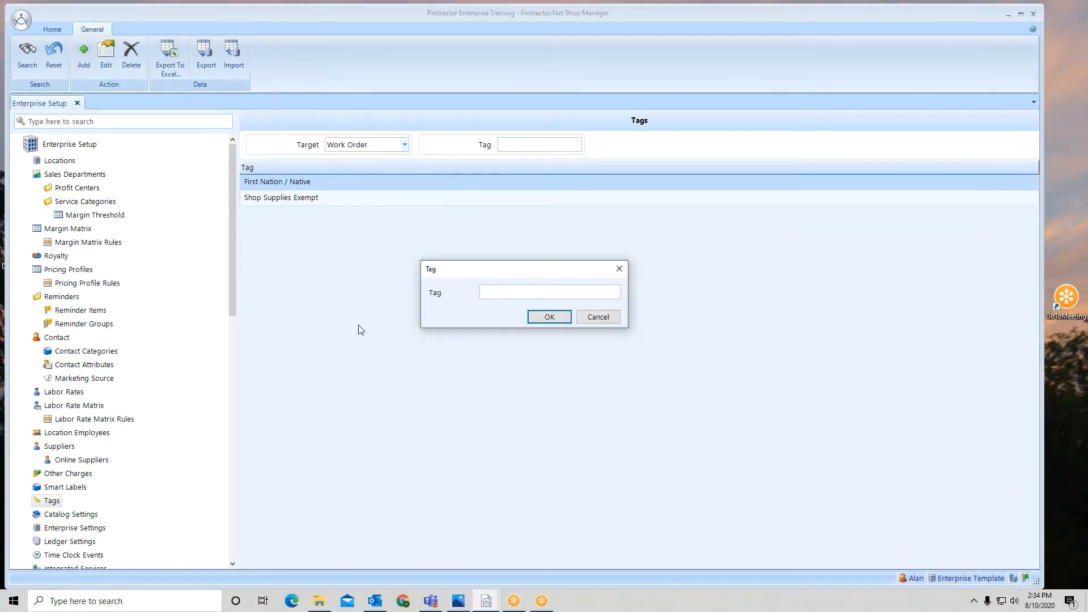
{"action": "type", "text": "Snappy Finance"}
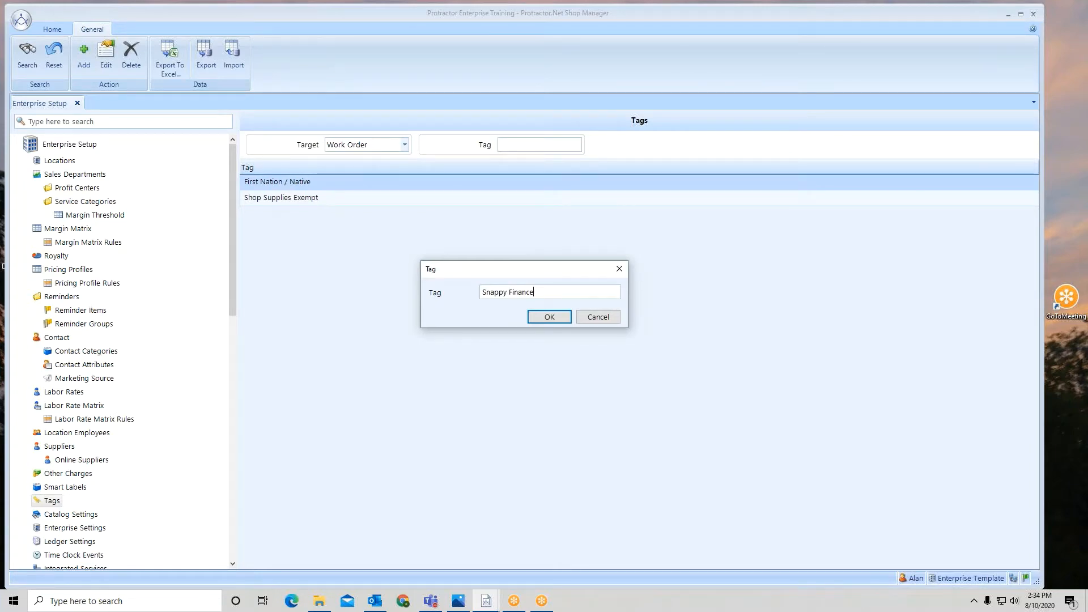
{"action": "left_click", "coordinate": [549, 317]}
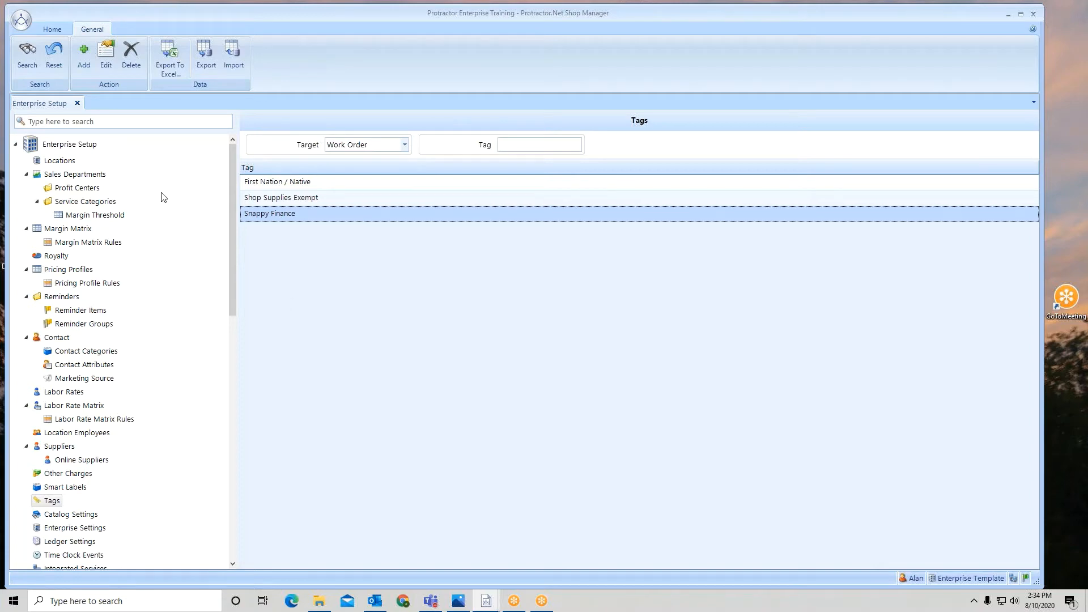
{"action": "left_click", "coordinate": [1076, 463]}
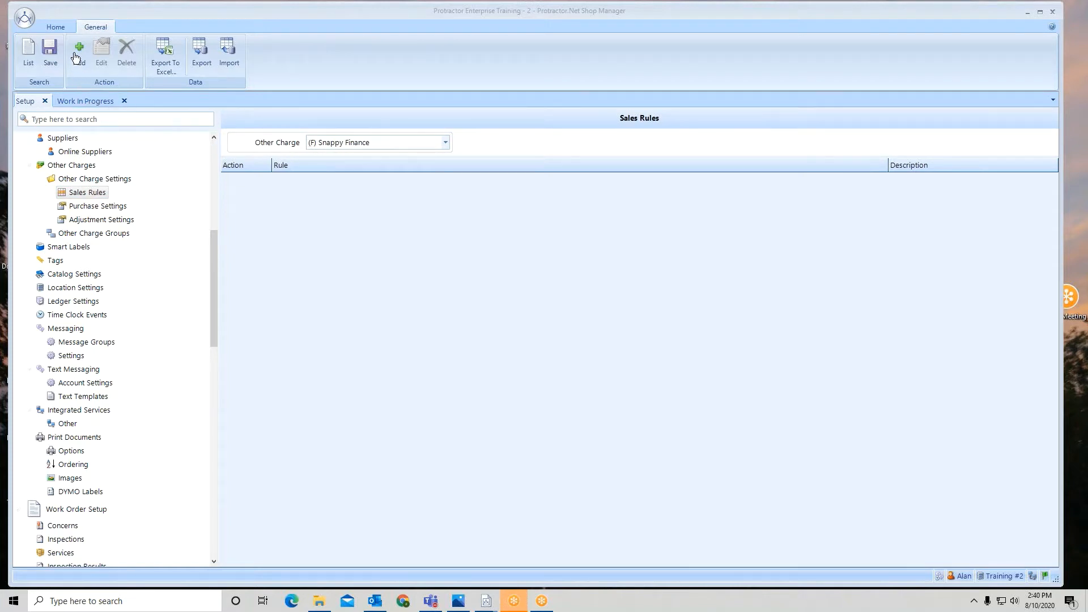
Step: Create and save a Snappy Finance sales rule that applies the charge to work orders tagged Snappy Finance
{"action": "left_click", "coordinate": [80, 76]}
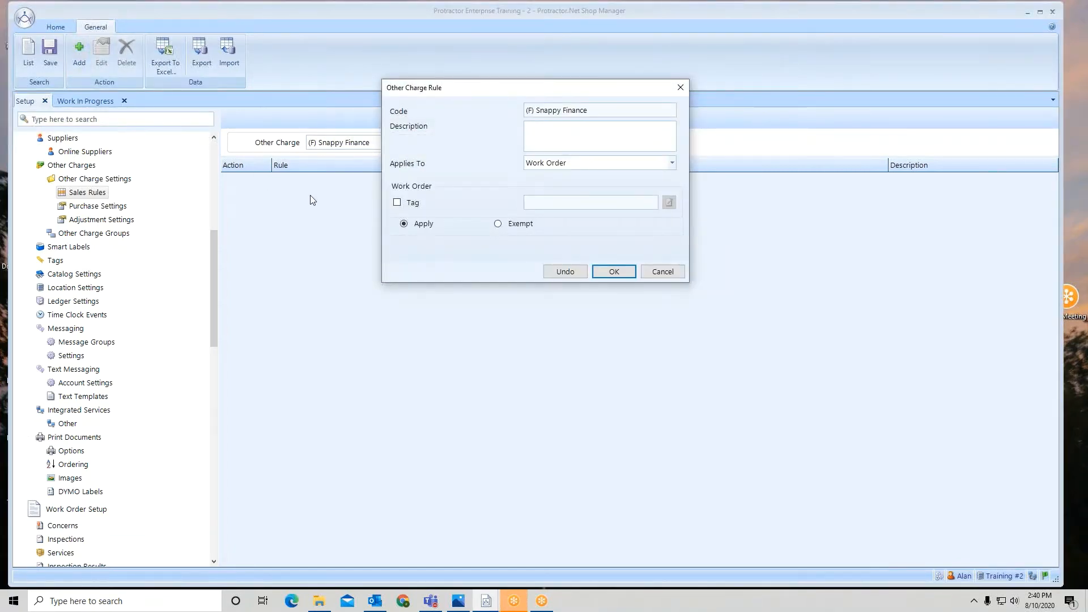
{"action": "left_click", "coordinate": [398, 203]}
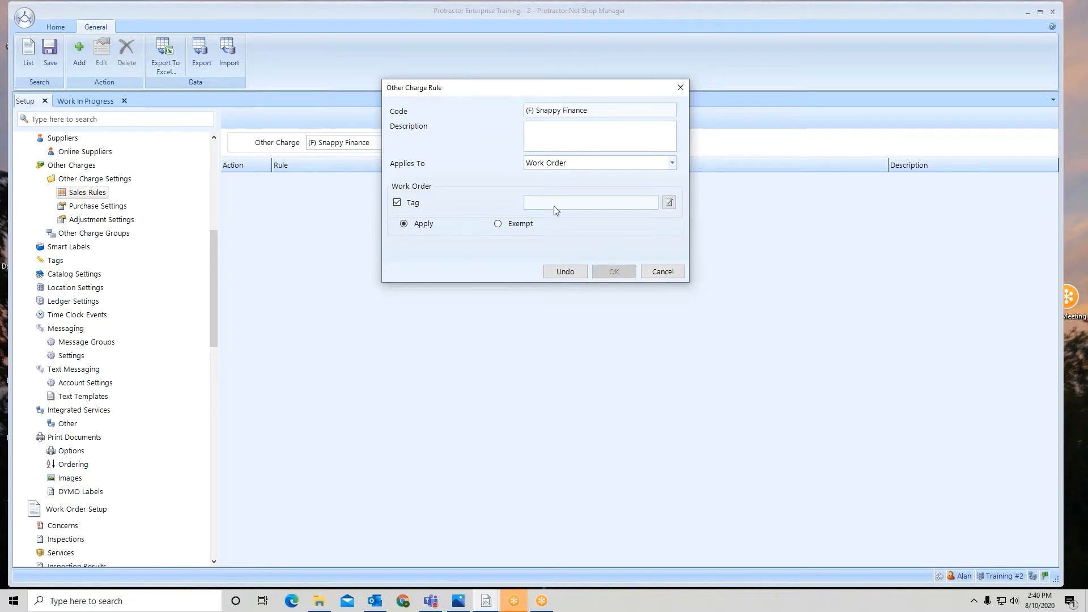
{"action": "left_click", "coordinate": [669, 202]}
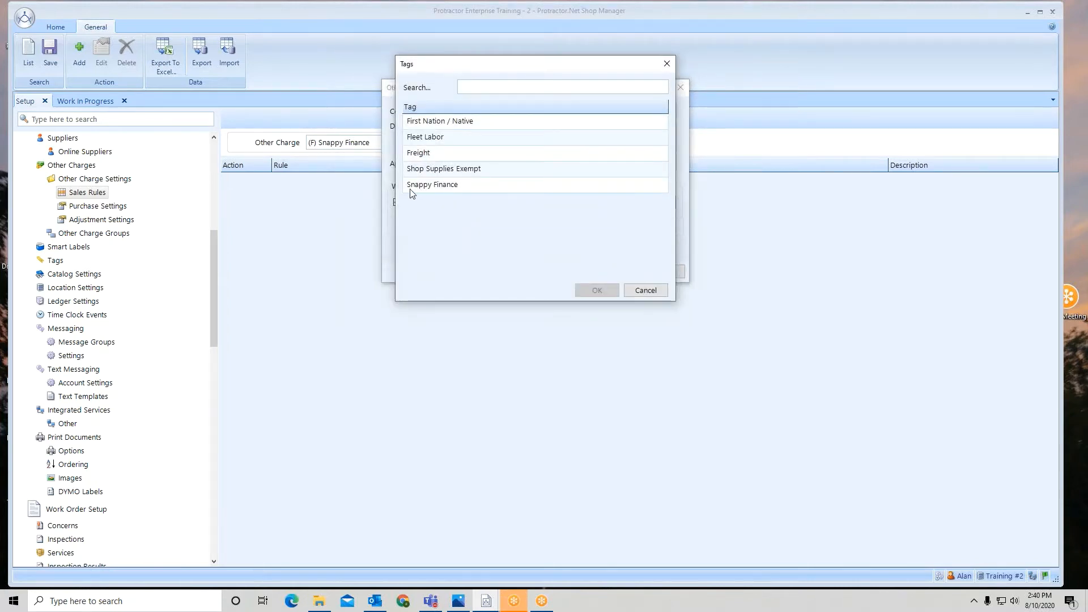
{"action": "left_click", "coordinate": [450, 188]}
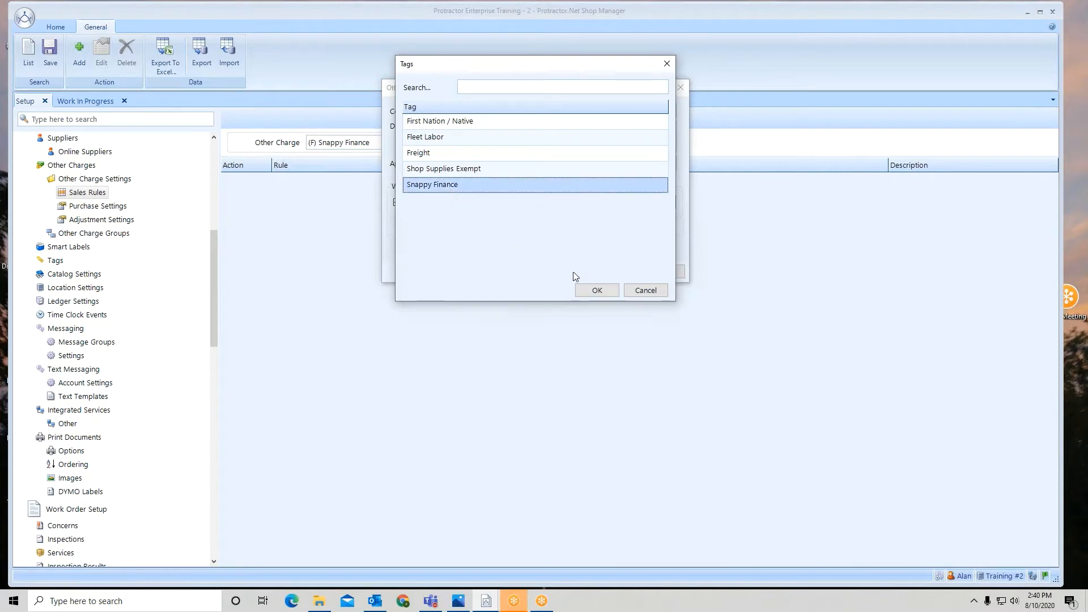
{"action": "left_click", "coordinate": [595, 290]}
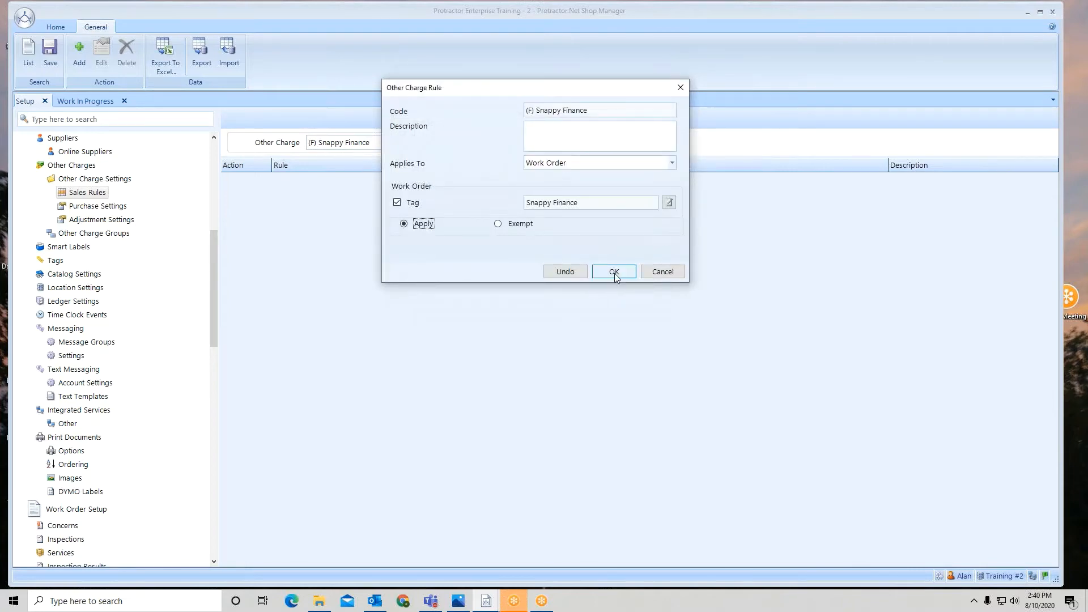
{"action": "left_click", "coordinate": [614, 272]}
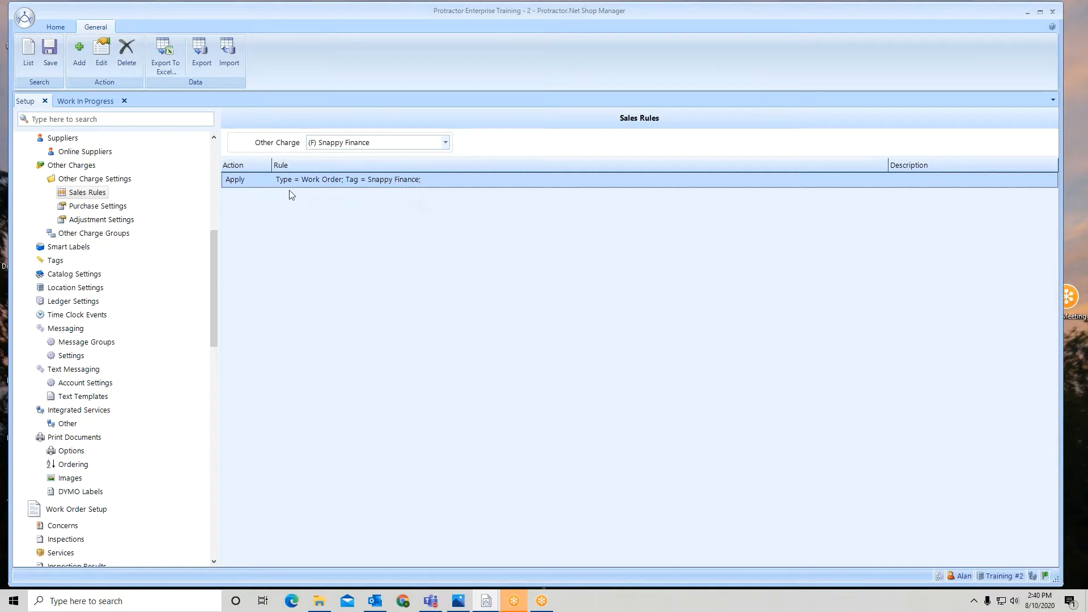
{"action": "left_click", "coordinate": [50, 57]}
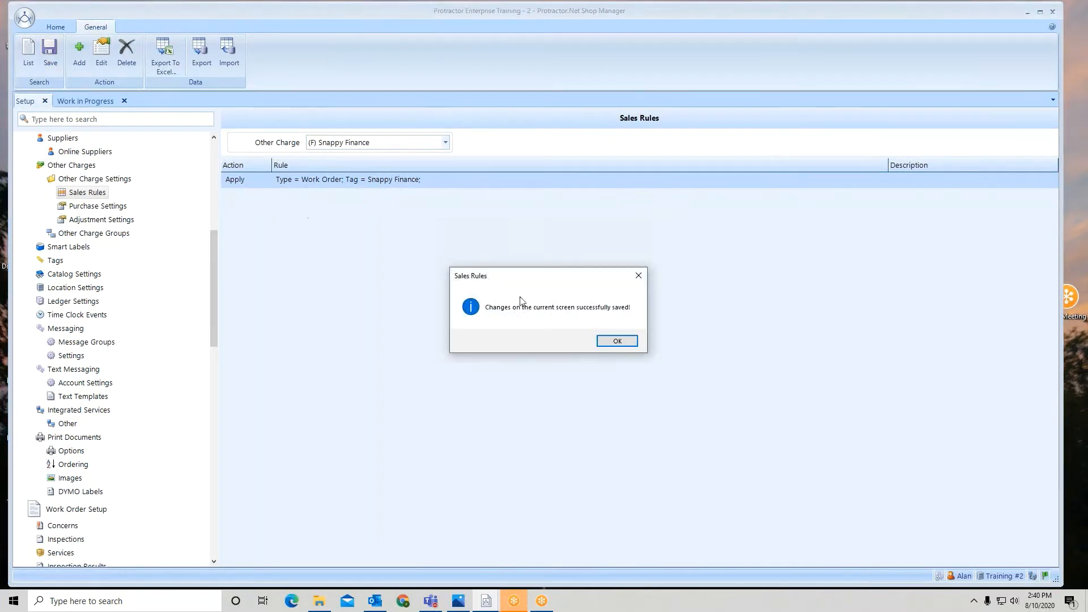
{"action": "left_click", "coordinate": [621, 342]}
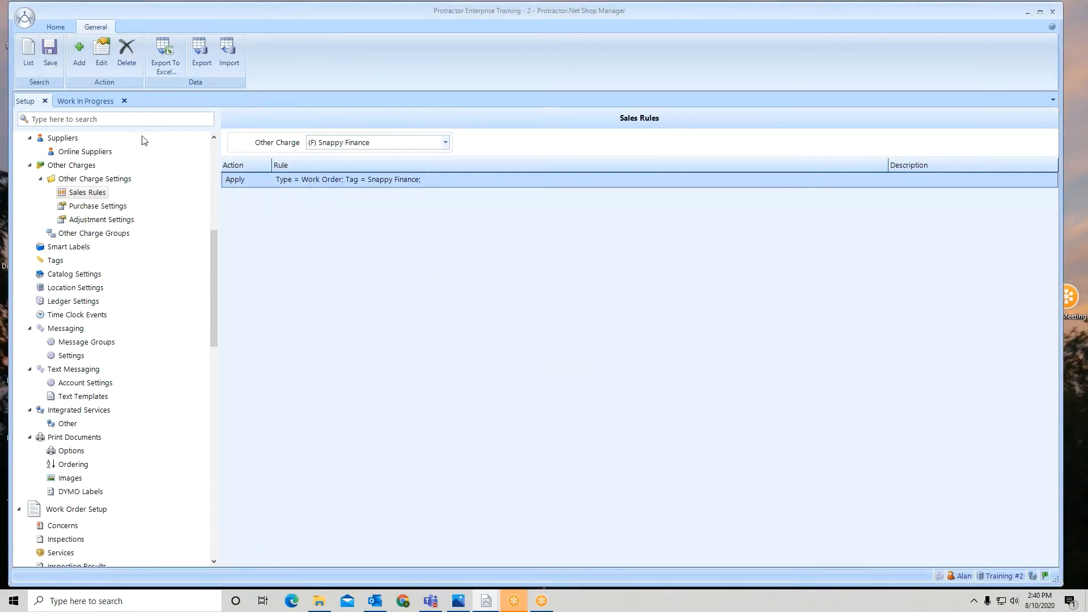
Step: Open the 2014 Chrysler Town & Country work order from the work in progress and add the Snappy Finance tag to it
{"action": "left_click", "coordinate": [95, 102]}
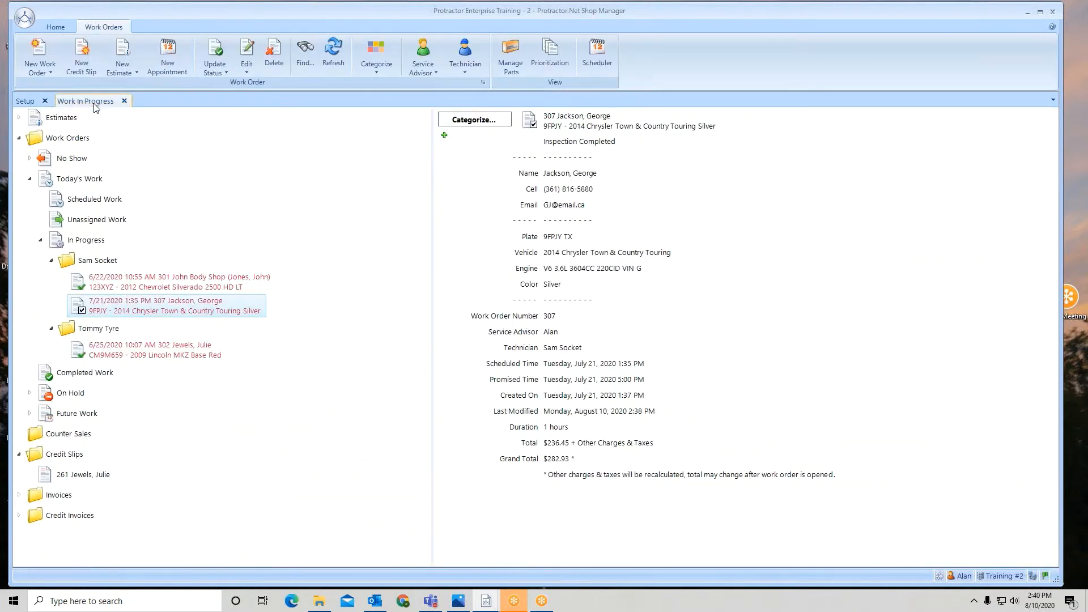
{"action": "double_click", "coordinate": [148, 311]}
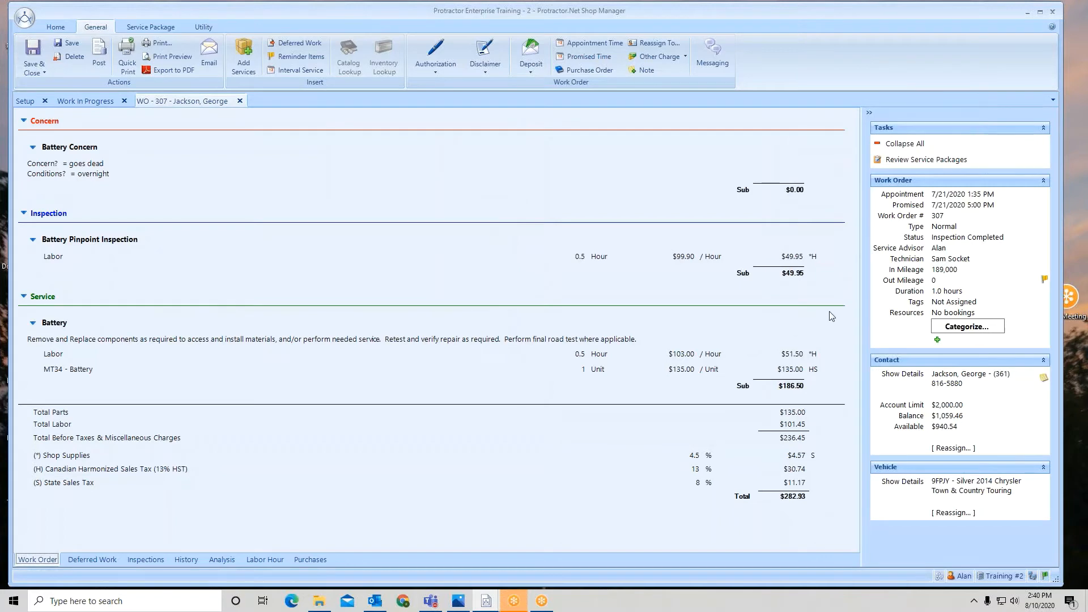
{"action": "left_click", "coordinate": [957, 302]}
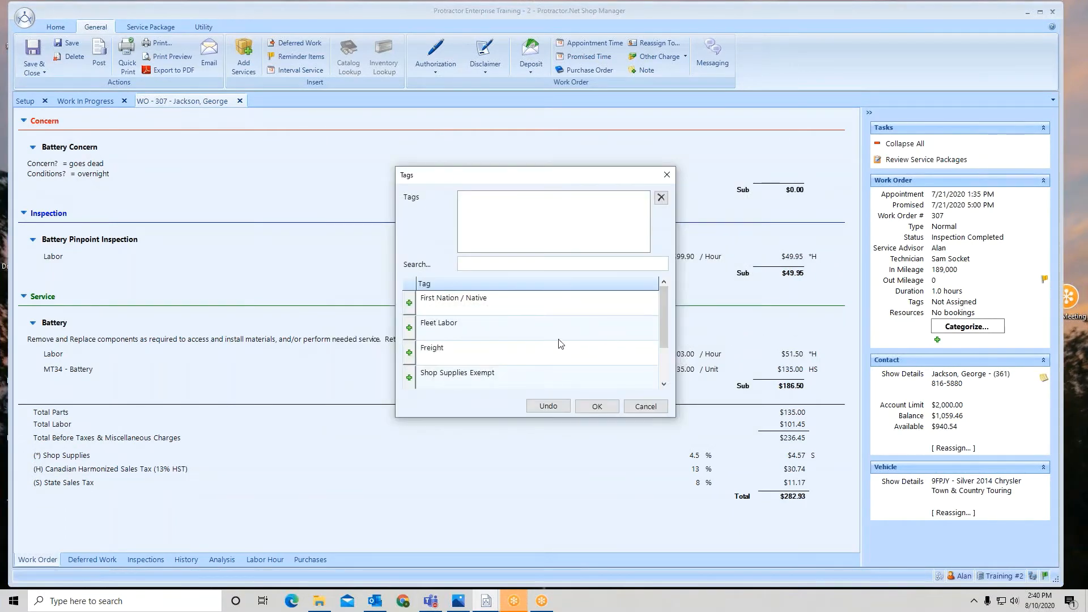
{"action": "left_click_drag", "start_coordinate": [663, 329], "coordinate": [666, 370]}
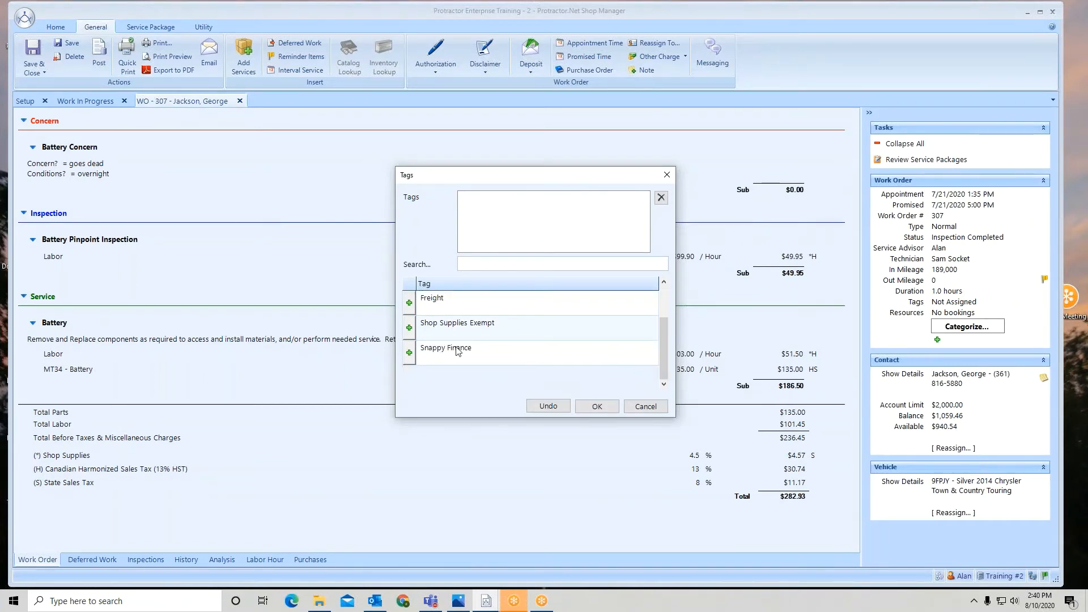
{"action": "left_click", "coordinate": [409, 353]}
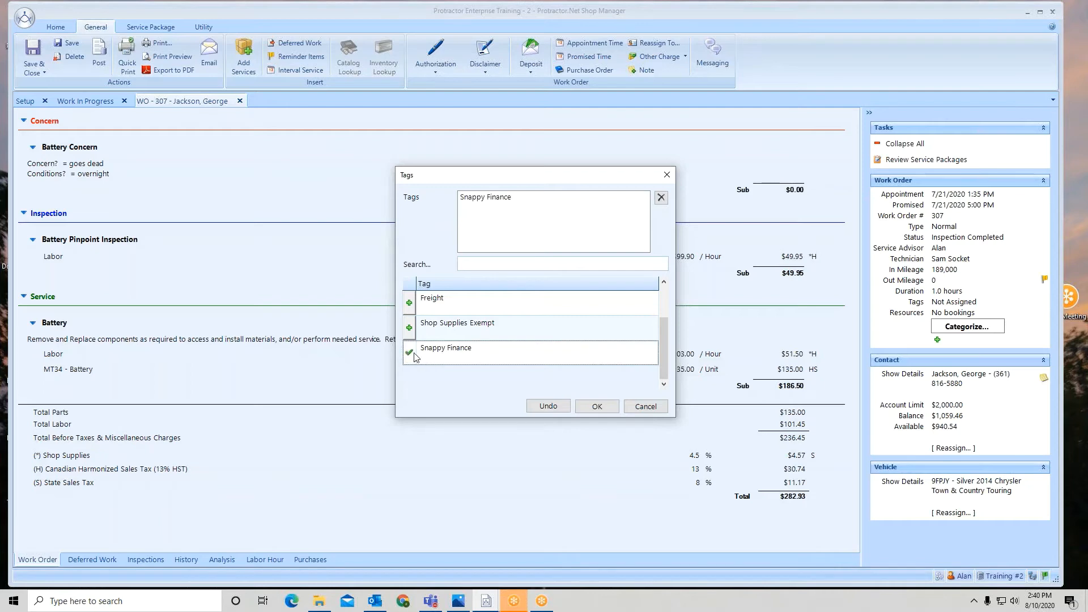
{"action": "left_click", "coordinate": [598, 407]}
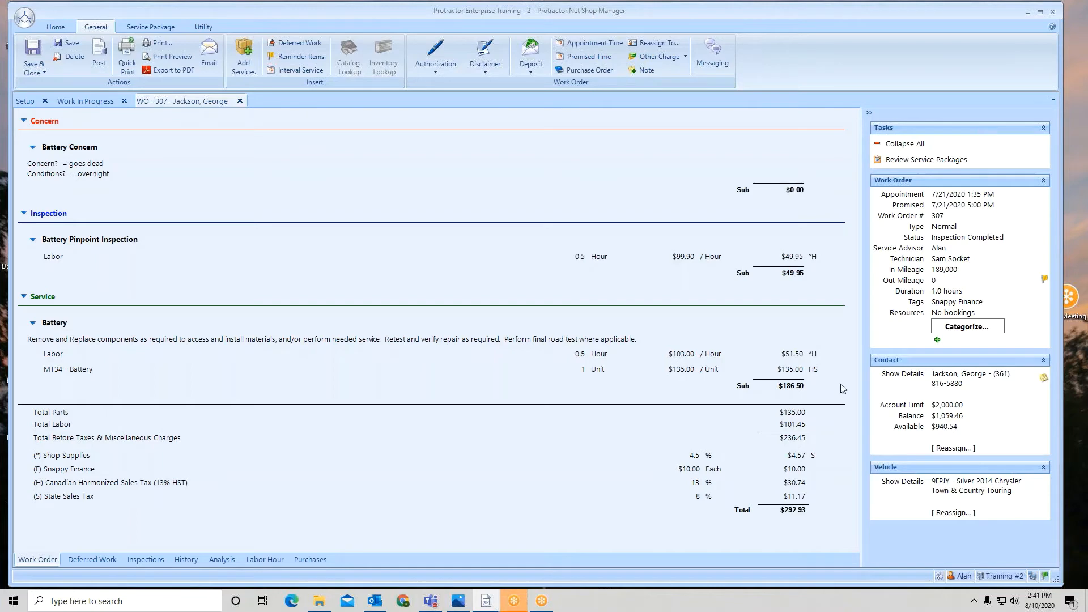
Step: Add the Shop Supplies Exempt tag to the work order alongside Snappy Finance
{"action": "left_click", "coordinate": [956, 302]}
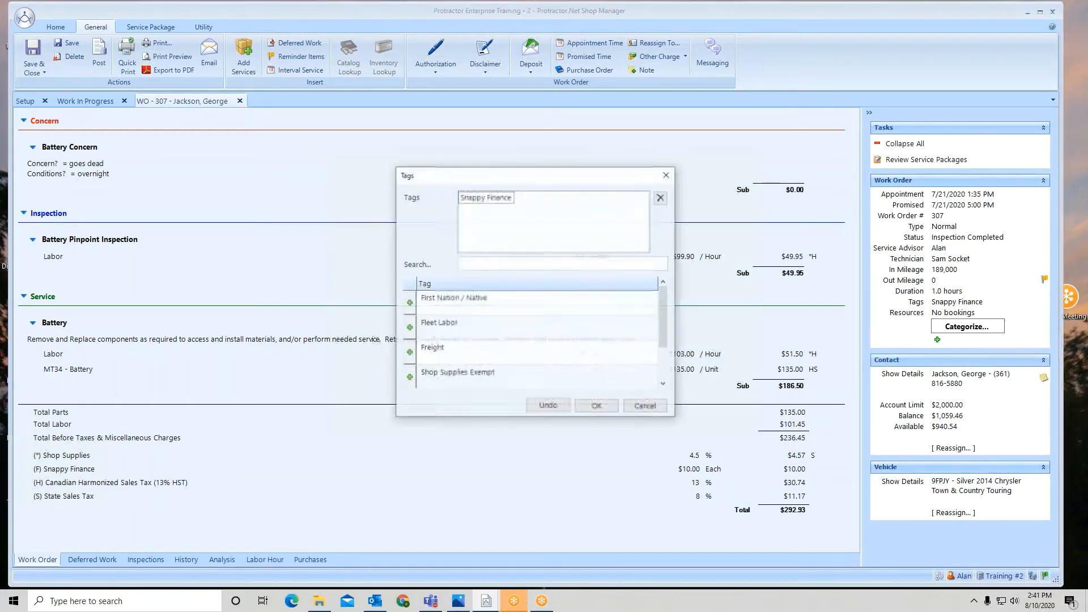
{"action": "left_click", "coordinate": [408, 378]}
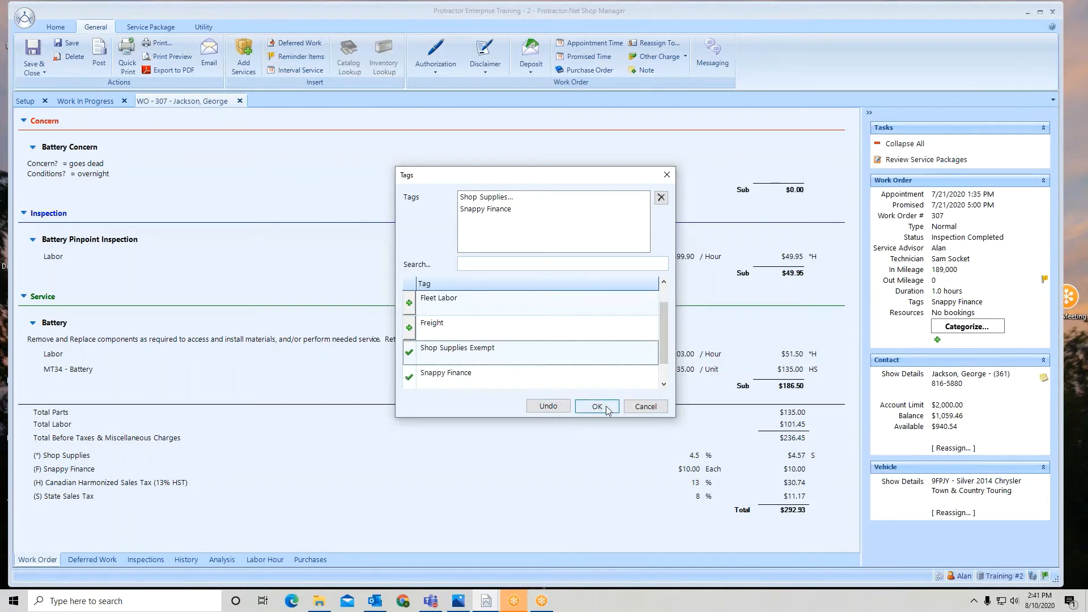
{"action": "left_click", "coordinate": [597, 406]}
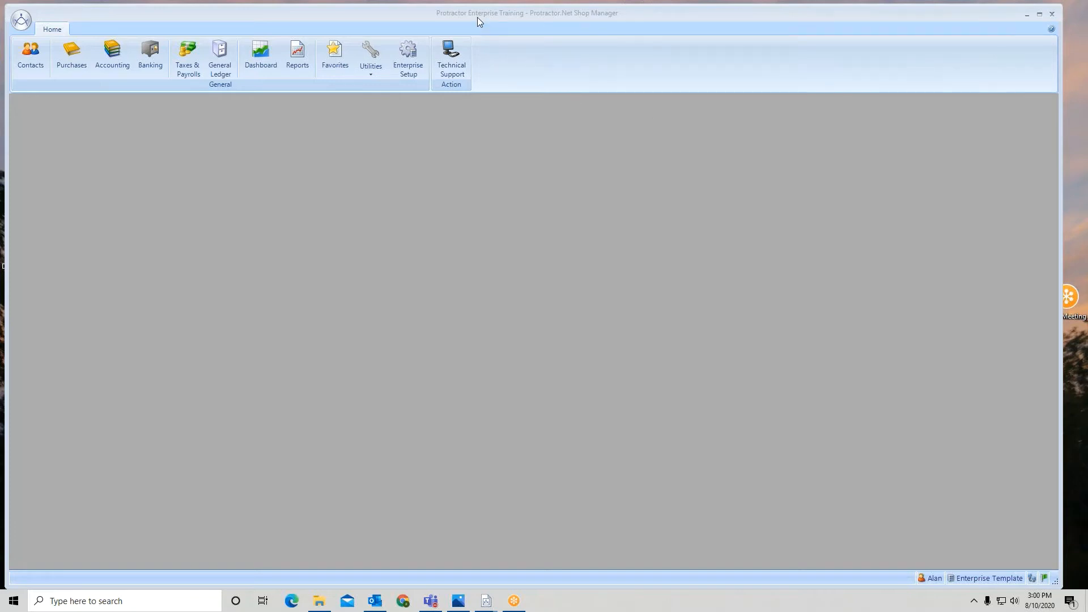
Step: Review the enterprise tags whose target is Material Line, including Tire Disposal Charges & Fees
{"action": "left_click", "coordinate": [407, 63]}
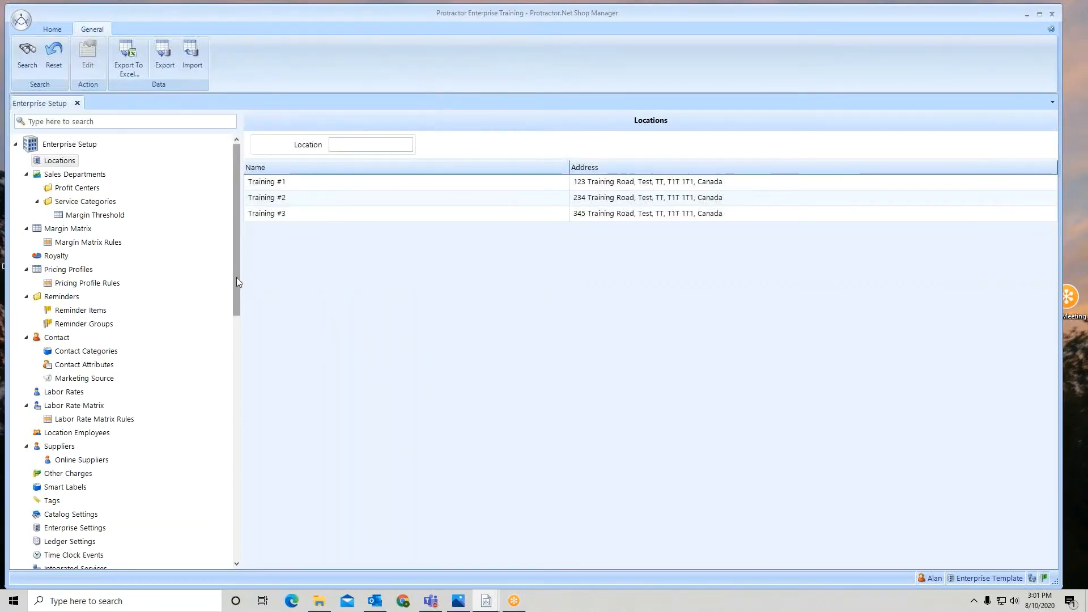
{"action": "left_click_drag", "start_coordinate": [237, 282], "coordinate": [237, 345]}
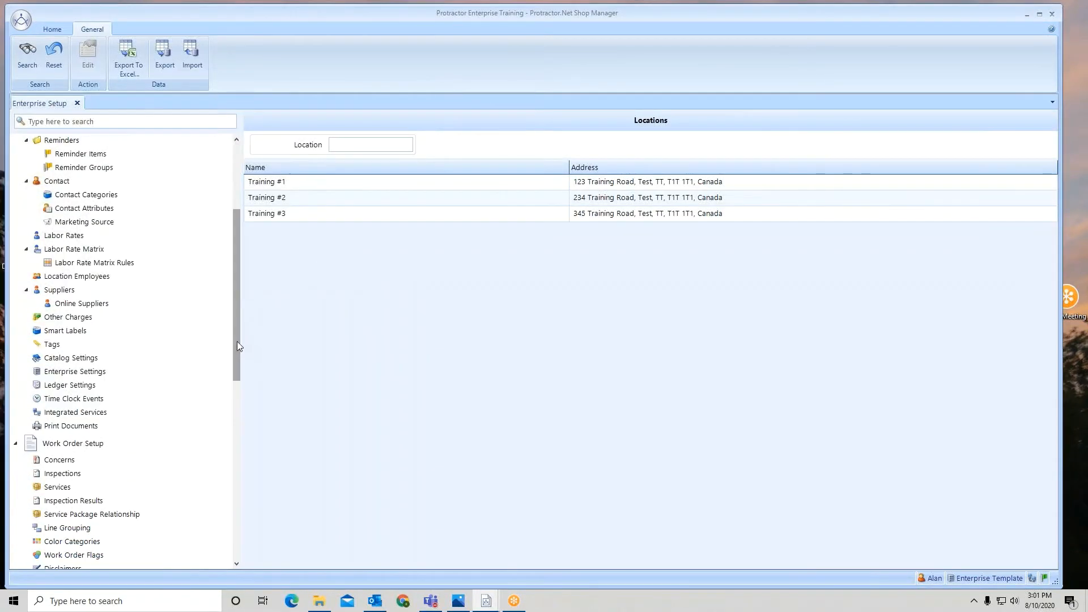
{"action": "left_click", "coordinate": [52, 344]}
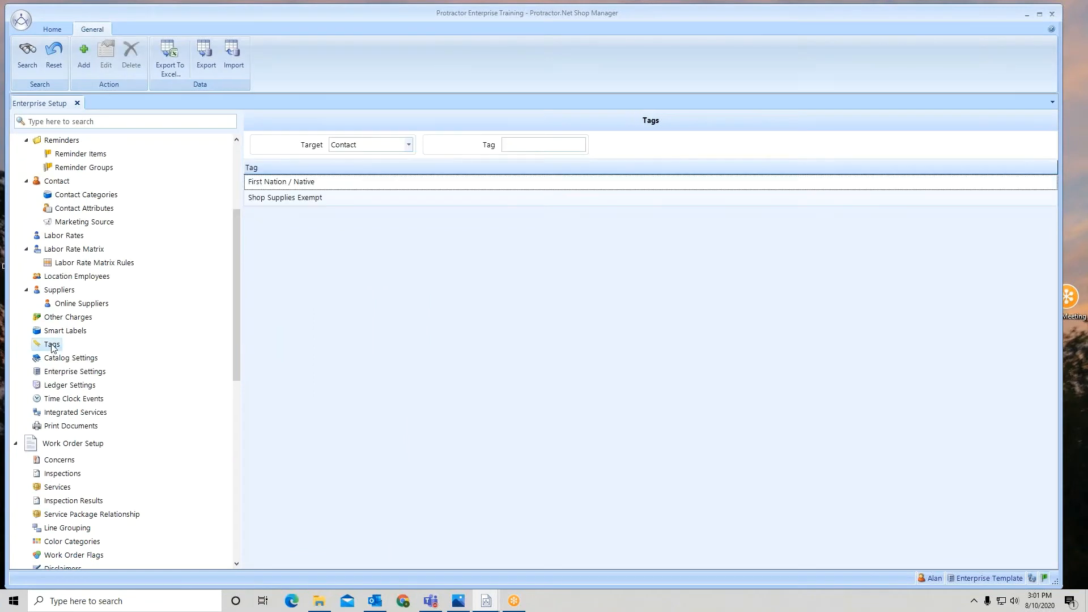
{"action": "left_click", "coordinate": [408, 146]}
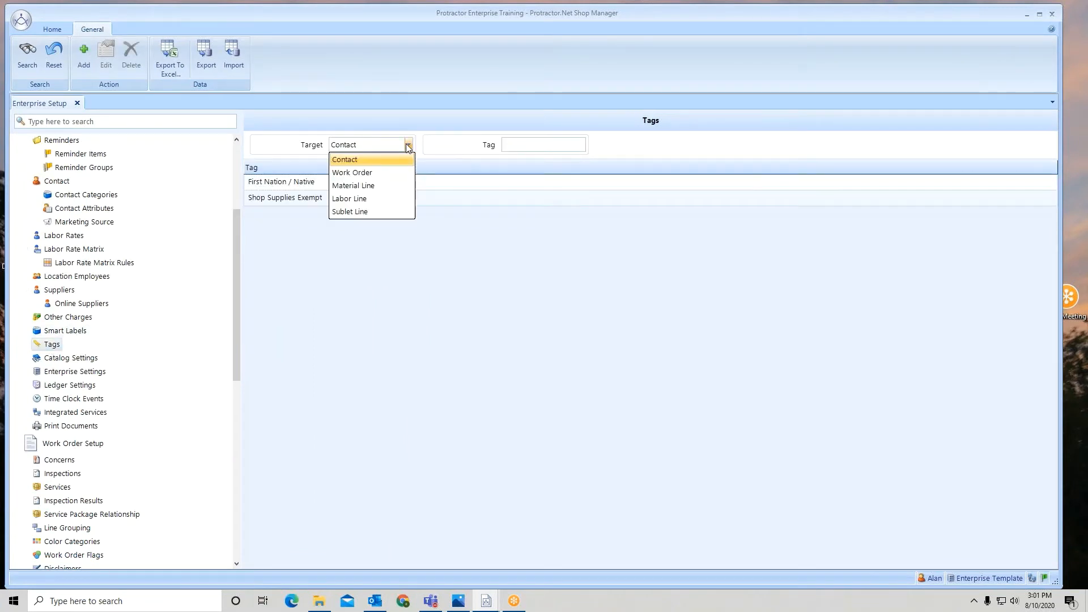
{"action": "left_click", "coordinate": [355, 186]}
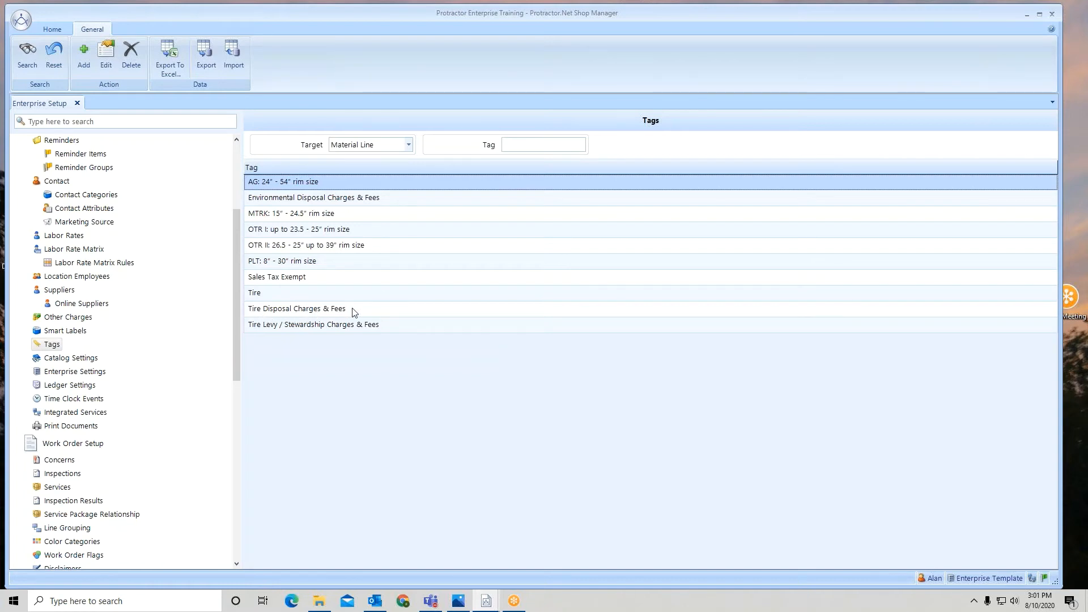
{"action": "left_click", "coordinate": [298, 315]}
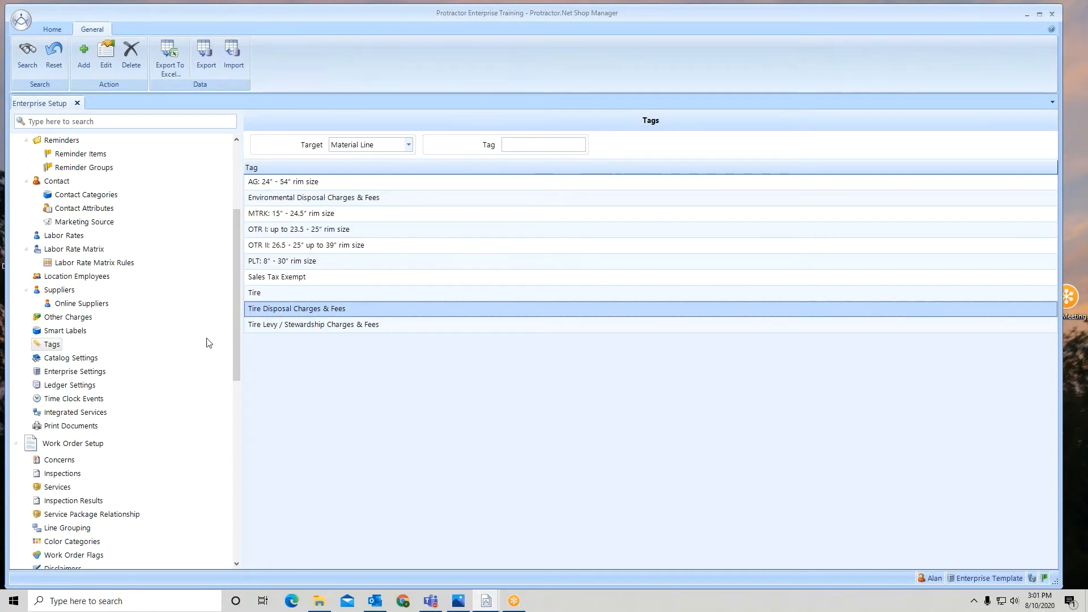
Step: Open the enterprise service Mount & Install 1 Tire from the ENT Tires & Wheels category
{"action": "left_click", "coordinate": [70, 487]}
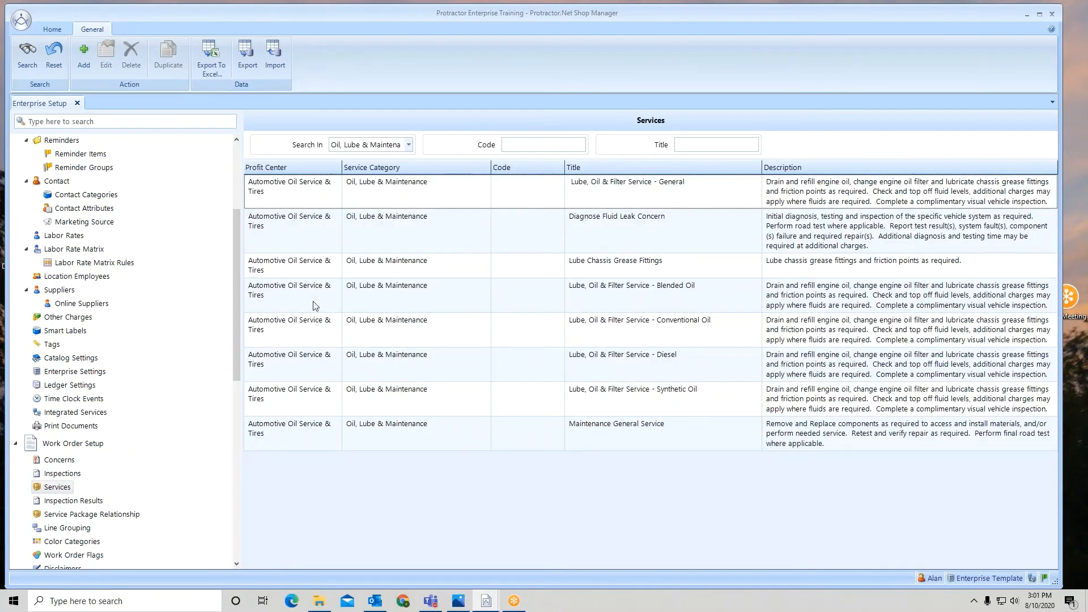
{"action": "left_click", "coordinate": [408, 144]}
{"action": "left_click", "coordinate": [385, 209]}
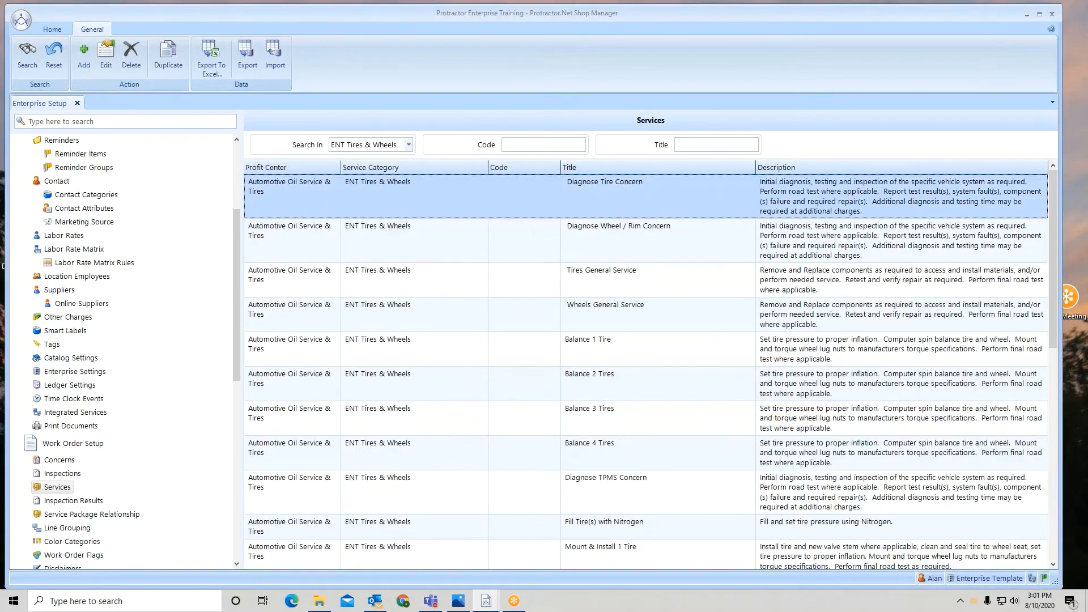
{"action": "scroll", "coordinate": [539, 251], "scroll_direction": "down", "scroll_amount": 2}
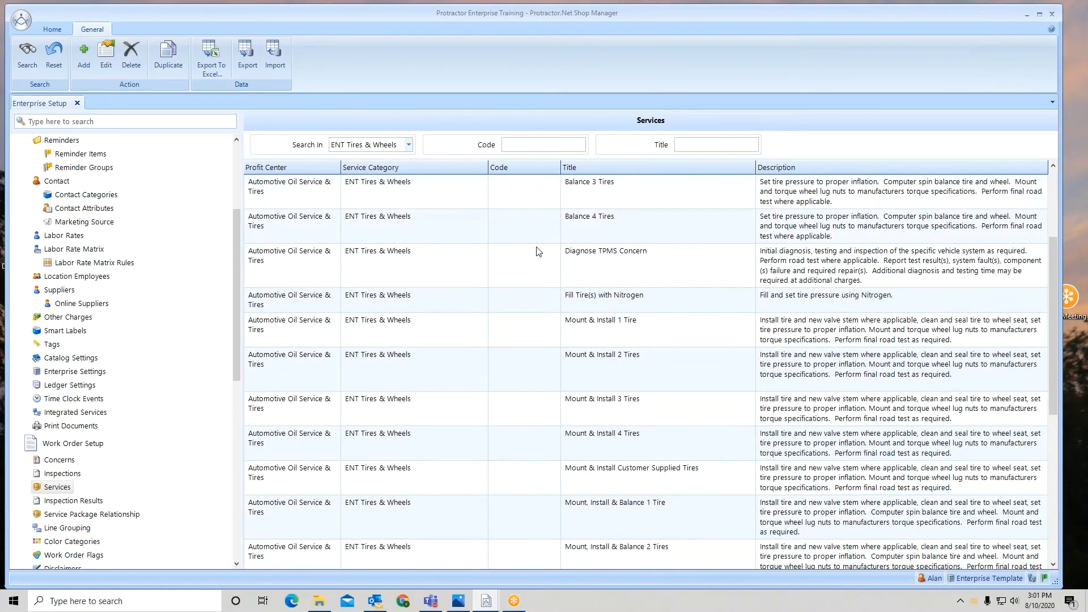
{"action": "left_click", "coordinate": [585, 327]}
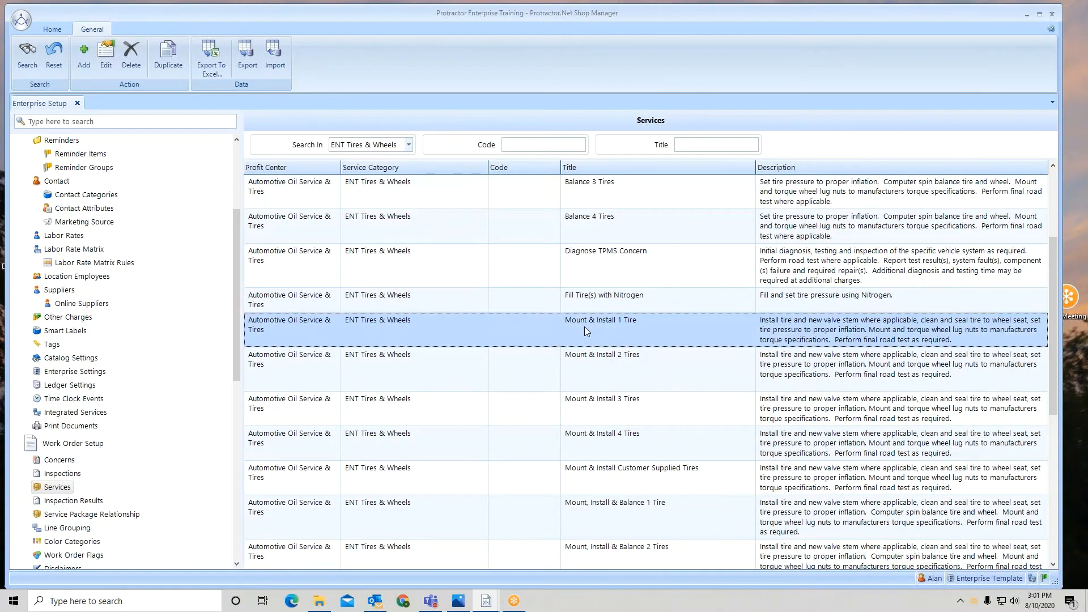
{"action": "double_click", "coordinate": [585, 327]}
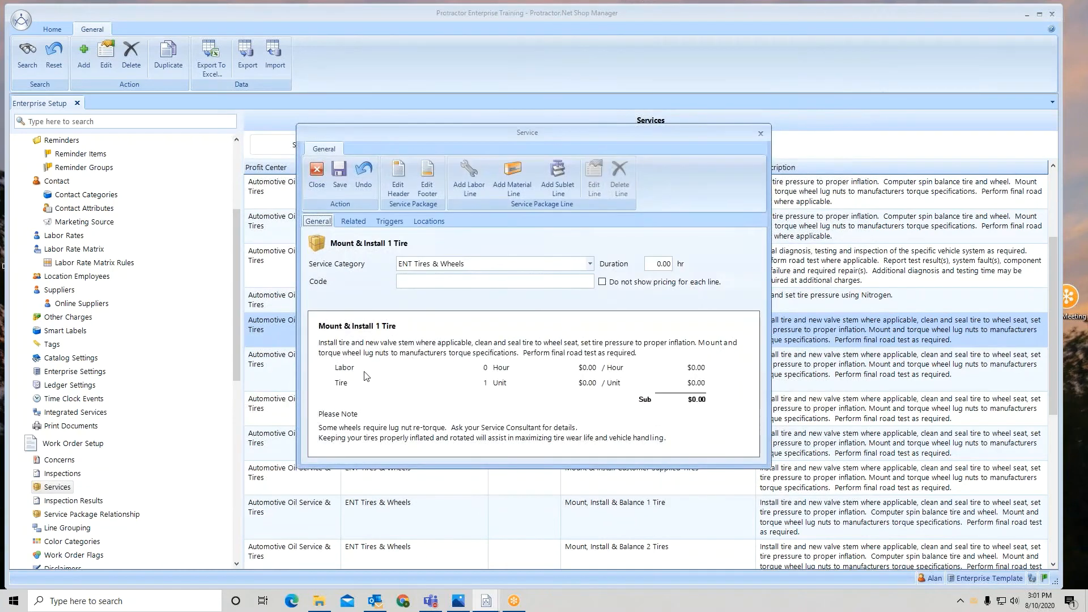
Step: Open the tag selection of the service's Tire material line and examine its assigned Tire, Tire Disposal and Tire Levy tags
{"action": "double_click", "coordinate": [338, 386]}
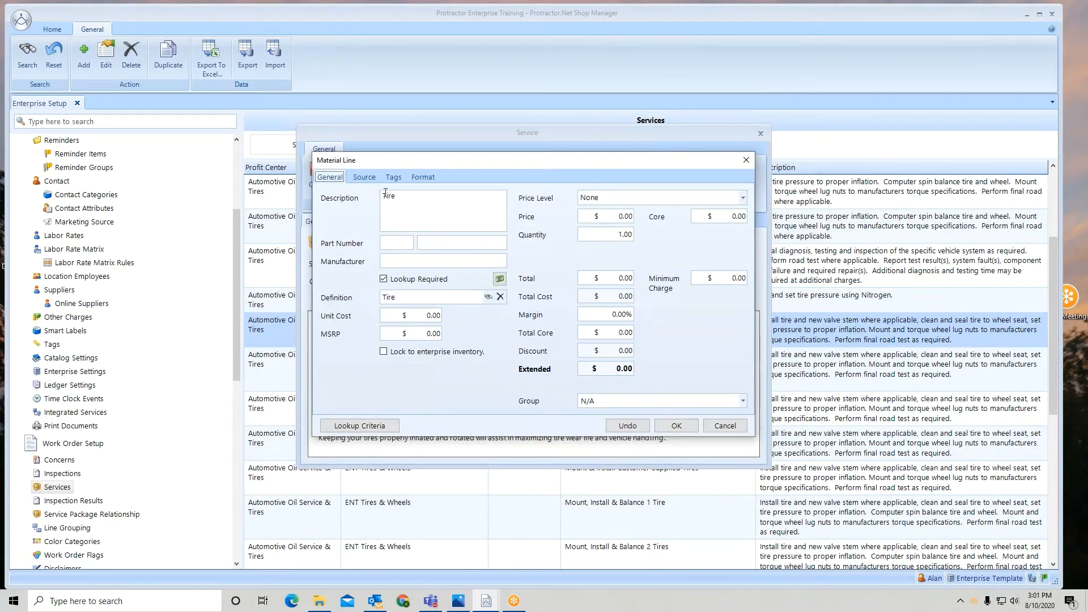
{"action": "left_click", "coordinate": [394, 178]}
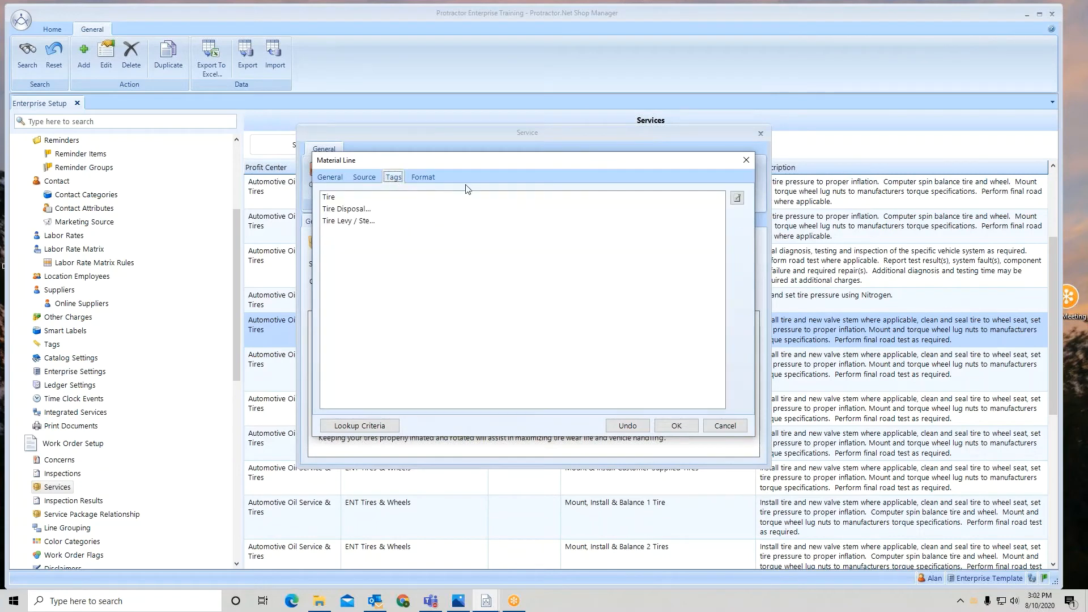
{"action": "left_click", "coordinate": [738, 199]}
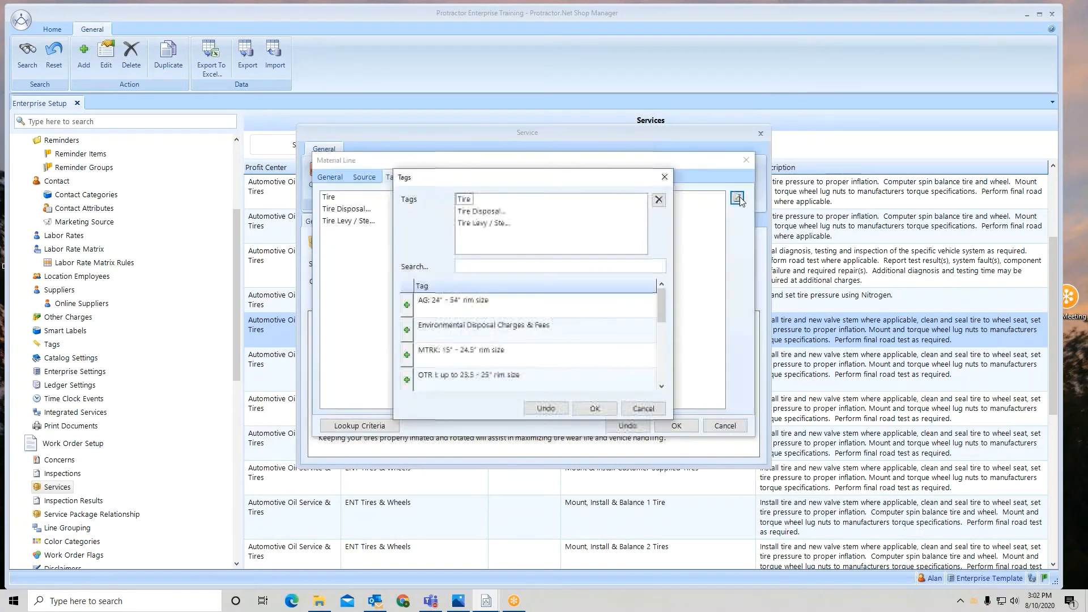
{"action": "left_click", "coordinate": [471, 201]}
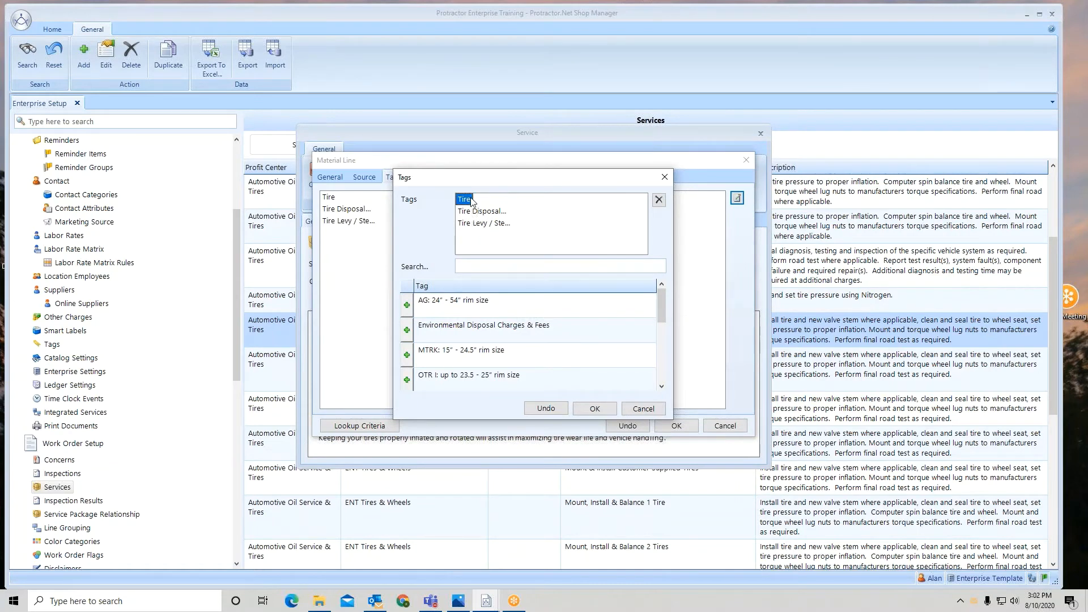
{"action": "left_click", "coordinate": [487, 213]}
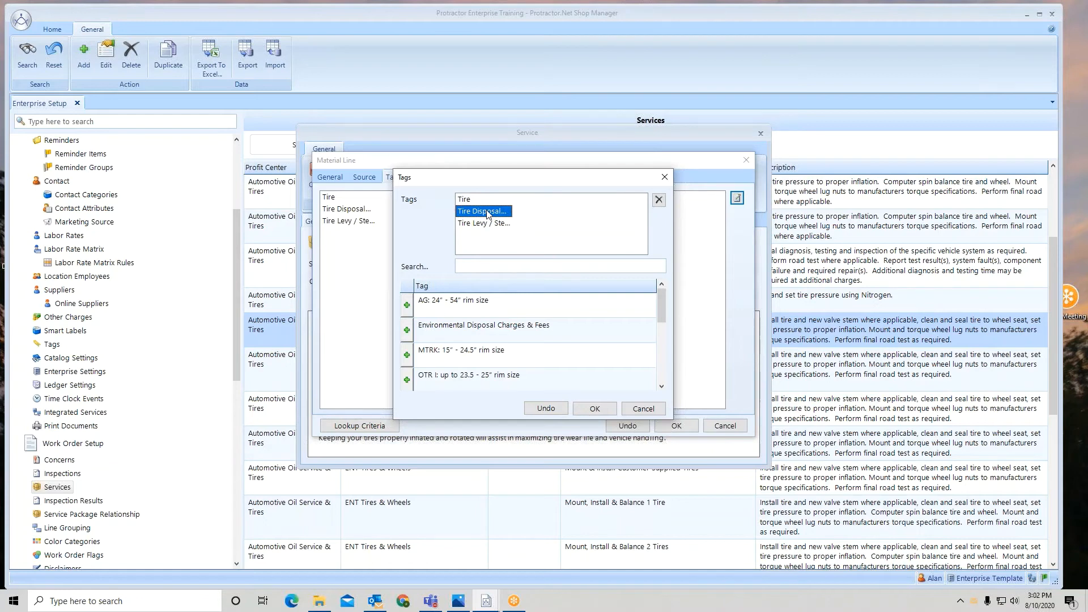
{"action": "left_click", "coordinate": [487, 225]}
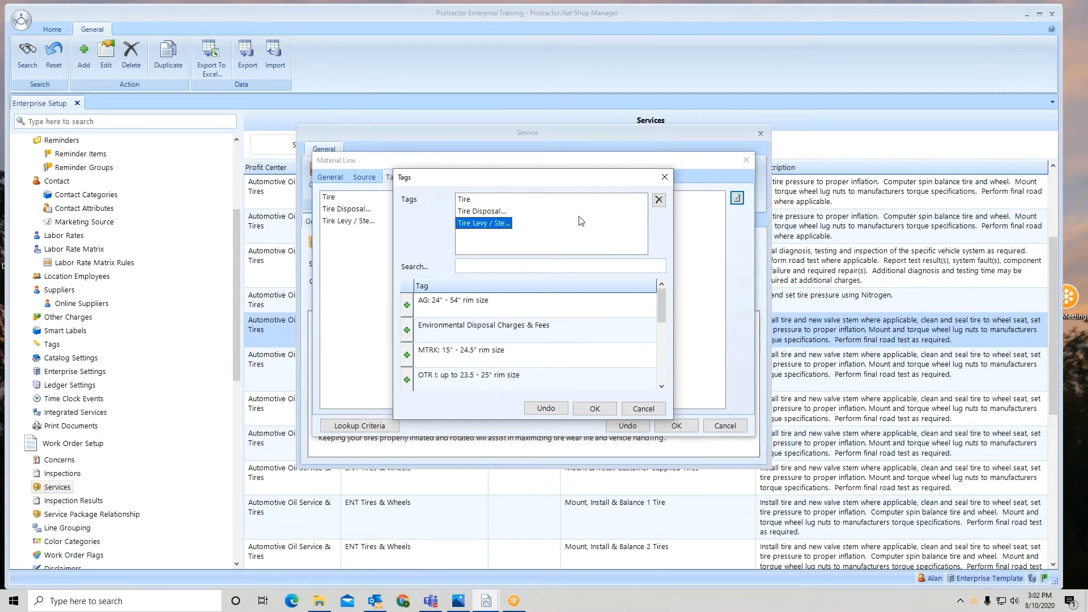
Step: Remove the Tire Levy / Stewardship Charges & Fees tag and the Tire tag from the Tire material line
{"action": "left_click", "coordinate": [659, 199]}
{"action": "left_click", "coordinate": [478, 202]}
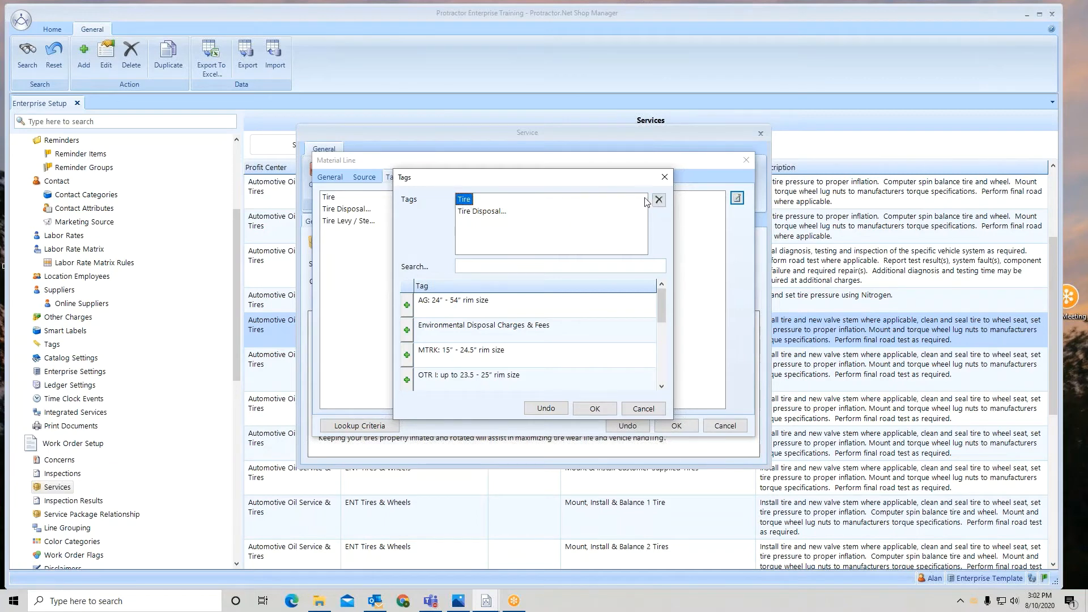
{"action": "left_click", "coordinate": [658, 200]}
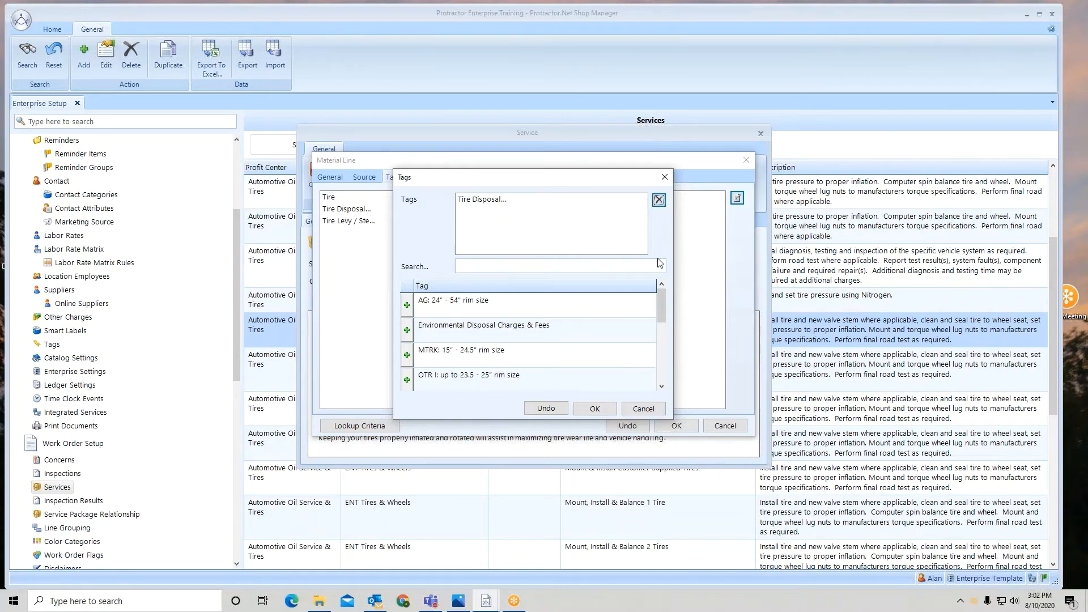
Step: Reassign the Tire and Tire Levy / Stewardship Charges & Fees tags to the Tire line, and close the service without saving
{"action": "left_click_drag", "start_coordinate": [661, 295], "coordinate": [661, 333]}
{"action": "left_click", "coordinate": [407, 355]}
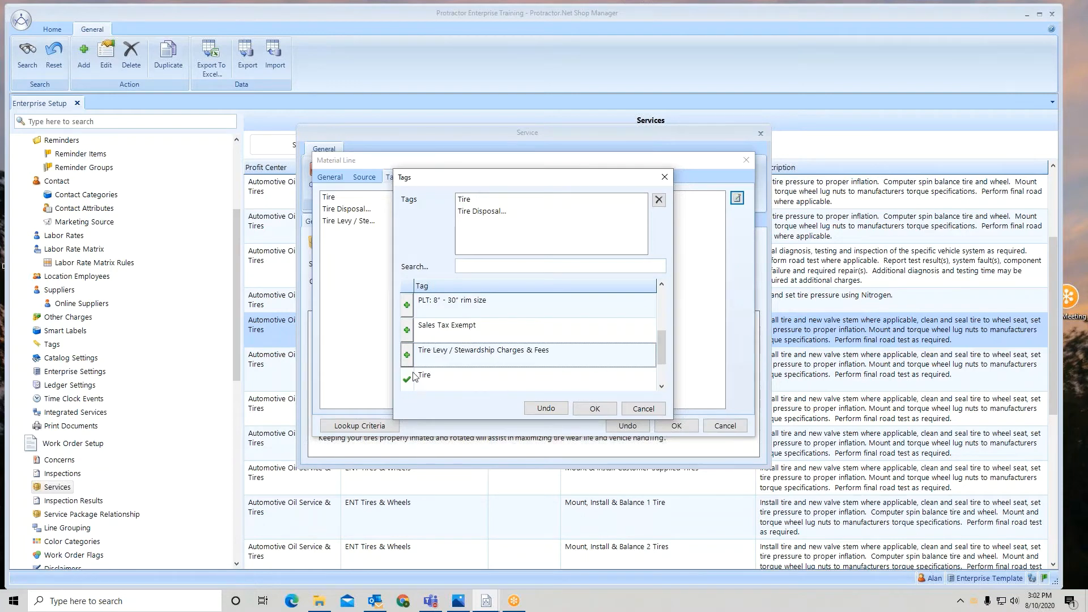
{"action": "left_click", "coordinate": [407, 355]}
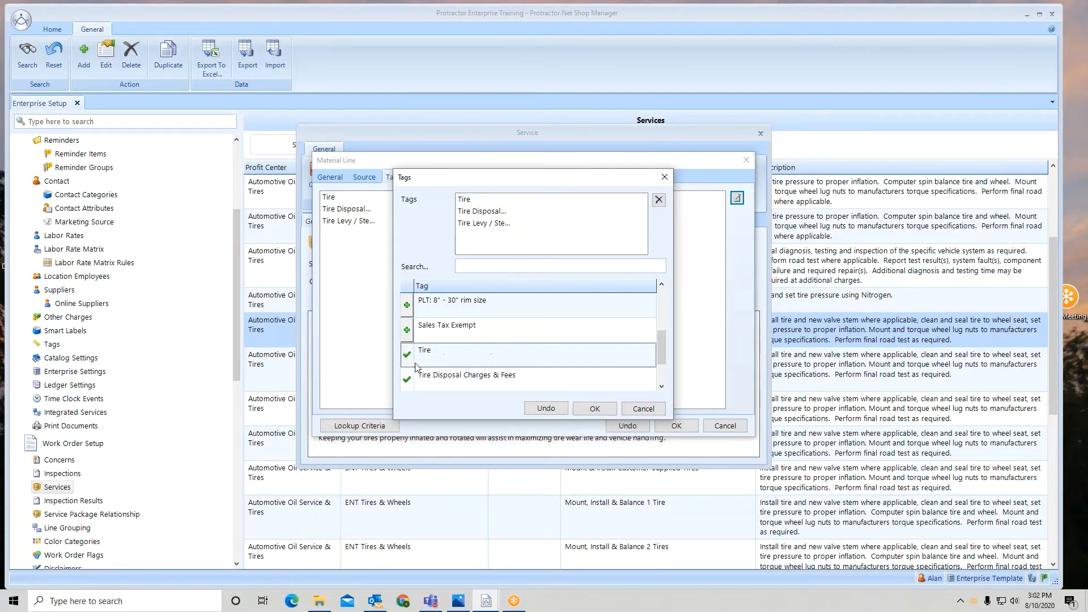
{"action": "left_click", "coordinate": [603, 411]}
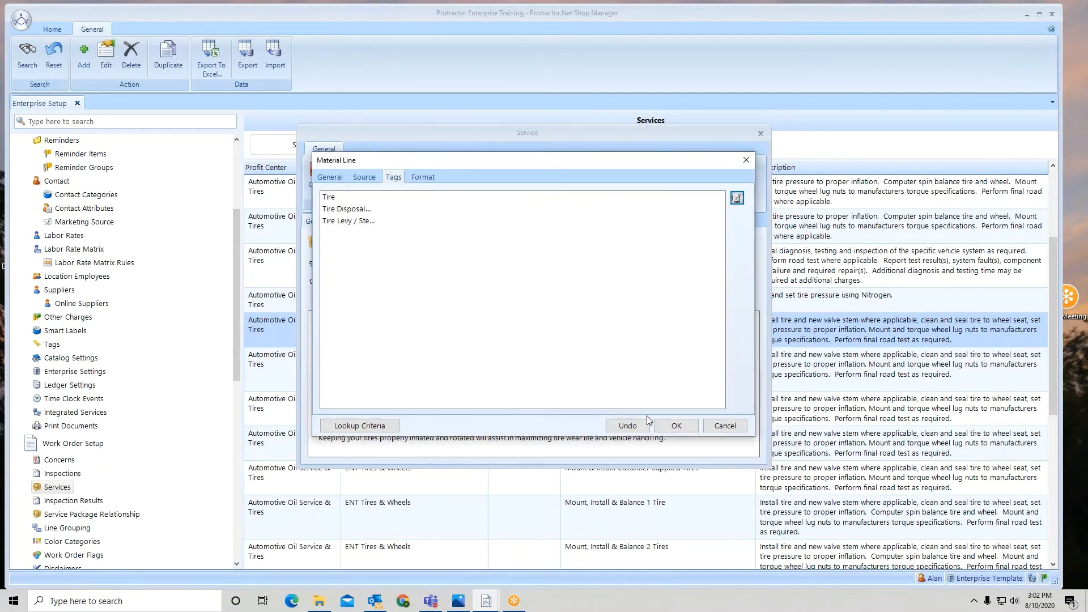
{"action": "left_click", "coordinate": [676, 426]}
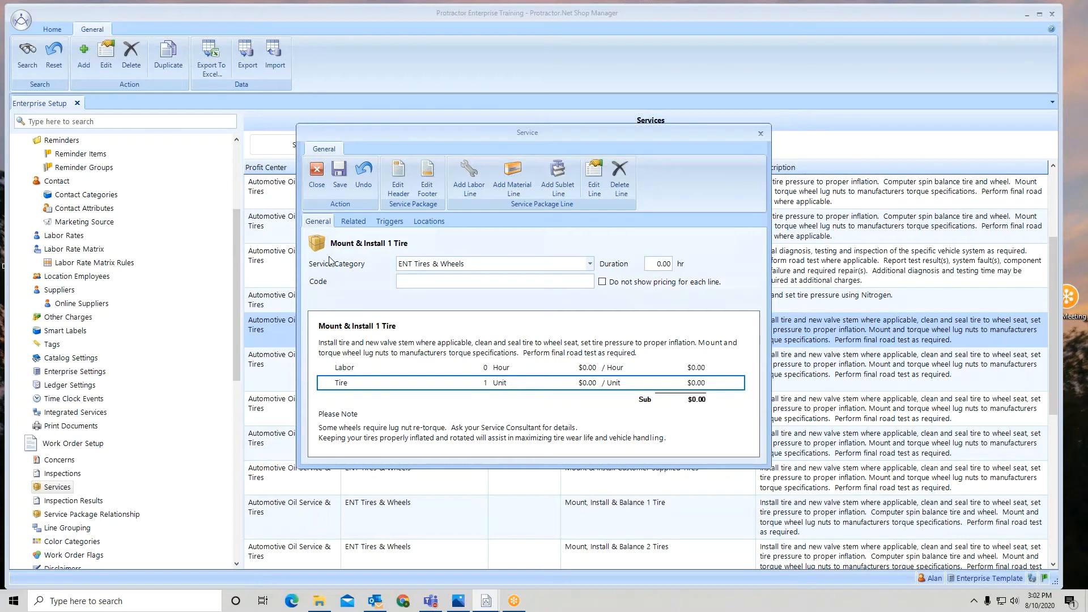
{"action": "left_click", "coordinate": [316, 174]}
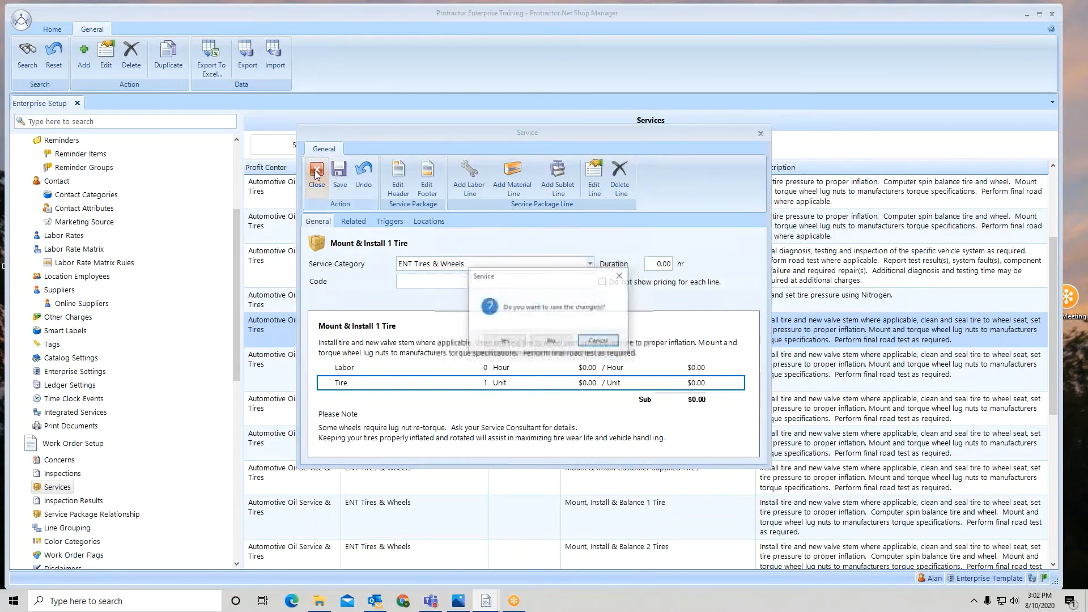
{"action": "left_click", "coordinate": [551, 342]}
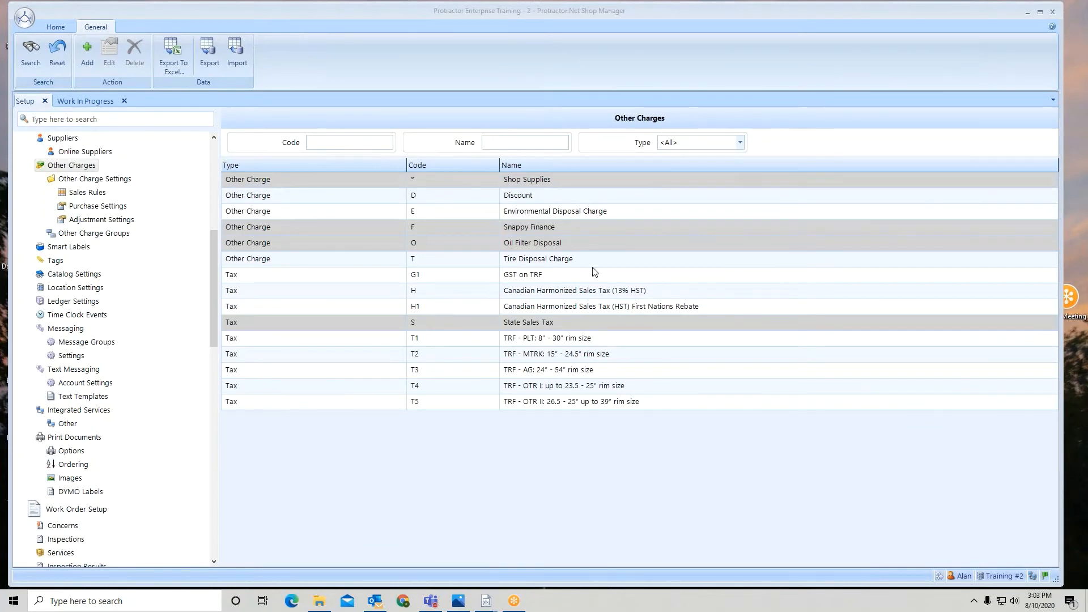
Step: Show the Training #2 location's sales rules for the (T) Tire Disposal Charge
{"action": "left_click", "coordinate": [538, 261]}
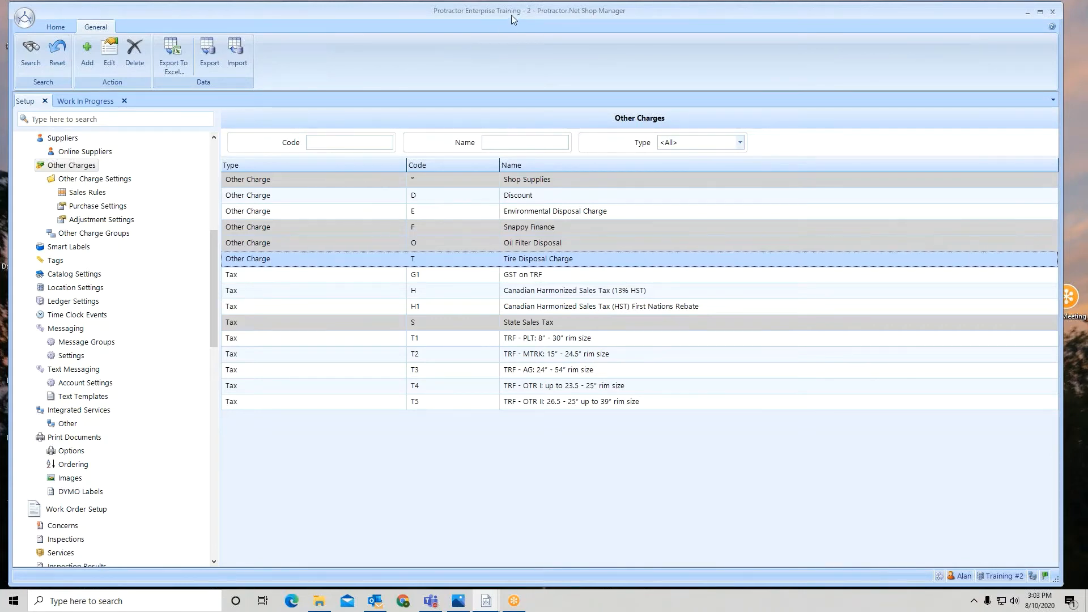
{"action": "left_click", "coordinate": [88, 193]}
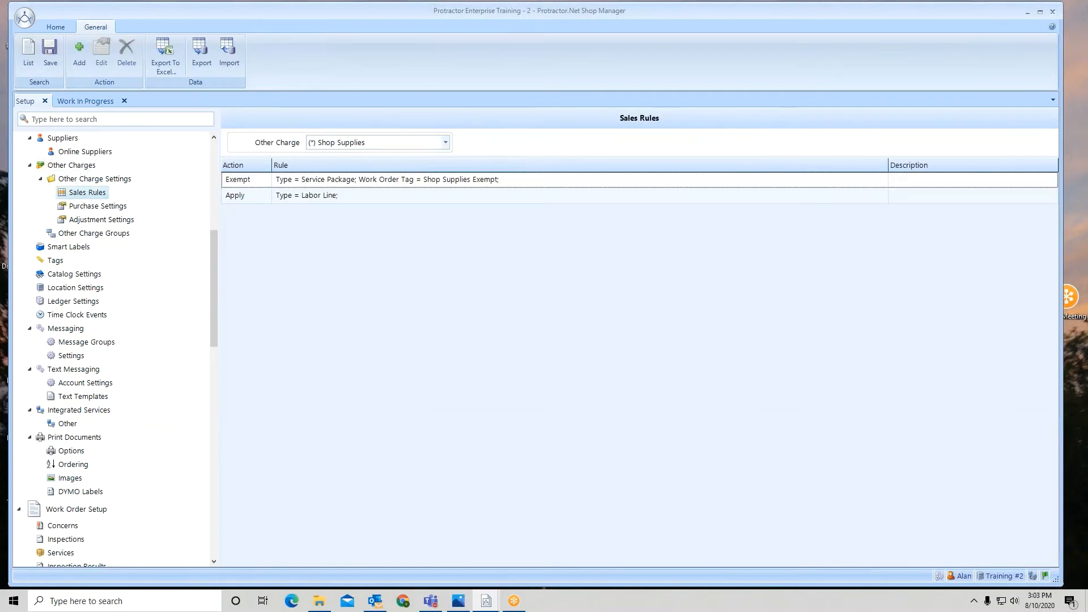
{"action": "left_click", "coordinate": [446, 144]}
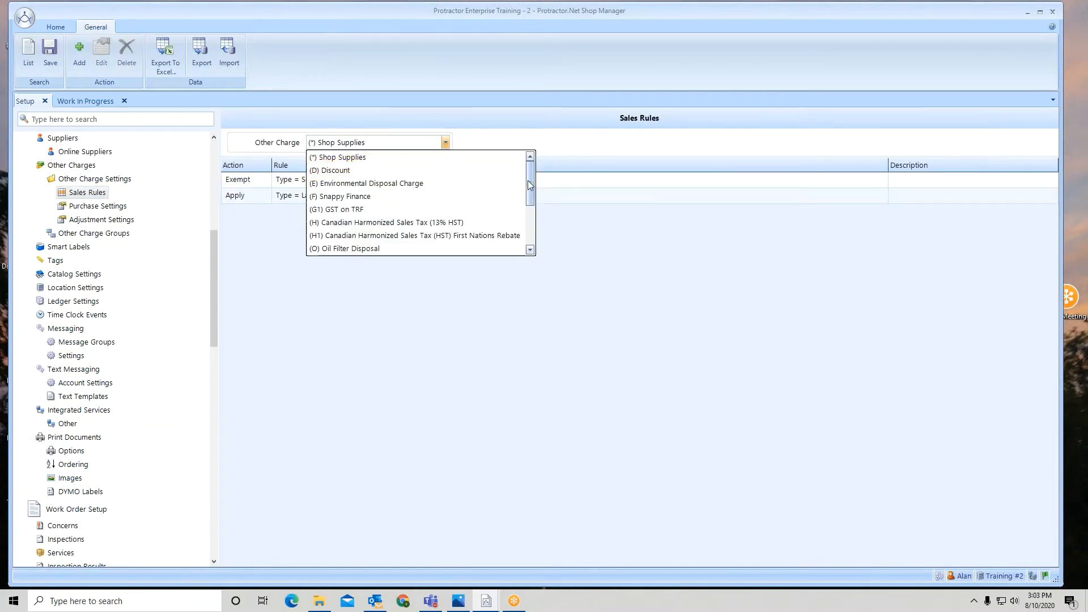
{"action": "left_click_drag", "start_coordinate": [531, 182], "coordinate": [528, 199]}
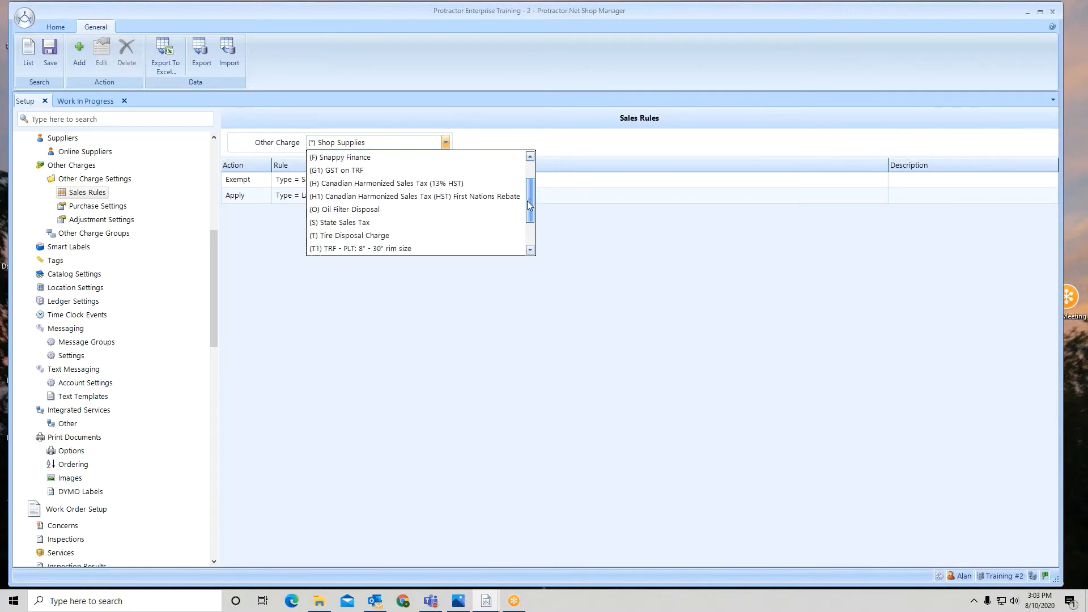
{"action": "left_click", "coordinate": [412, 235]}
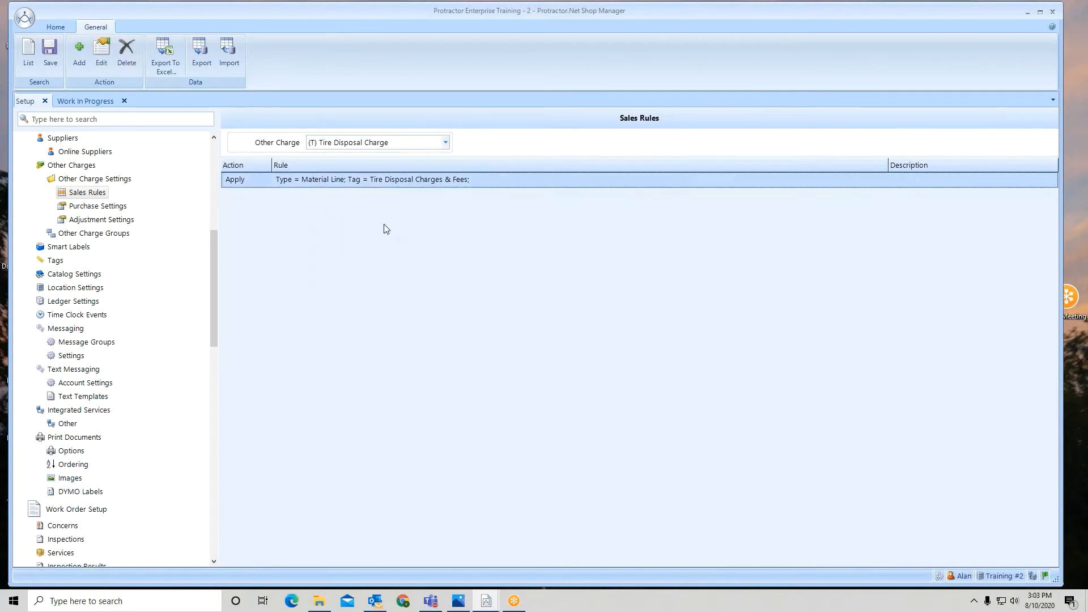
Step: Check the material rule that applies the Tire Disposal Charges & Fees tag, accept it and save the sales rules
{"action": "double_click", "coordinate": [337, 182]}
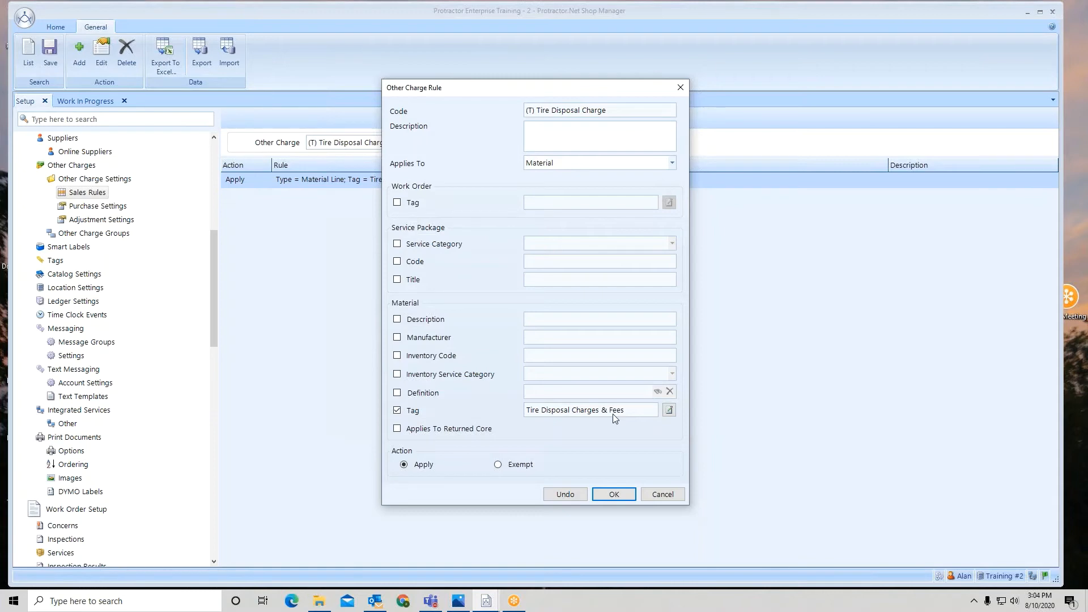
{"action": "left_click", "coordinate": [618, 494]}
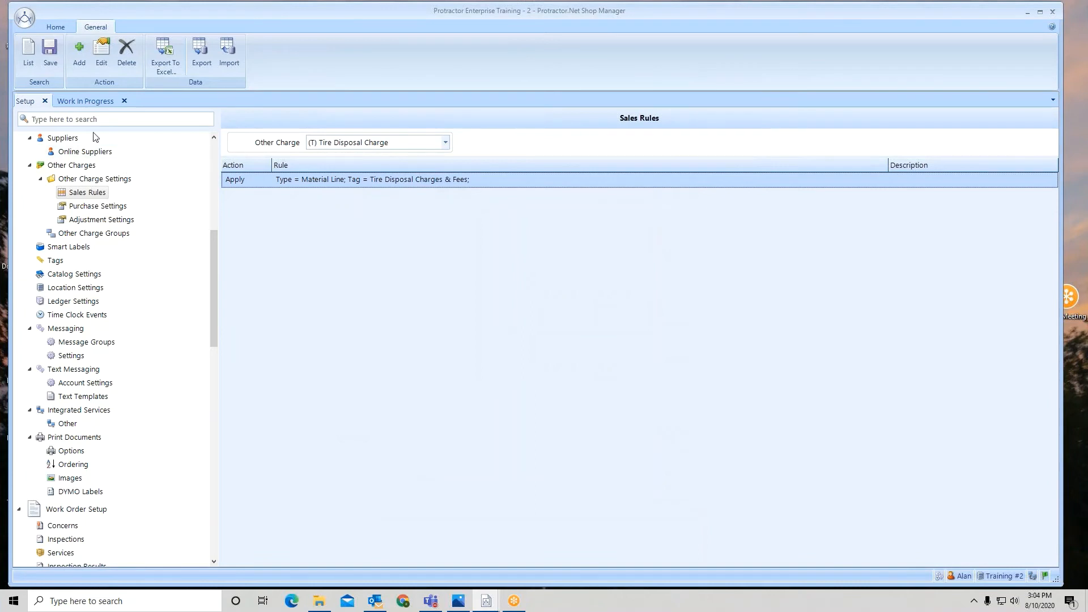
{"action": "left_click", "coordinate": [47, 55]}
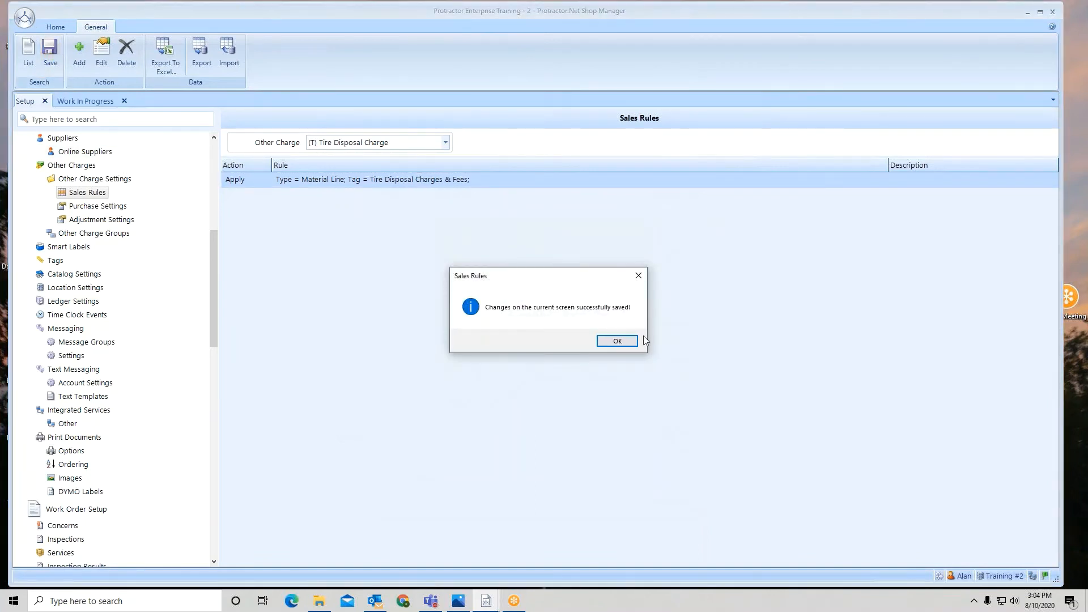
{"action": "left_click", "coordinate": [618, 341]}
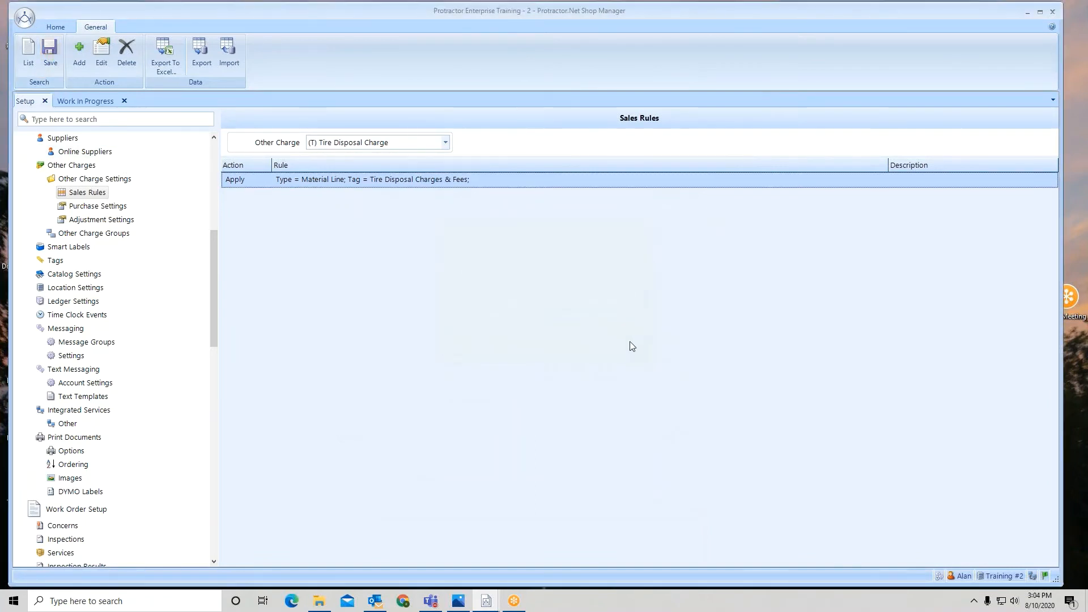
Step: Open the 2009 Lincoln MKZ work order and check the tags on the Tire line of Mount, Install & Balance 1 Tire
{"action": "left_click", "coordinate": [103, 102]}
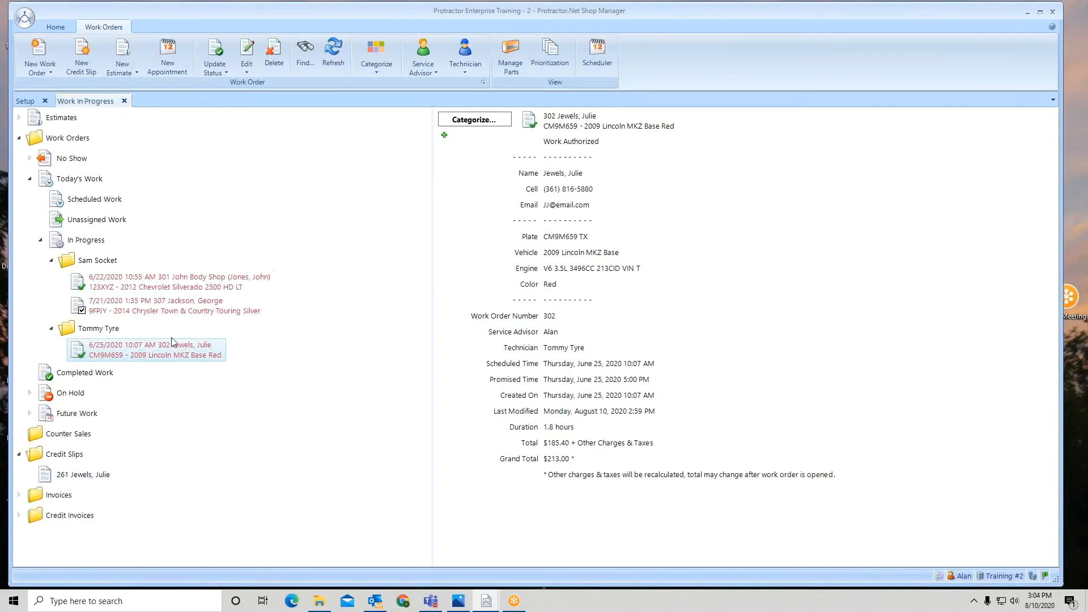
{"action": "double_click", "coordinate": [170, 355]}
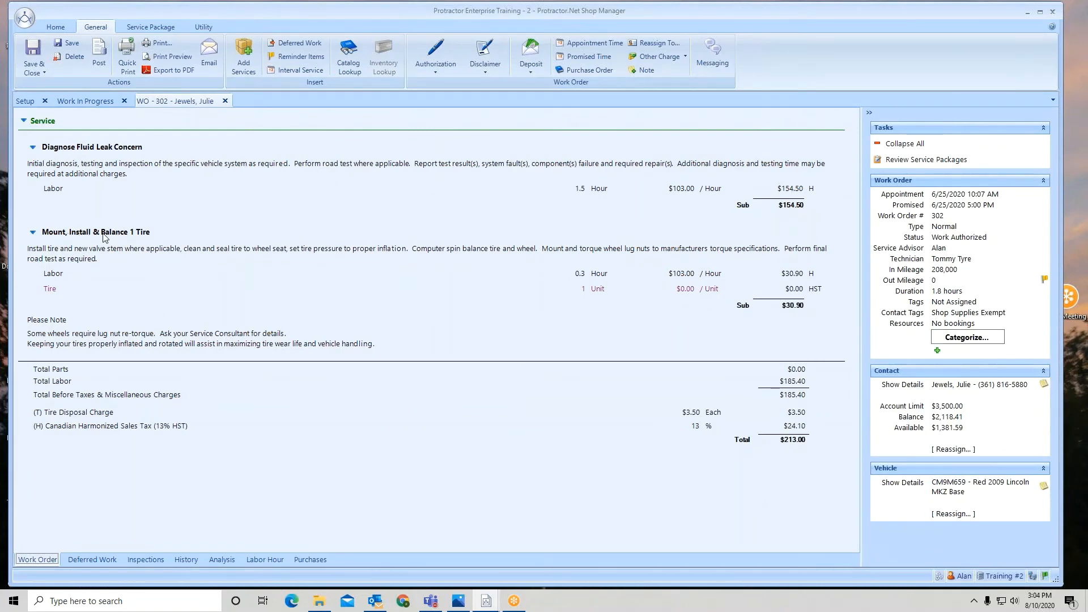
{"action": "left_click", "coordinate": [66, 289]}
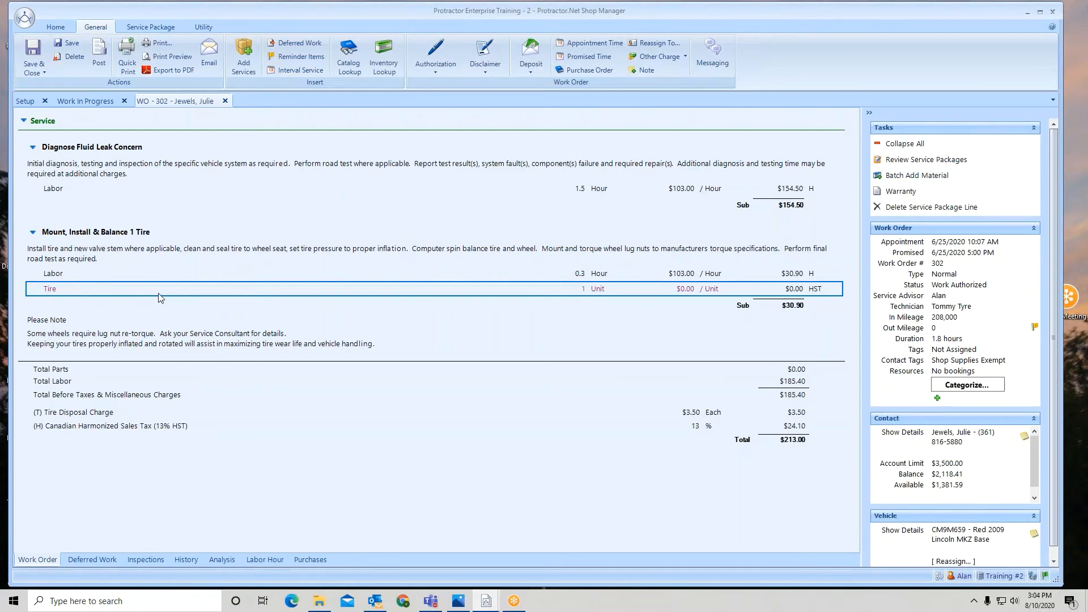
{"action": "double_click", "coordinate": [177, 291]}
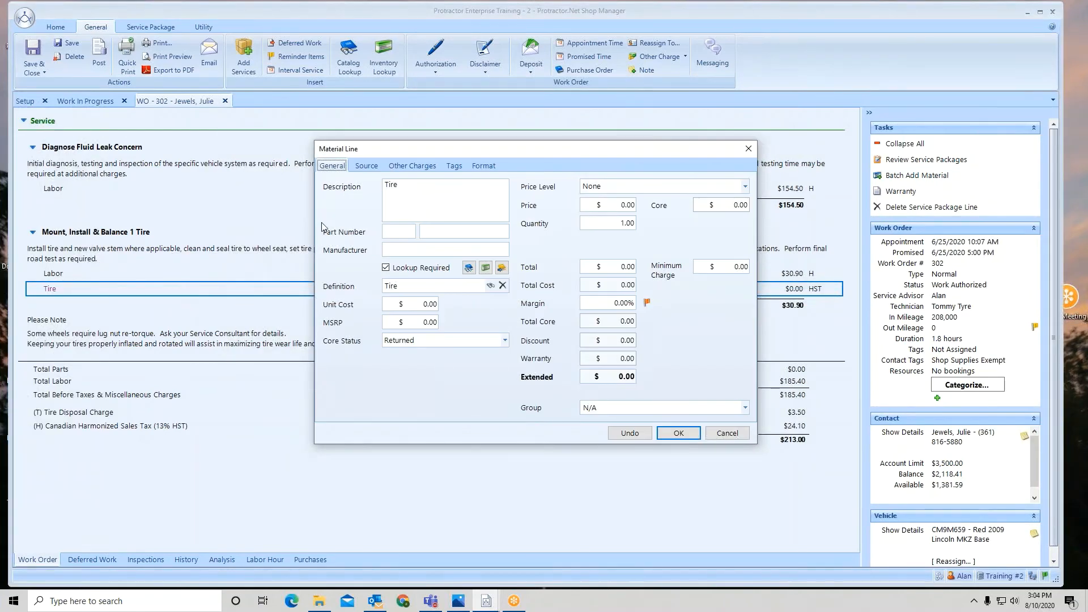
{"action": "left_click", "coordinate": [455, 166]}
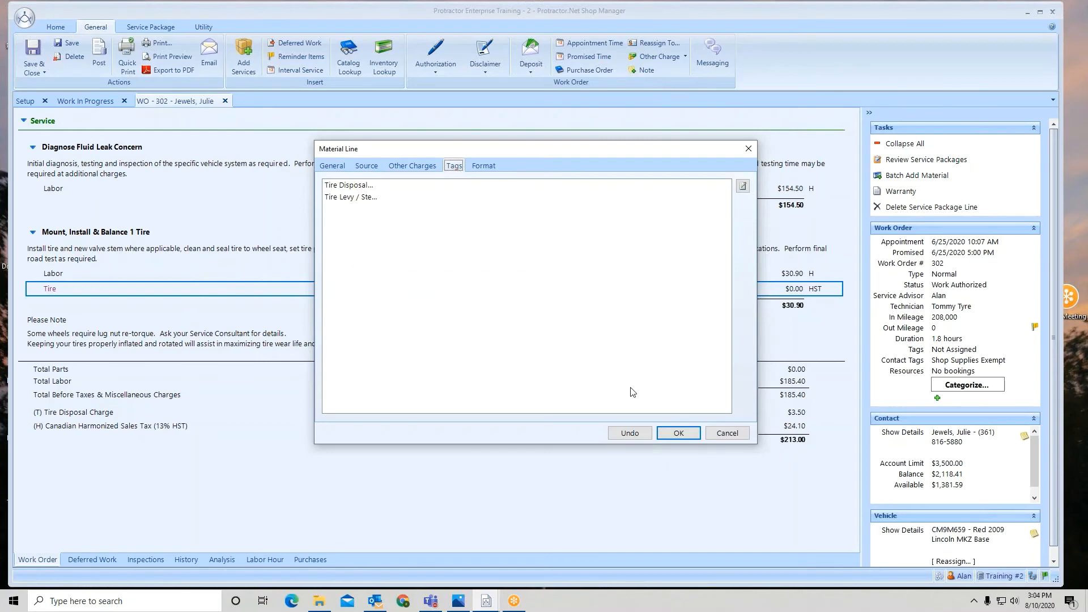
{"action": "left_click", "coordinate": [688, 432]}
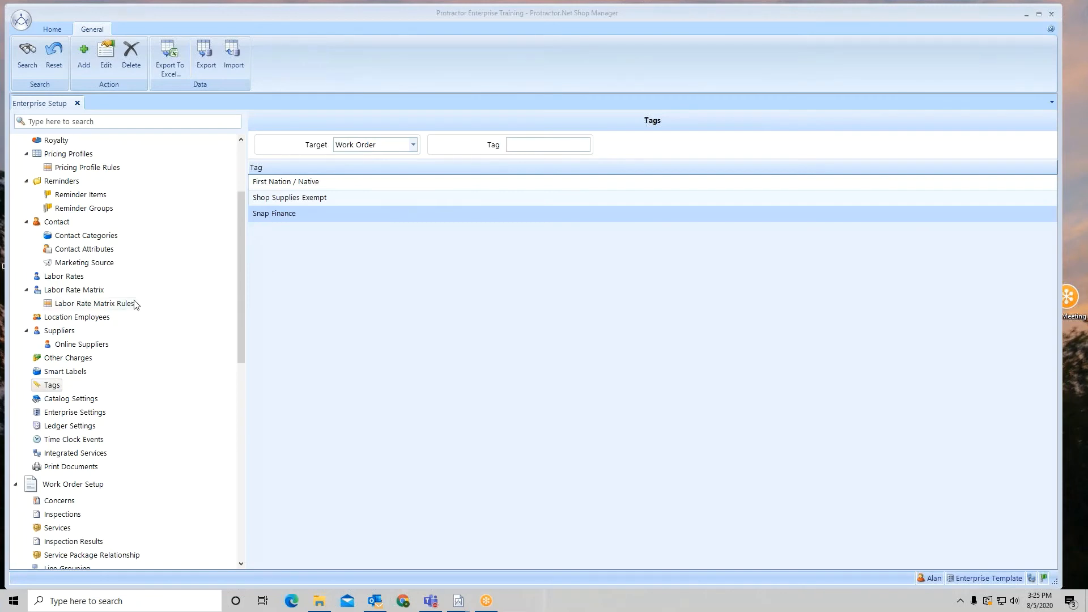
Step: Review the hours and labor rate factors of the Fleet Matrix in the enterprise labor rate matrix setup
{"action": "left_click", "coordinate": [93, 292]}
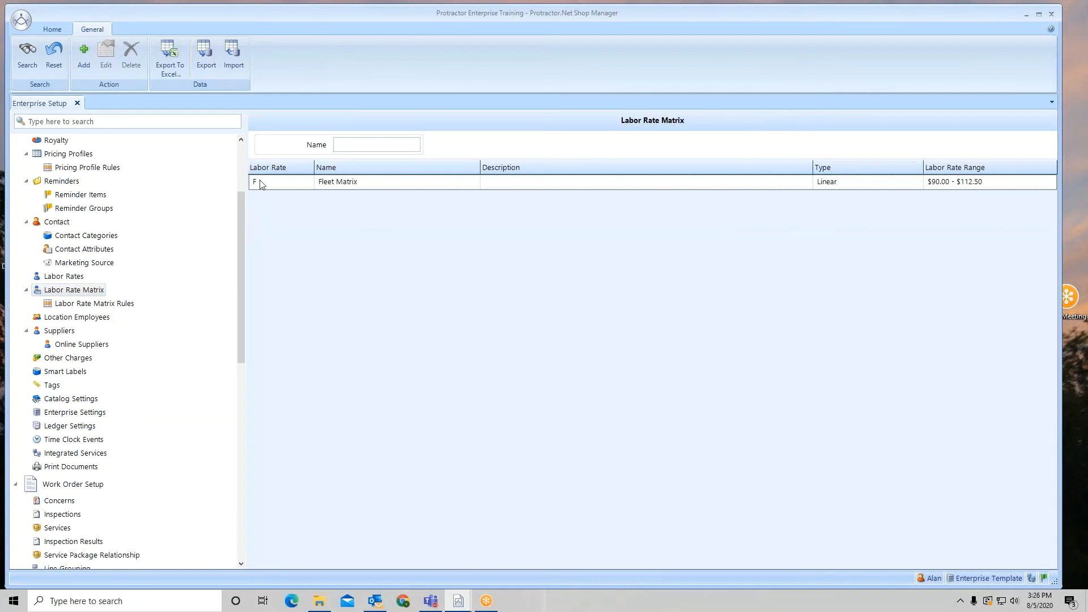
{"action": "double_click", "coordinate": [326, 183]}
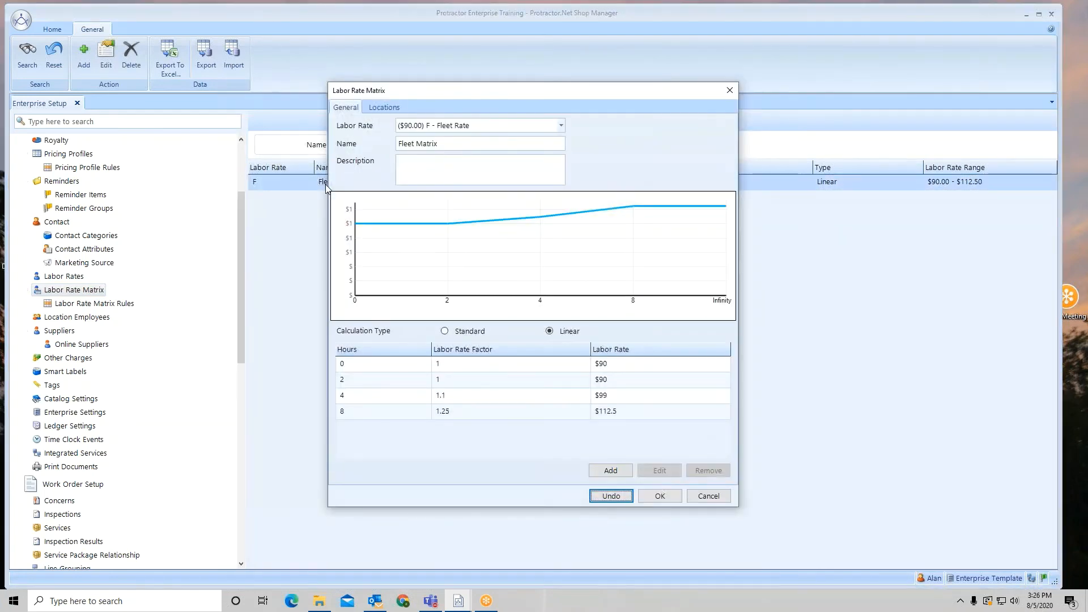
{"action": "left_click", "coordinate": [675, 499]}
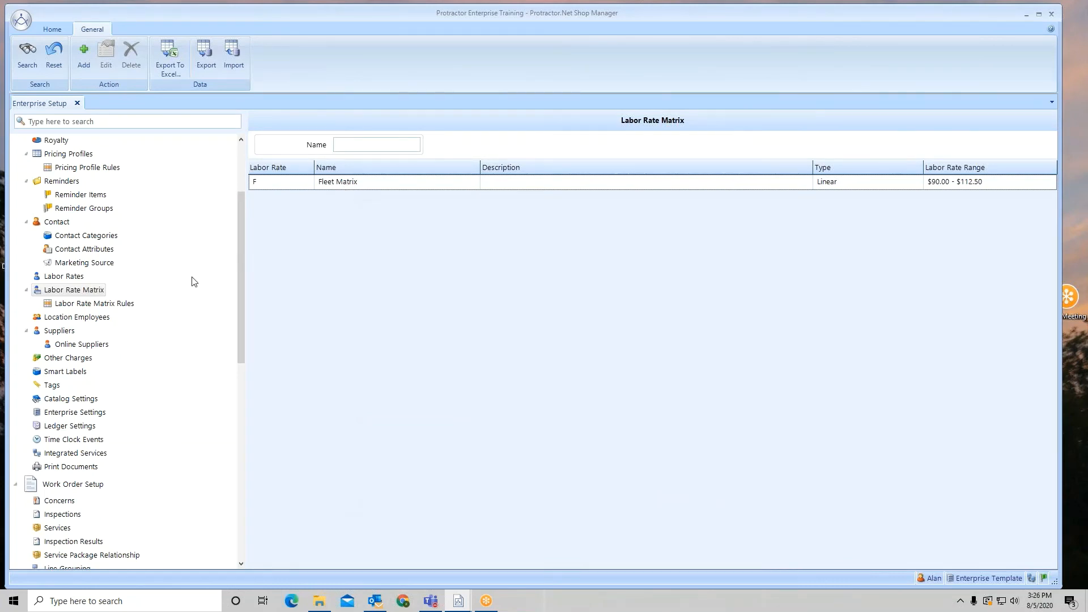
Step: Edit the Fleet Matrix labor rate rule: drop the service category condition and make it apply by the tag Fleet Matrix
{"action": "left_click", "coordinate": [123, 305]}
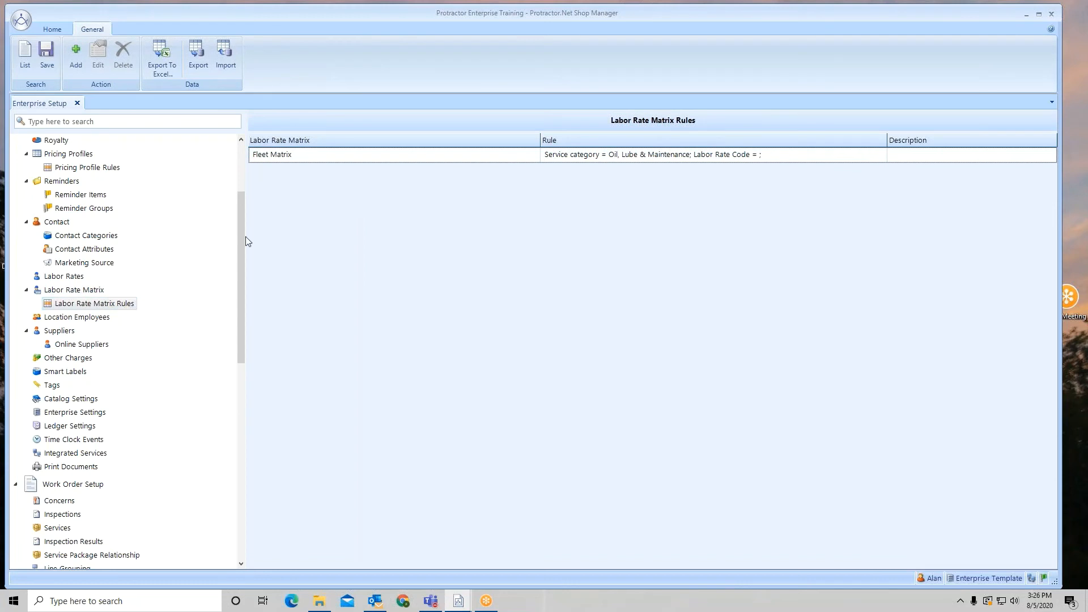
{"action": "double_click", "coordinate": [375, 157]}
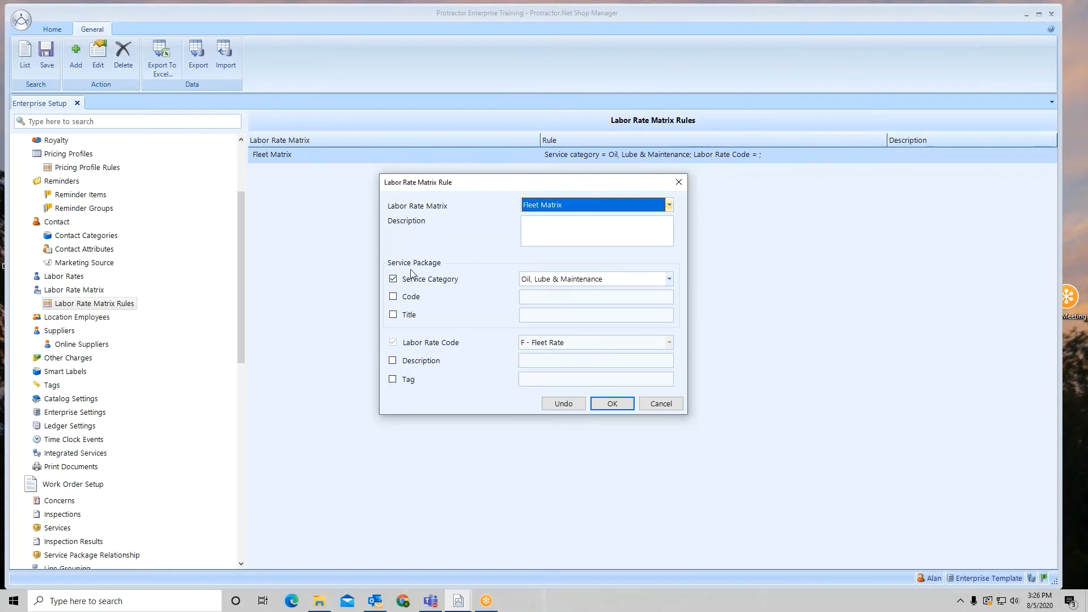
{"action": "left_click", "coordinate": [393, 280]}
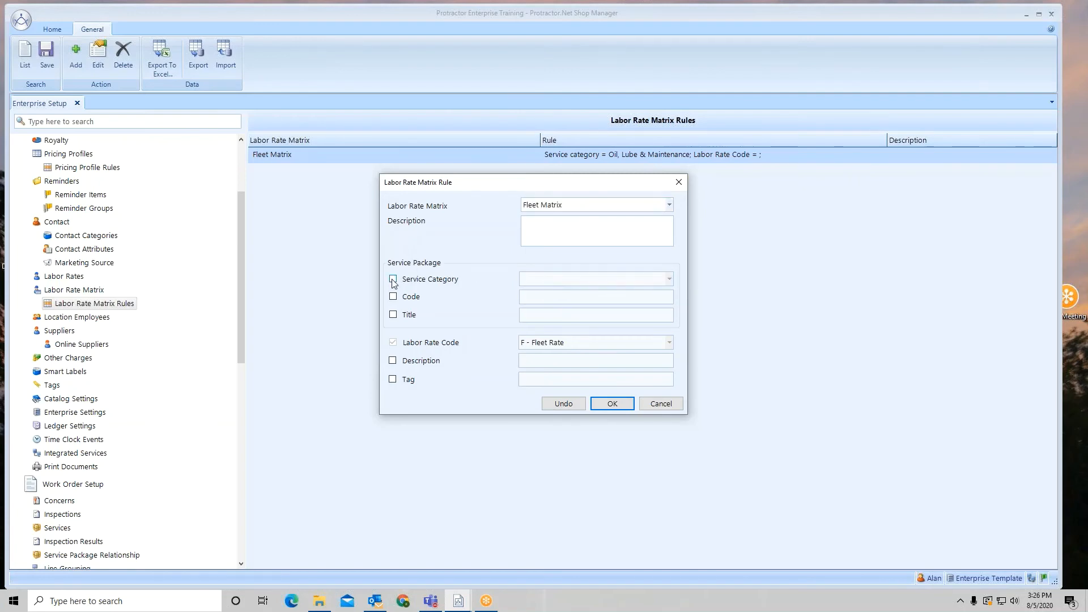
{"action": "left_click", "coordinate": [393, 384]}
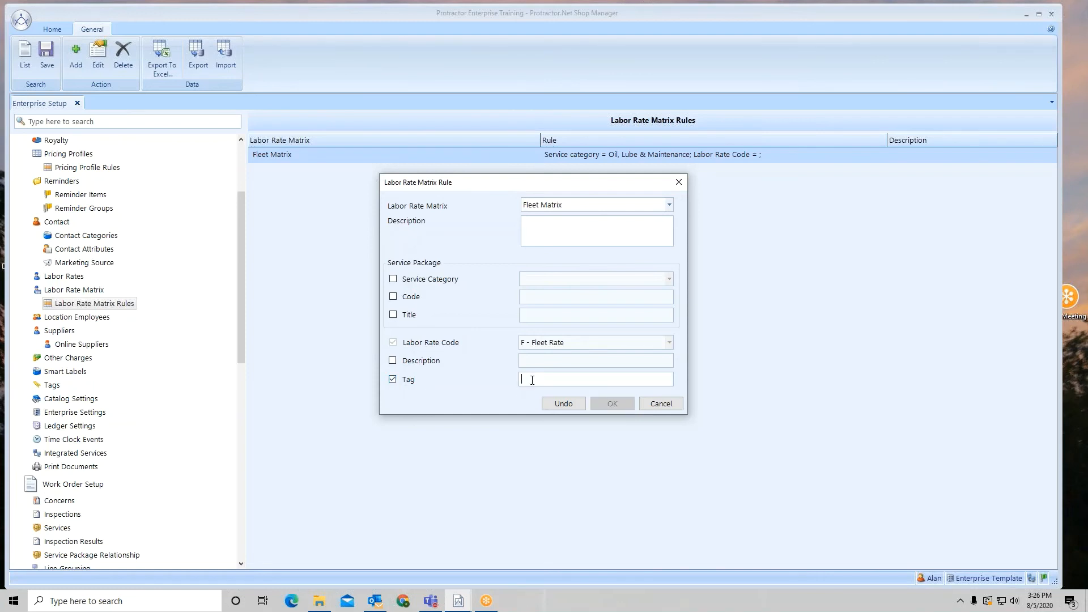
{"action": "type", "text": "Flee"}
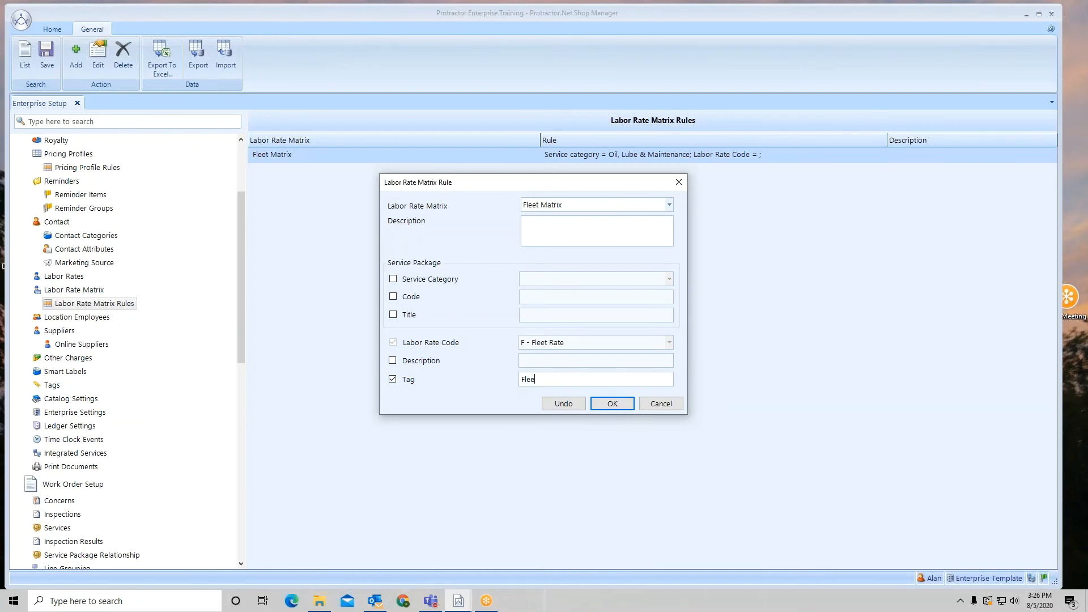
{"action": "type", "text": "t Matrix"}
{"action": "left_click", "coordinate": [611, 404]}
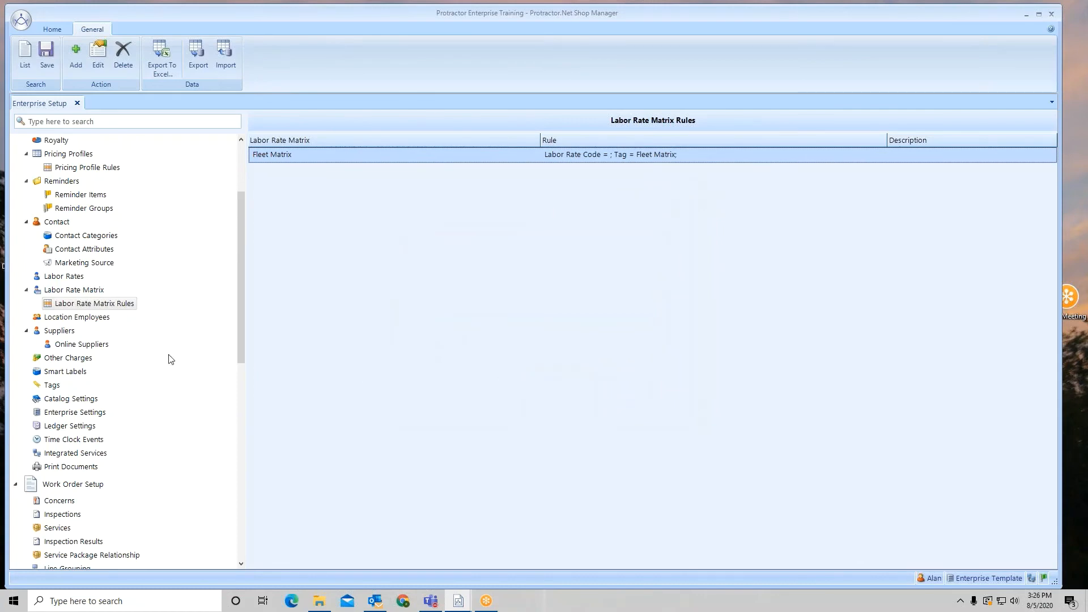
Step: Create a Labor Line tag named Fleet Matrix in the enterprise tags setup
{"action": "left_click", "coordinate": [50, 386]}
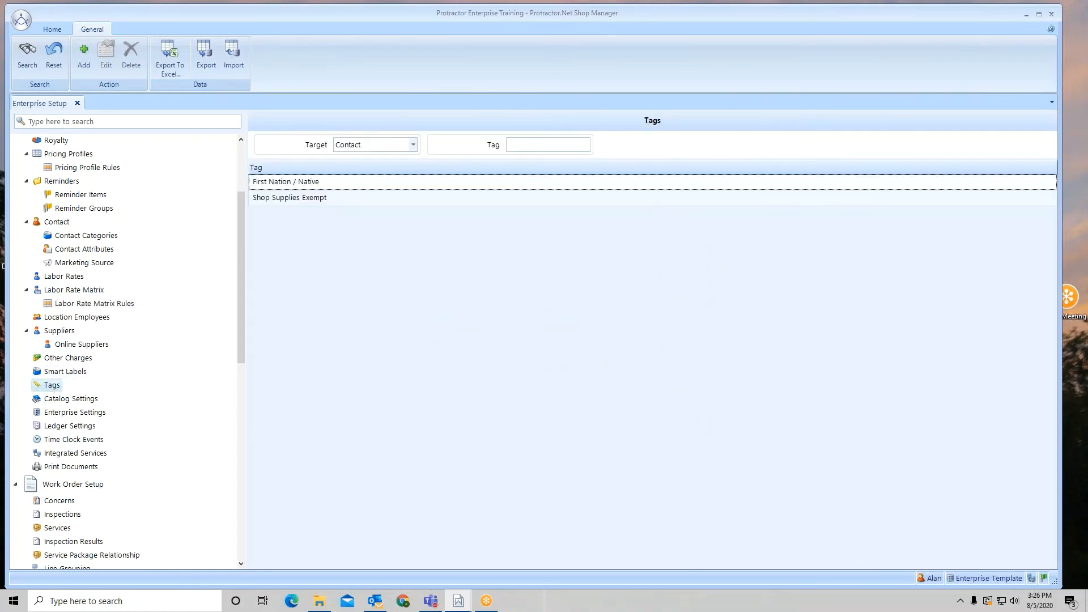
{"action": "left_click", "coordinate": [414, 146]}
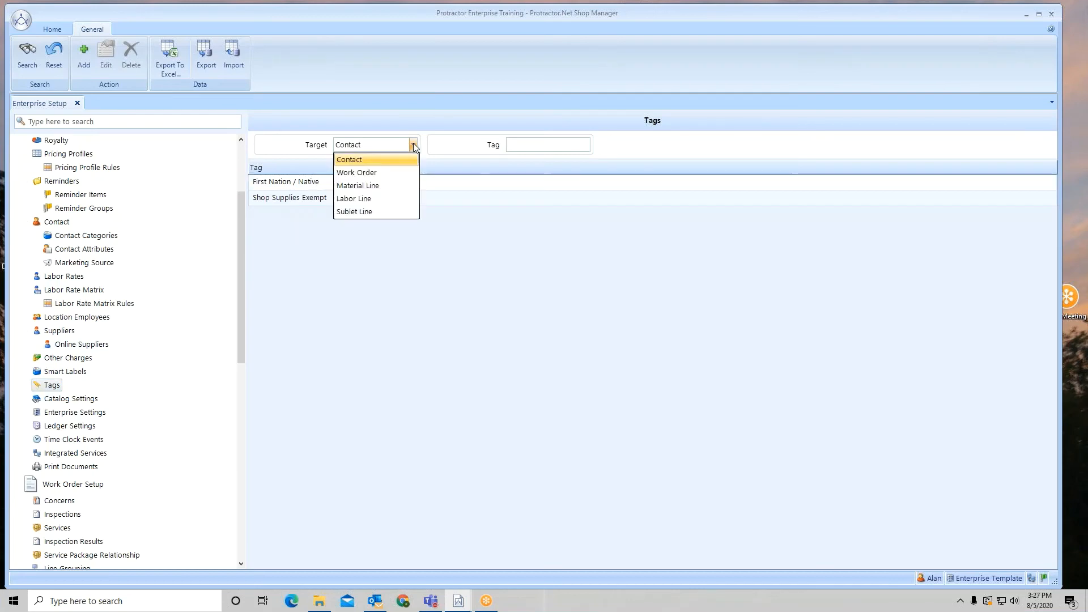
{"action": "left_click", "coordinate": [378, 200]}
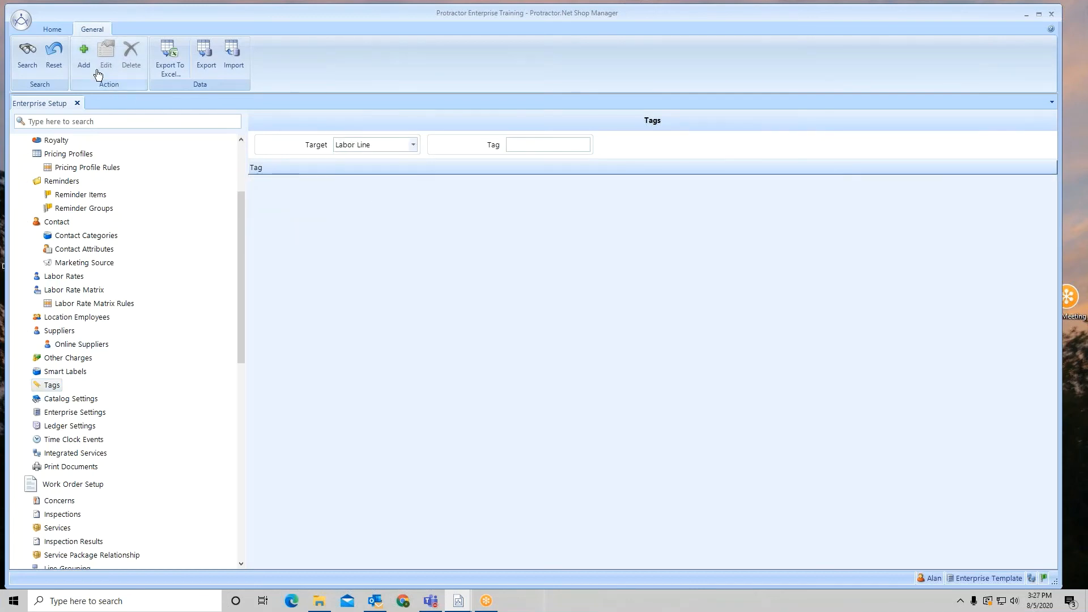
{"action": "left_click", "coordinate": [84, 56]}
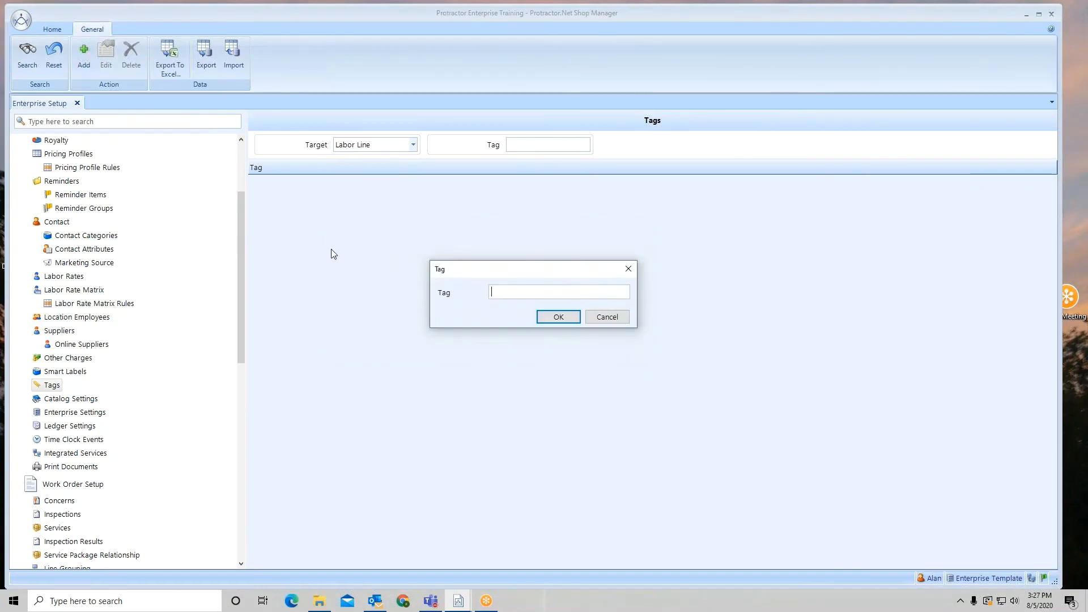
{"action": "type", "text": "Fleet Matrix"}
{"action": "left_click", "coordinate": [559, 317]}
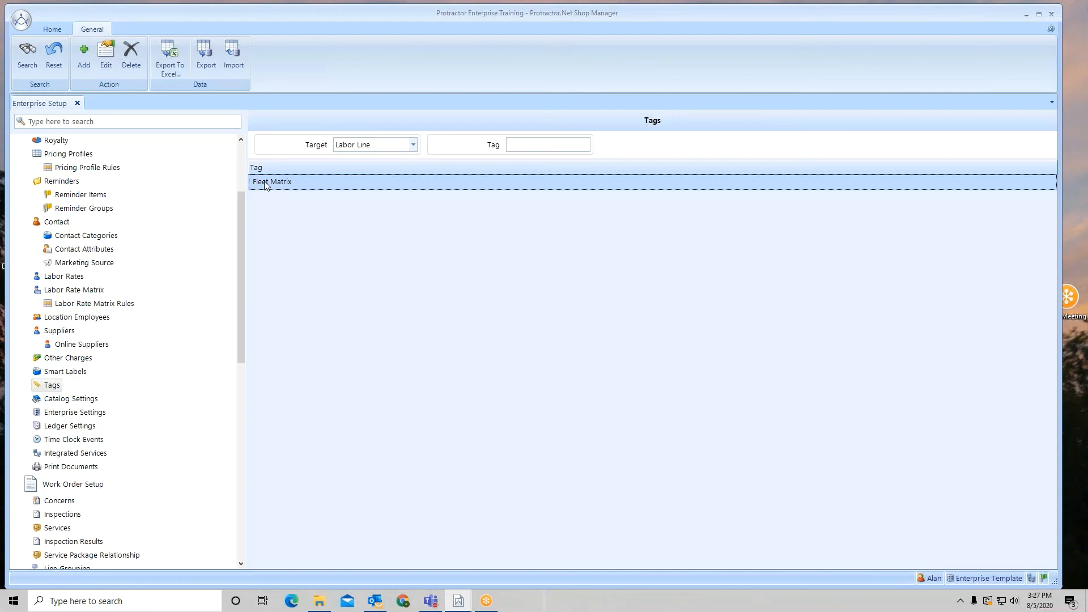
Step: Assign the Fleet Matrix tag to the Labor line of the Lube, Oil & Filter Service - Diesel package and save the service
{"action": "left_click_drag", "start_coordinate": [242, 200], "coordinate": [247, 301]}
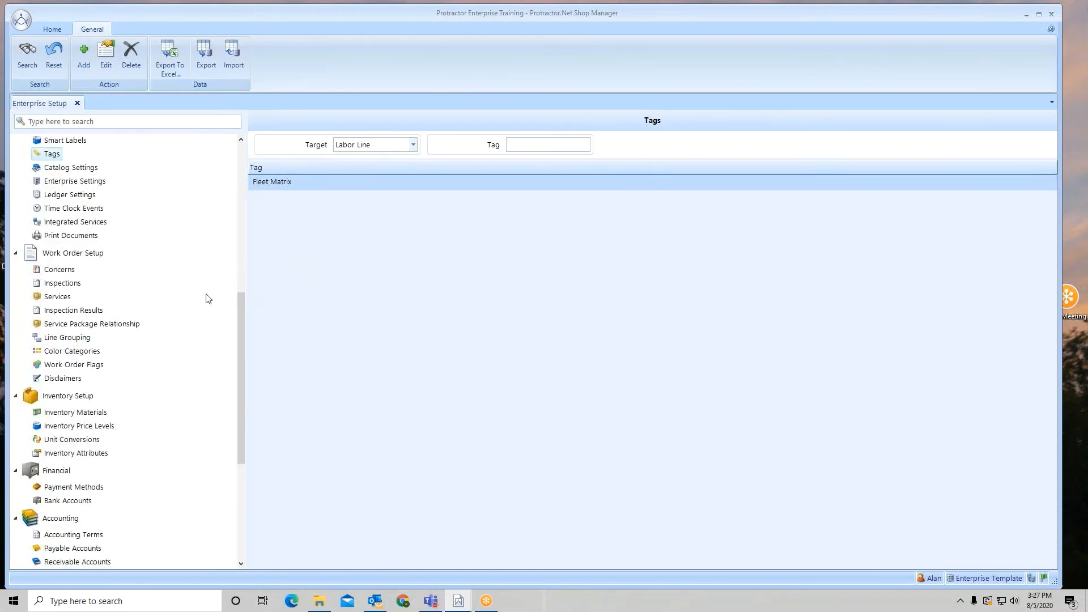
{"action": "left_click", "coordinate": [52, 299]}
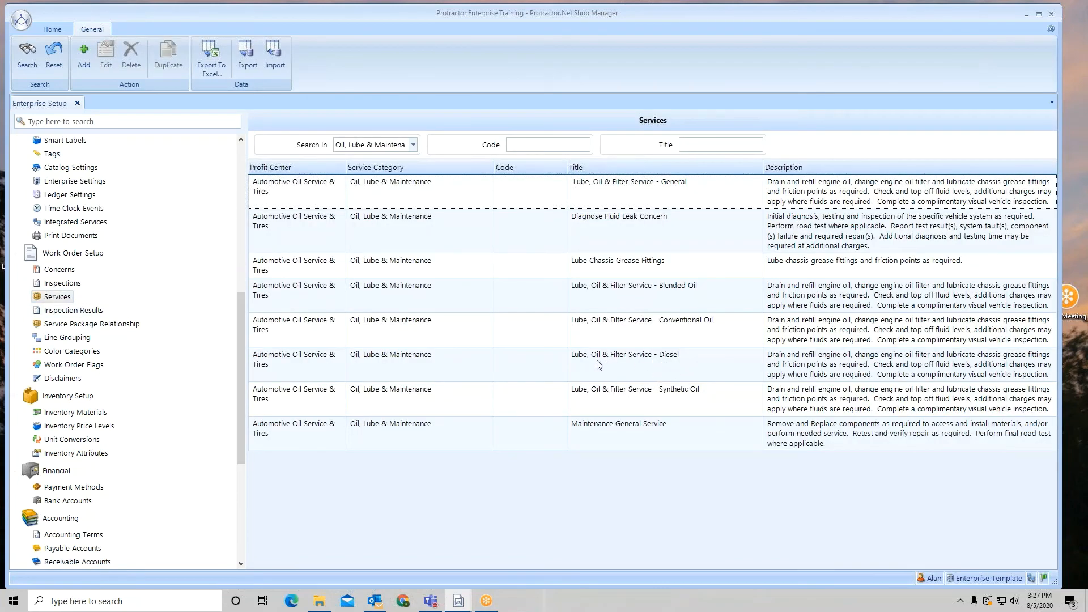
{"action": "double_click", "coordinate": [678, 357]}
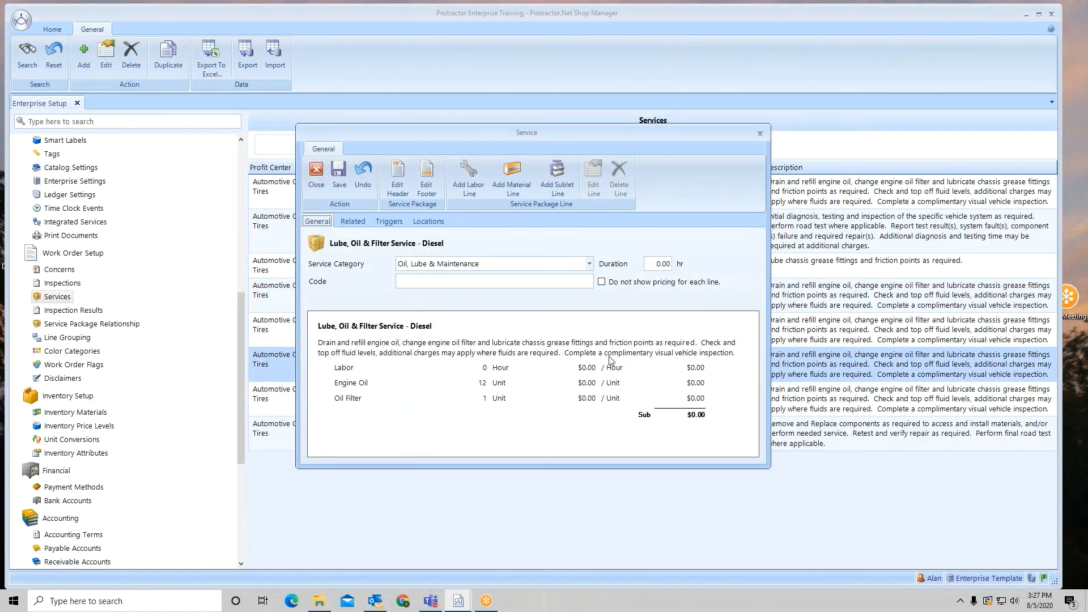
{"action": "double_click", "coordinate": [345, 369]}
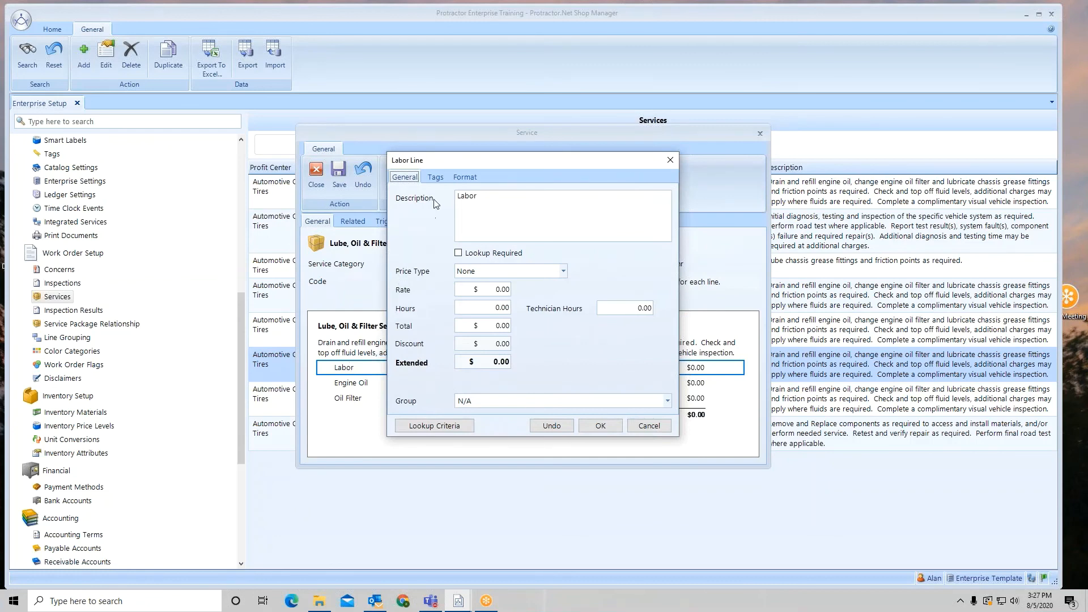
{"action": "left_click", "coordinate": [435, 177]}
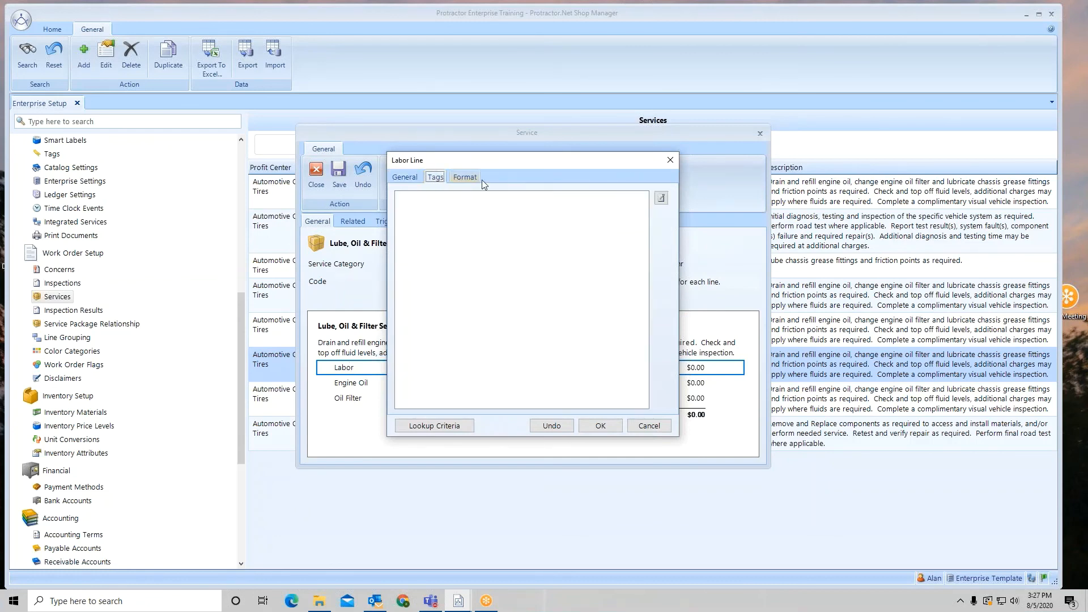
{"action": "left_click", "coordinate": [662, 199]}
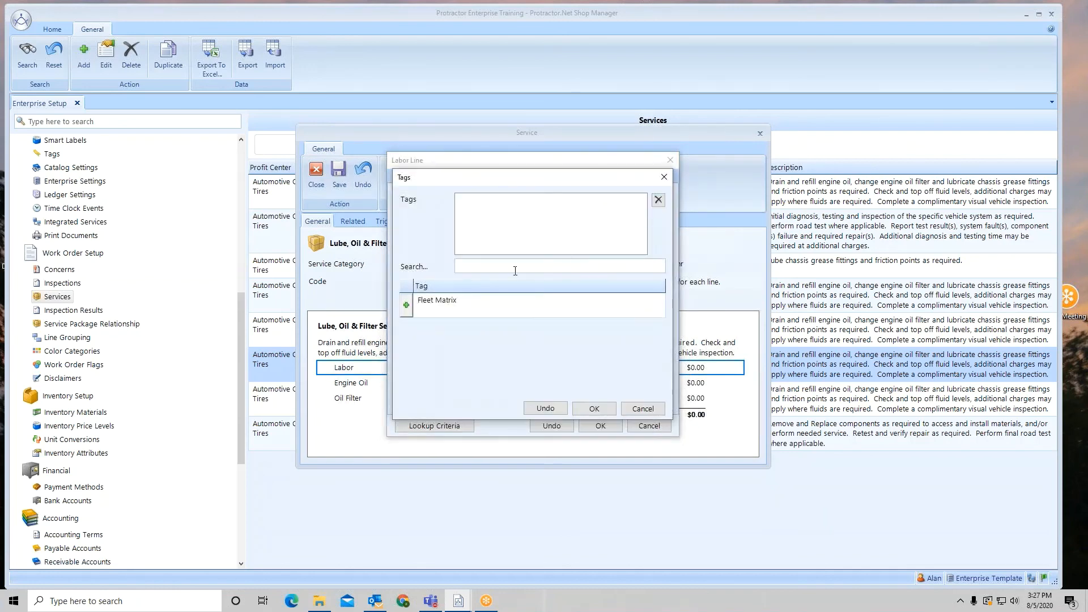
{"action": "left_click", "coordinate": [407, 305]}
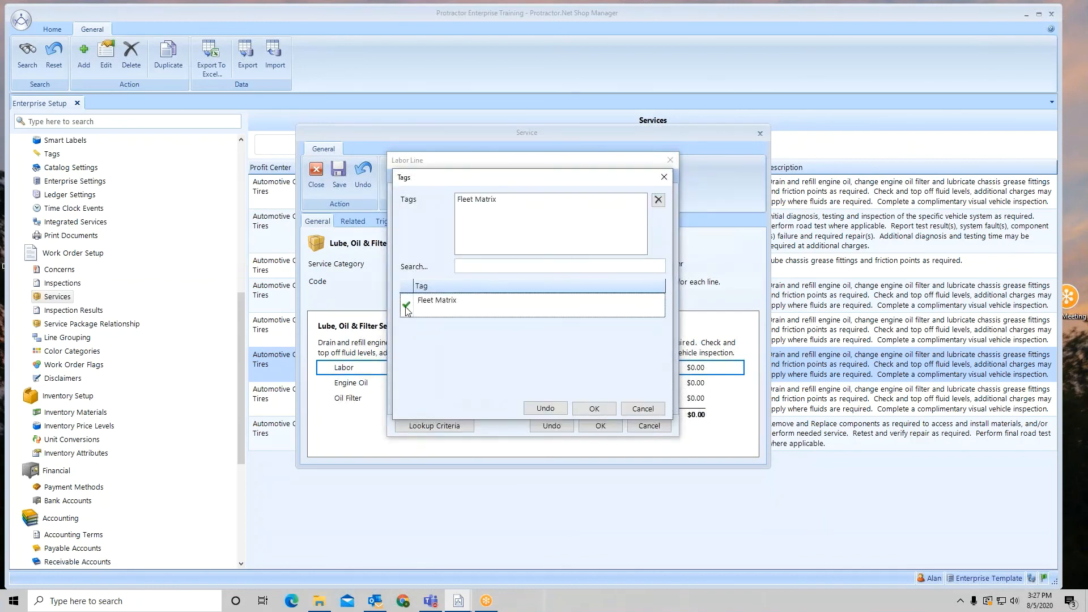
{"action": "left_click", "coordinate": [594, 409]}
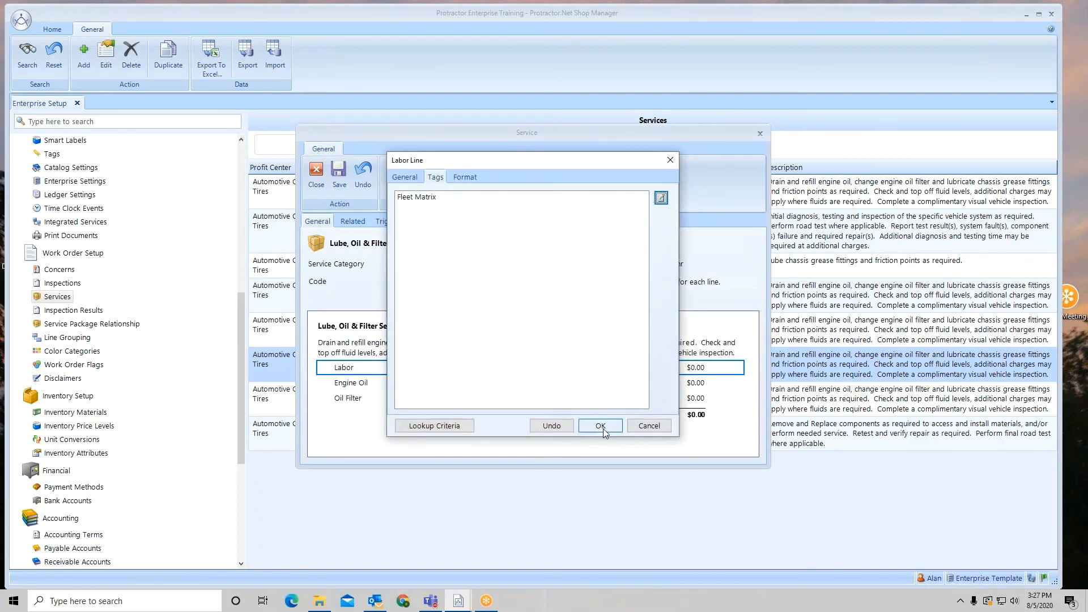
{"action": "left_click", "coordinate": [601, 426]}
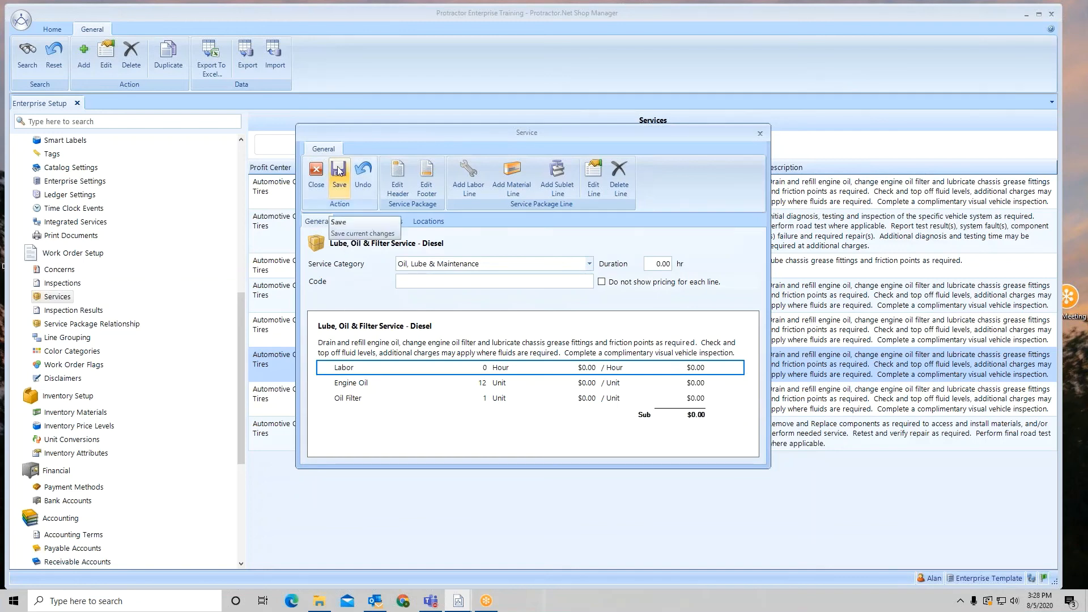
{"action": "left_click", "coordinate": [339, 171]}
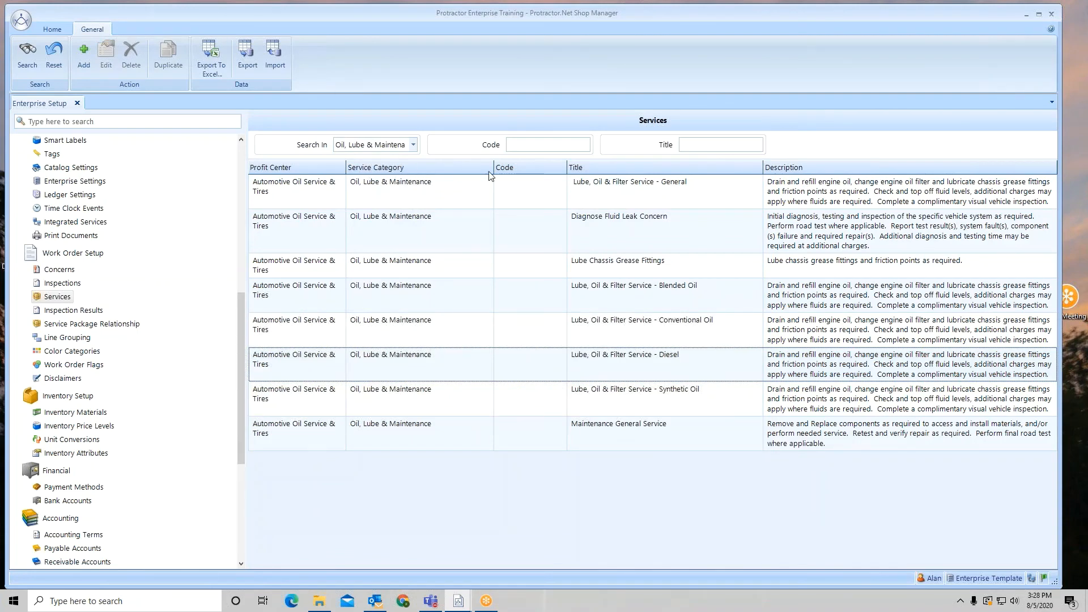
Step: In the RCMP work order, check the labor rate and tags on the Labor line of Lube, Oil & Filter Service - Diesel
{"action": "left_click", "coordinate": [1076, 222]}
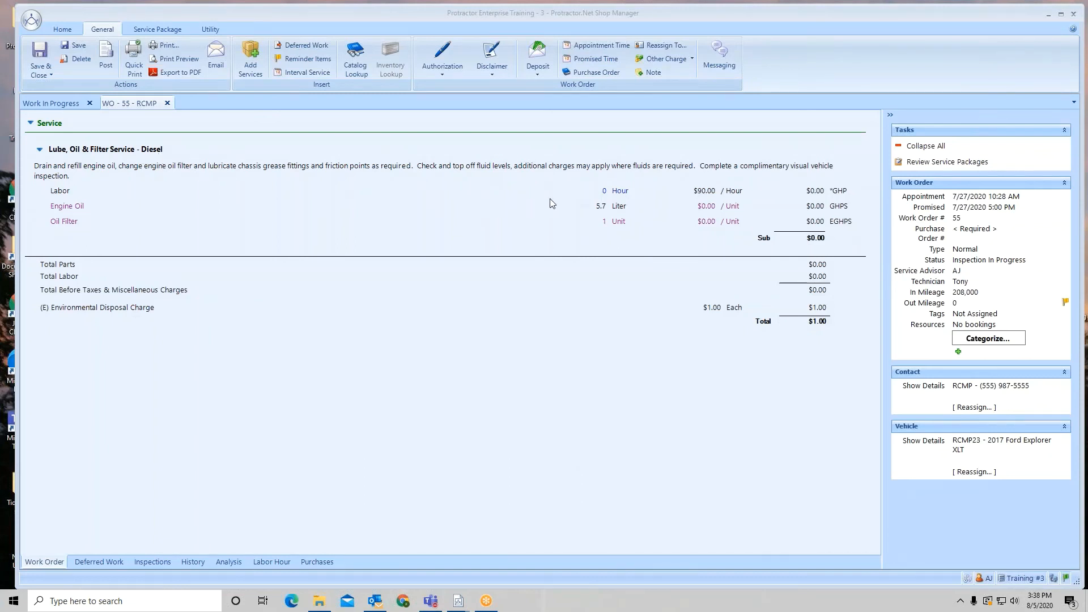
{"action": "double_click", "coordinate": [617, 199]}
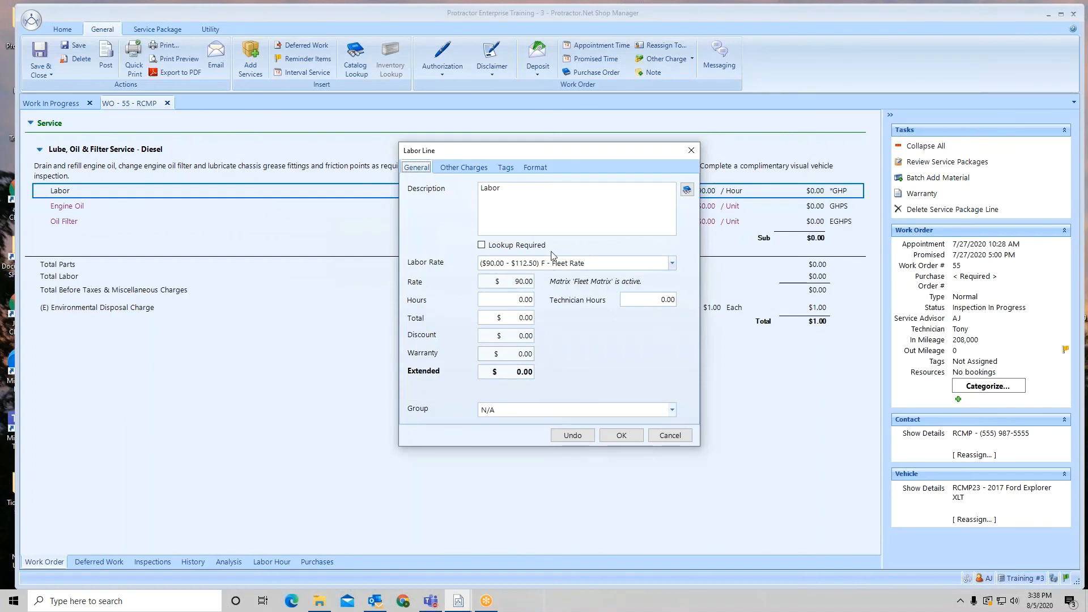
{"action": "left_click", "coordinate": [511, 167]}
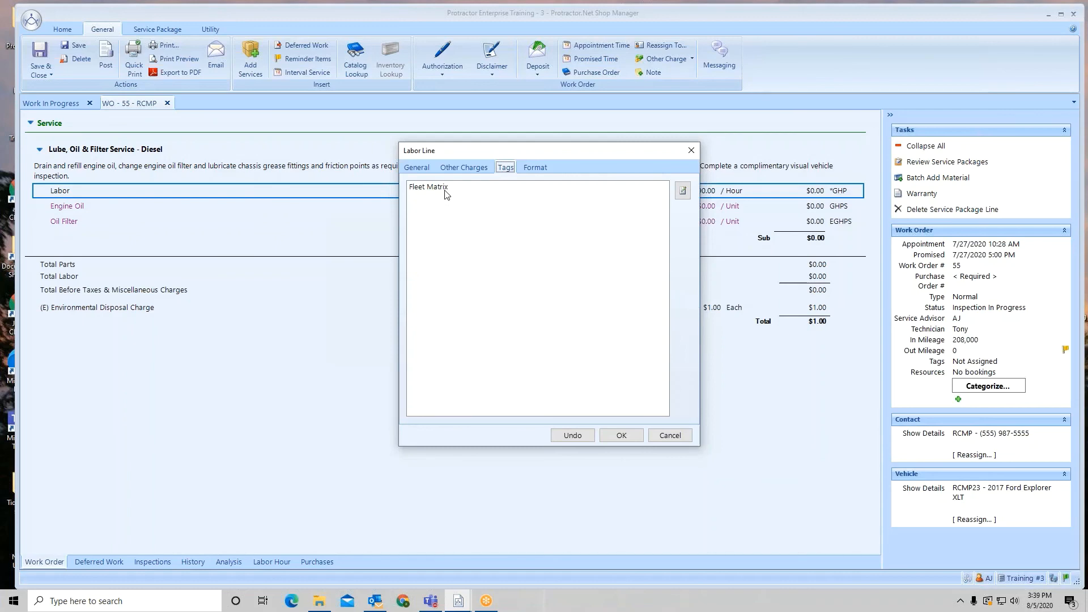
{"action": "left_click", "coordinate": [626, 440]}
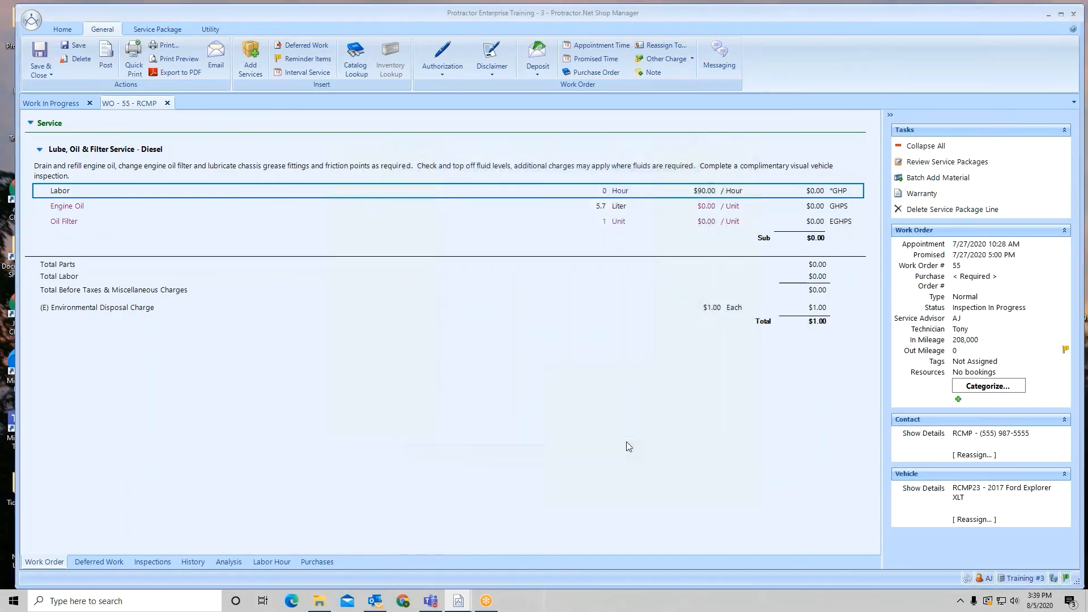
Step: Add the Mount & Install 1 Tire service from ENT Tires & Wheels to the RCMP work order
{"action": "left_click", "coordinate": [252, 63]}
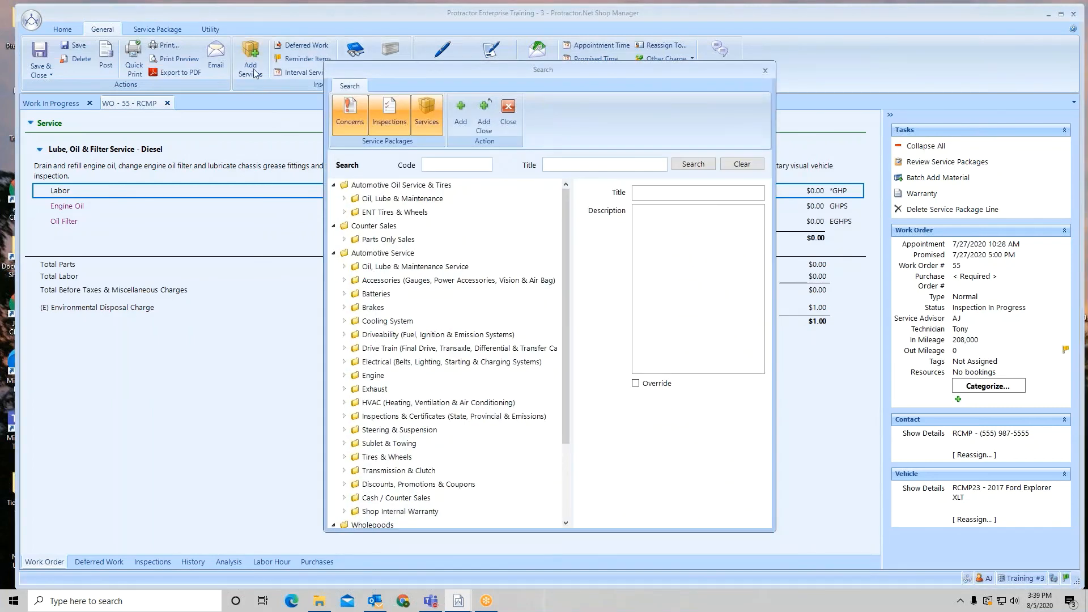
{"action": "left_click", "coordinate": [344, 212]}
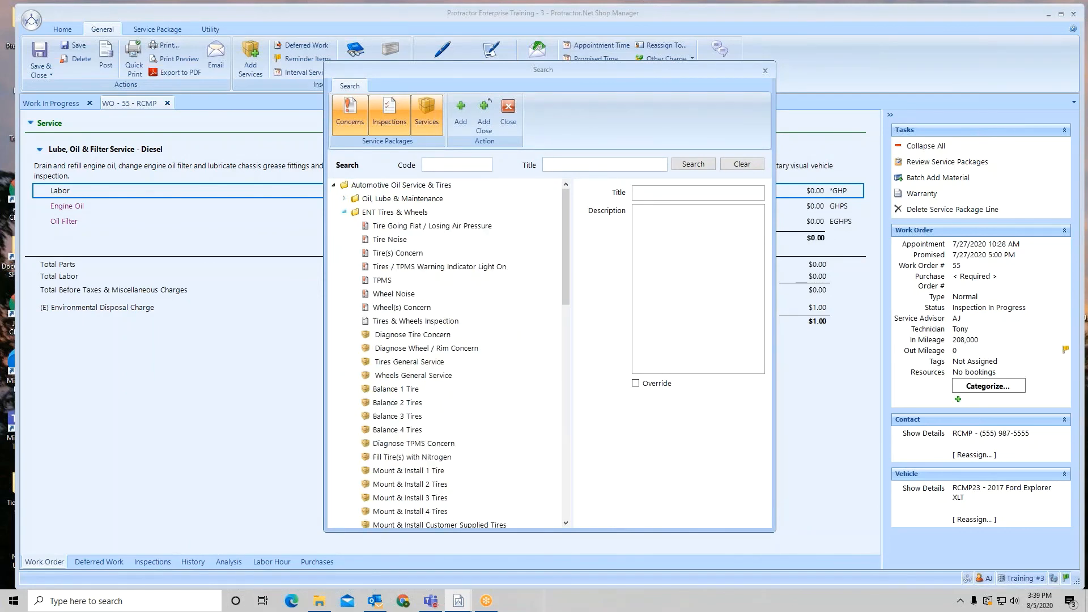
{"action": "left_click", "coordinate": [415, 474]}
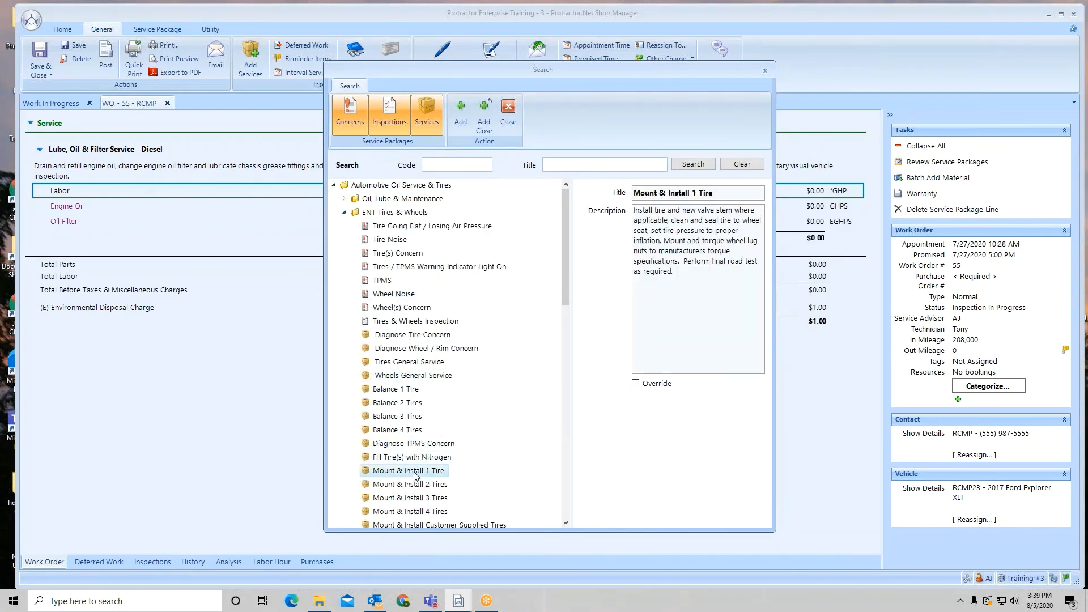
{"action": "left_click", "coordinate": [483, 113]}
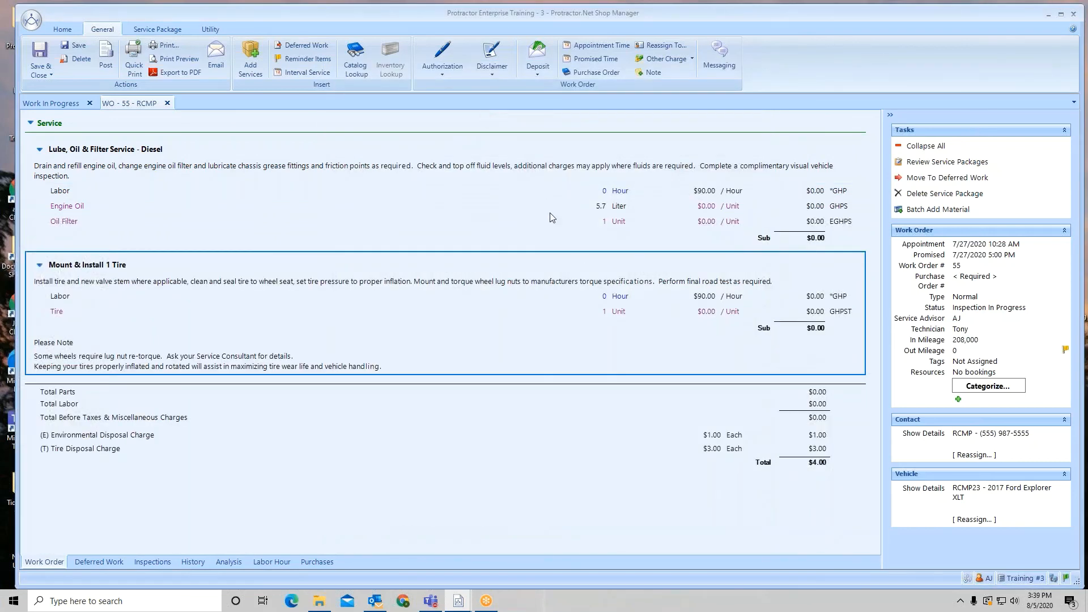
Step: Assign the Fleet Matrix tag to the Labor line of Mount & Install 1 Tire, check its labor rate and accept the line
{"action": "double_click", "coordinate": [616, 297]}
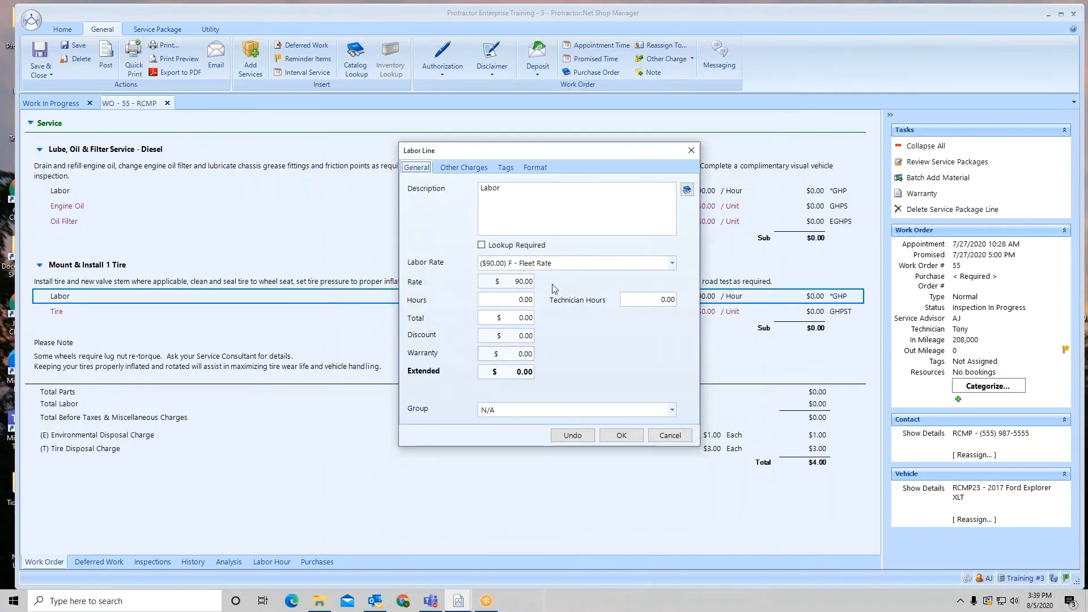
{"action": "left_click", "coordinate": [506, 167]}
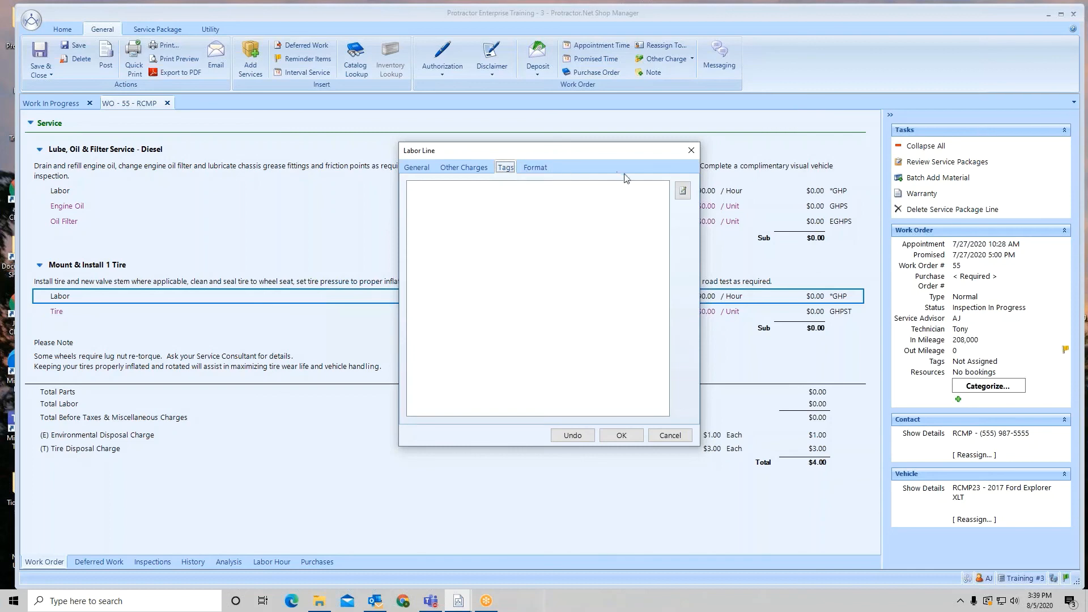
{"action": "left_click", "coordinate": [683, 191]}
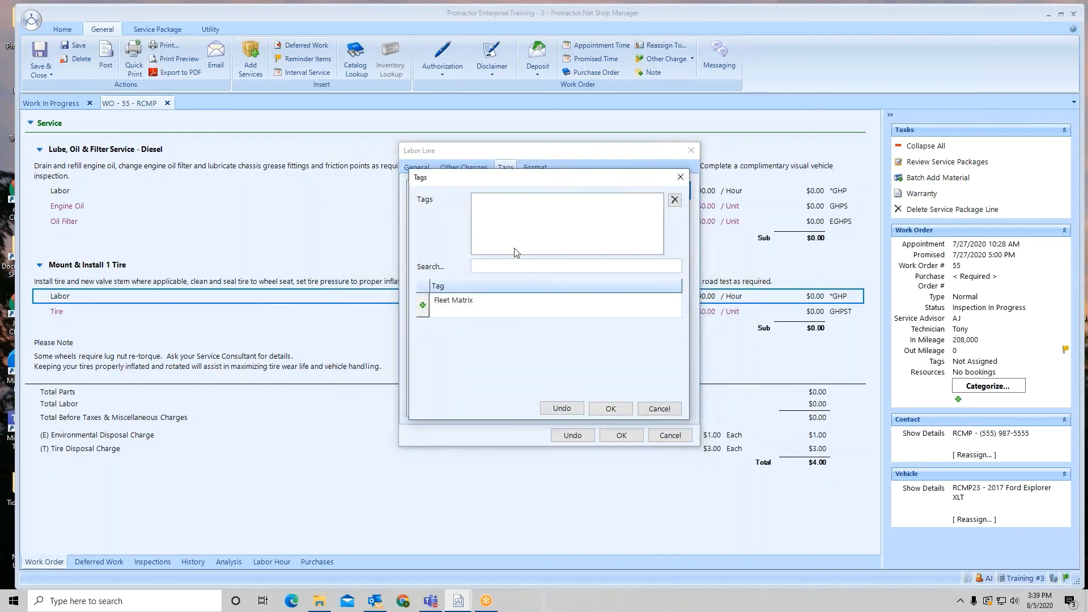
{"action": "left_click", "coordinate": [424, 306]}
{"action": "left_click", "coordinate": [610, 408]}
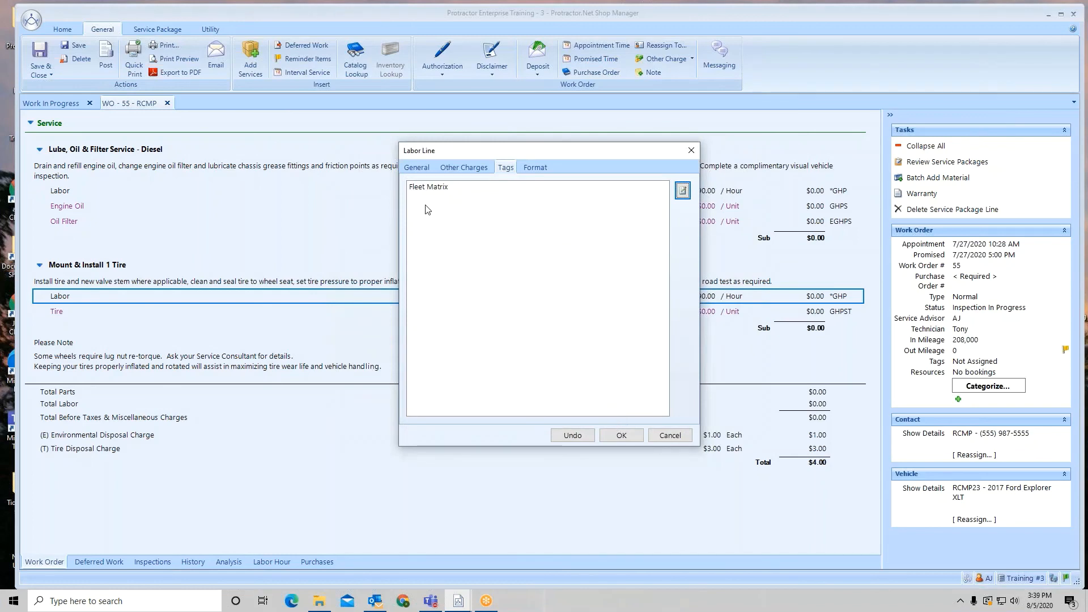
{"action": "left_click", "coordinate": [419, 169]}
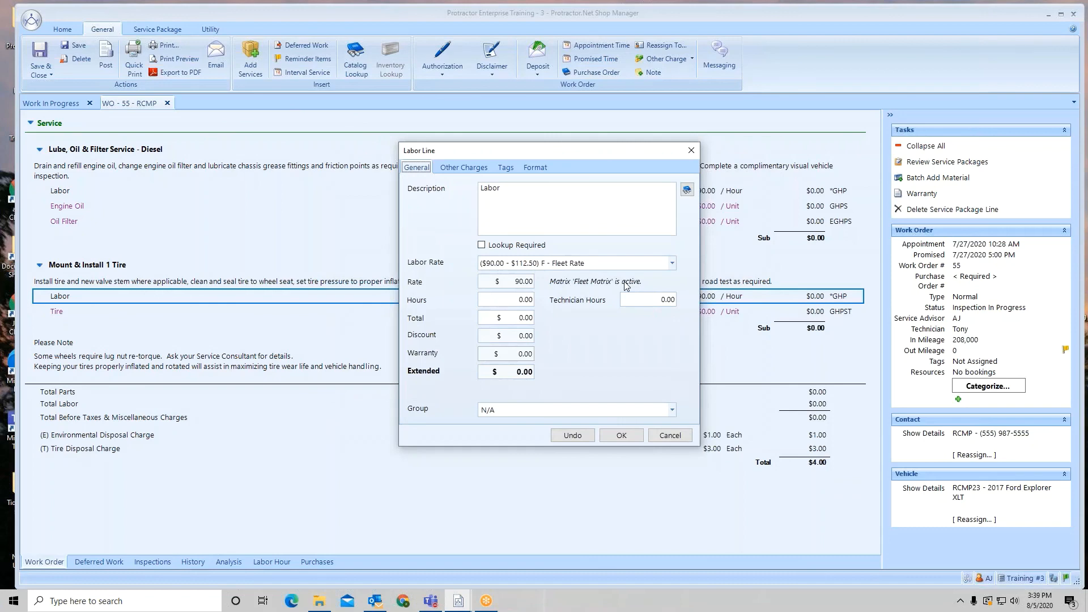
{"action": "left_click", "coordinate": [621, 436]}
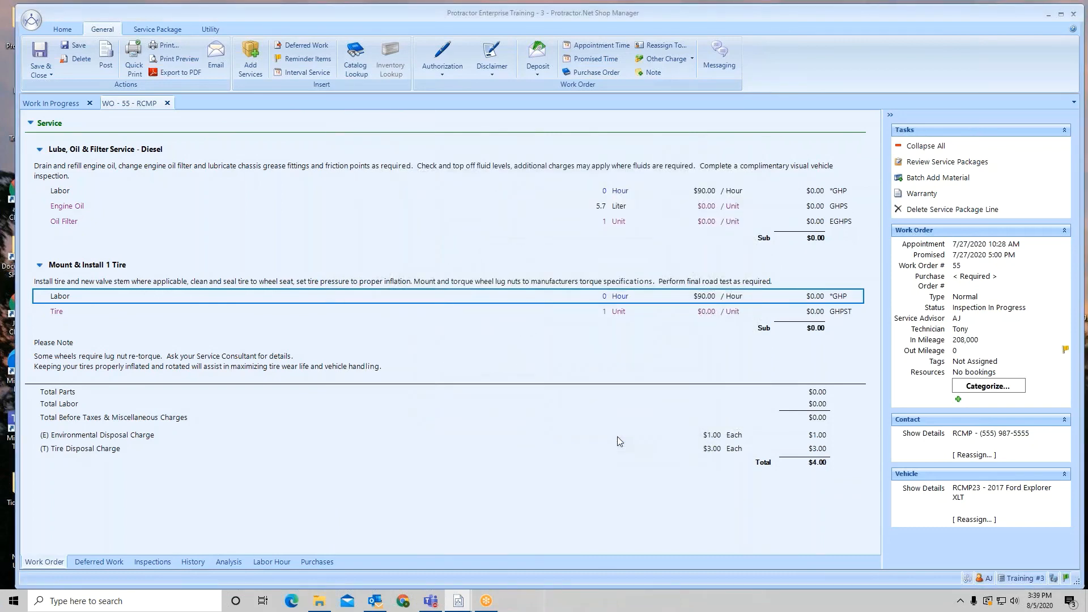